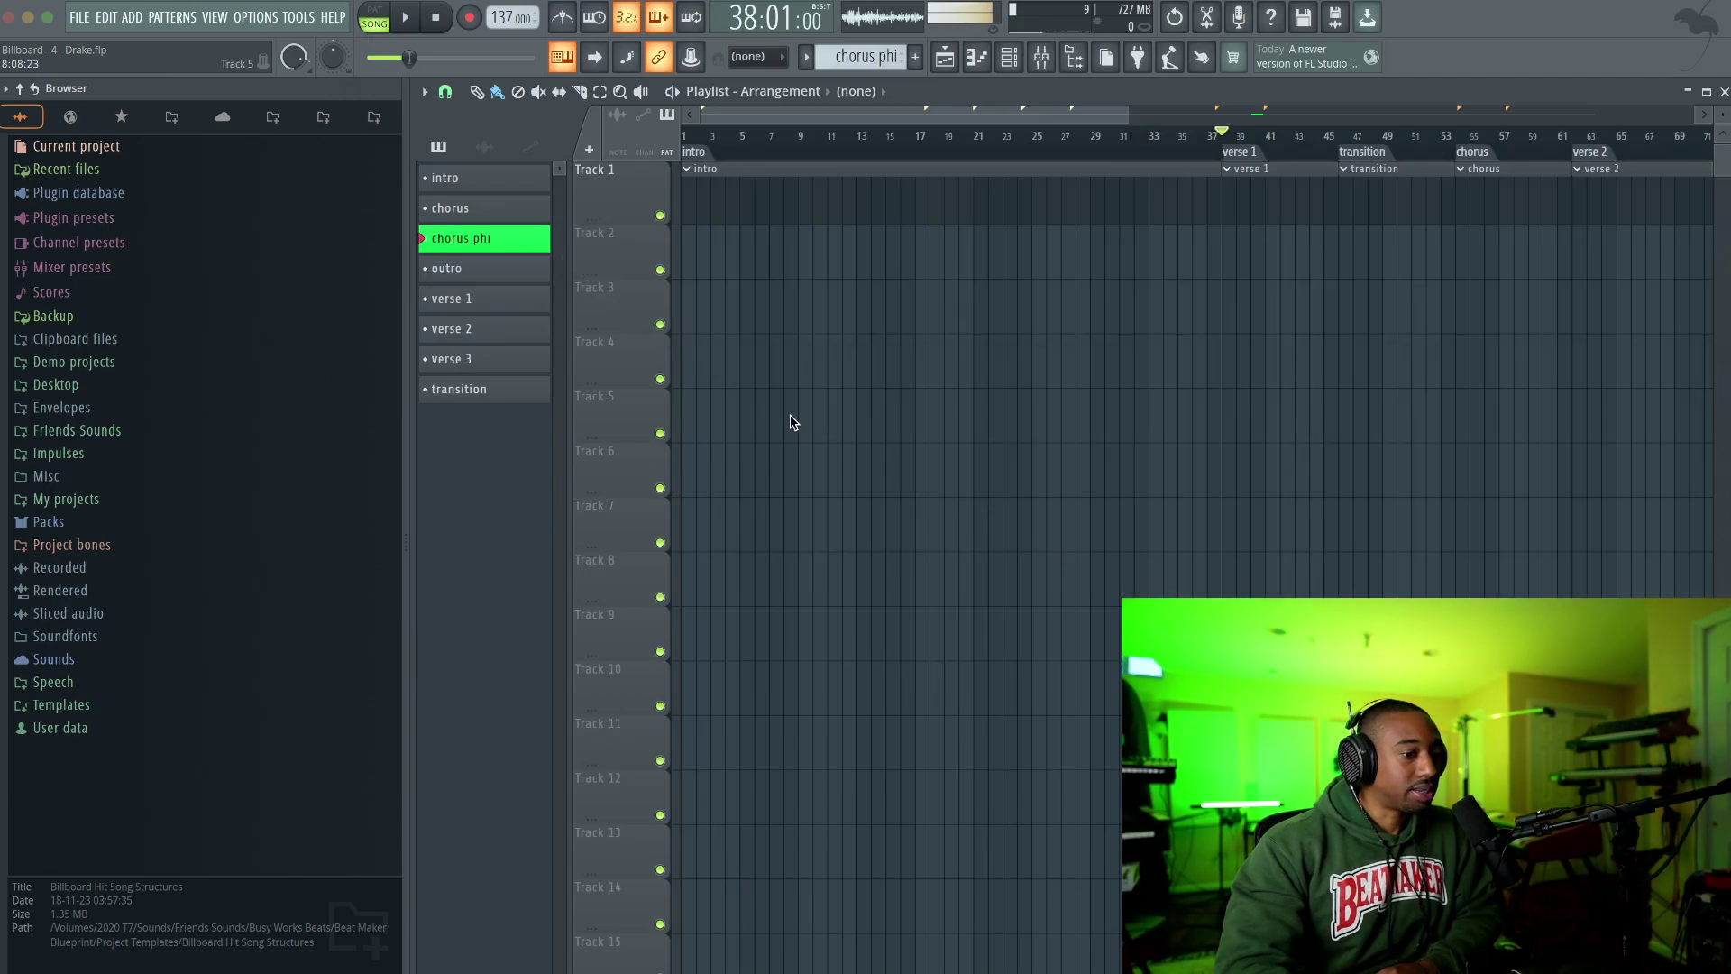
Step: Place the playhead at bar 6 in the intro section and check the arrangement around it
scroll(792, 423, up, 2)
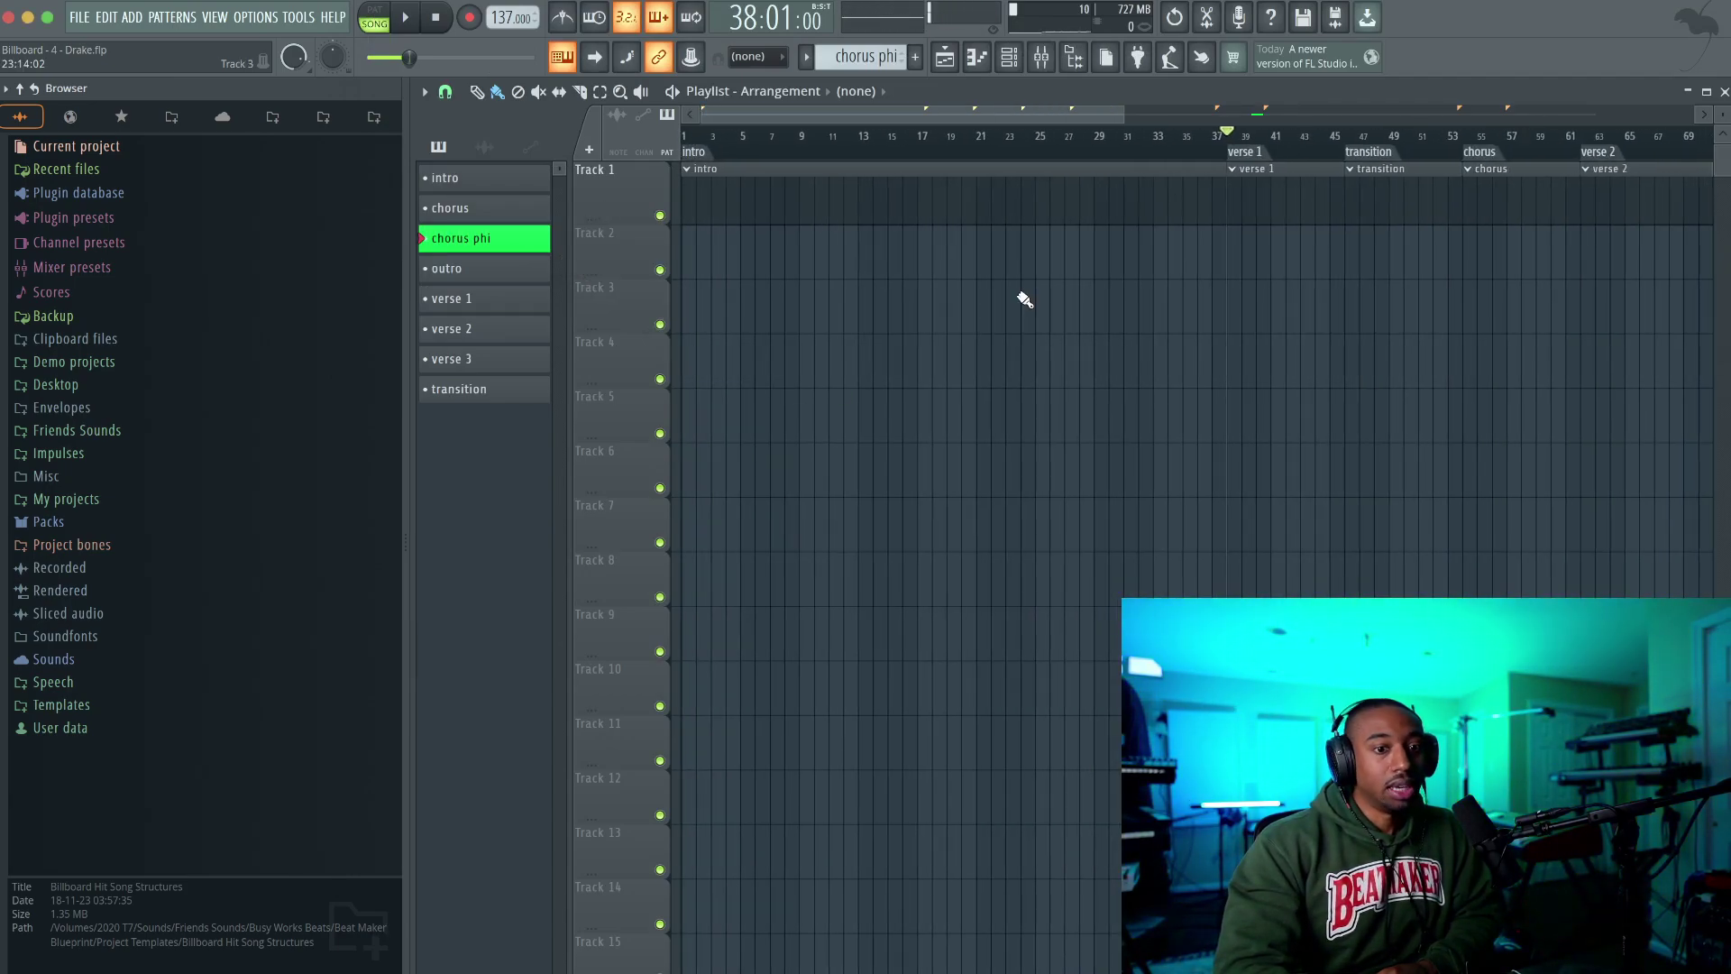
click(757, 140)
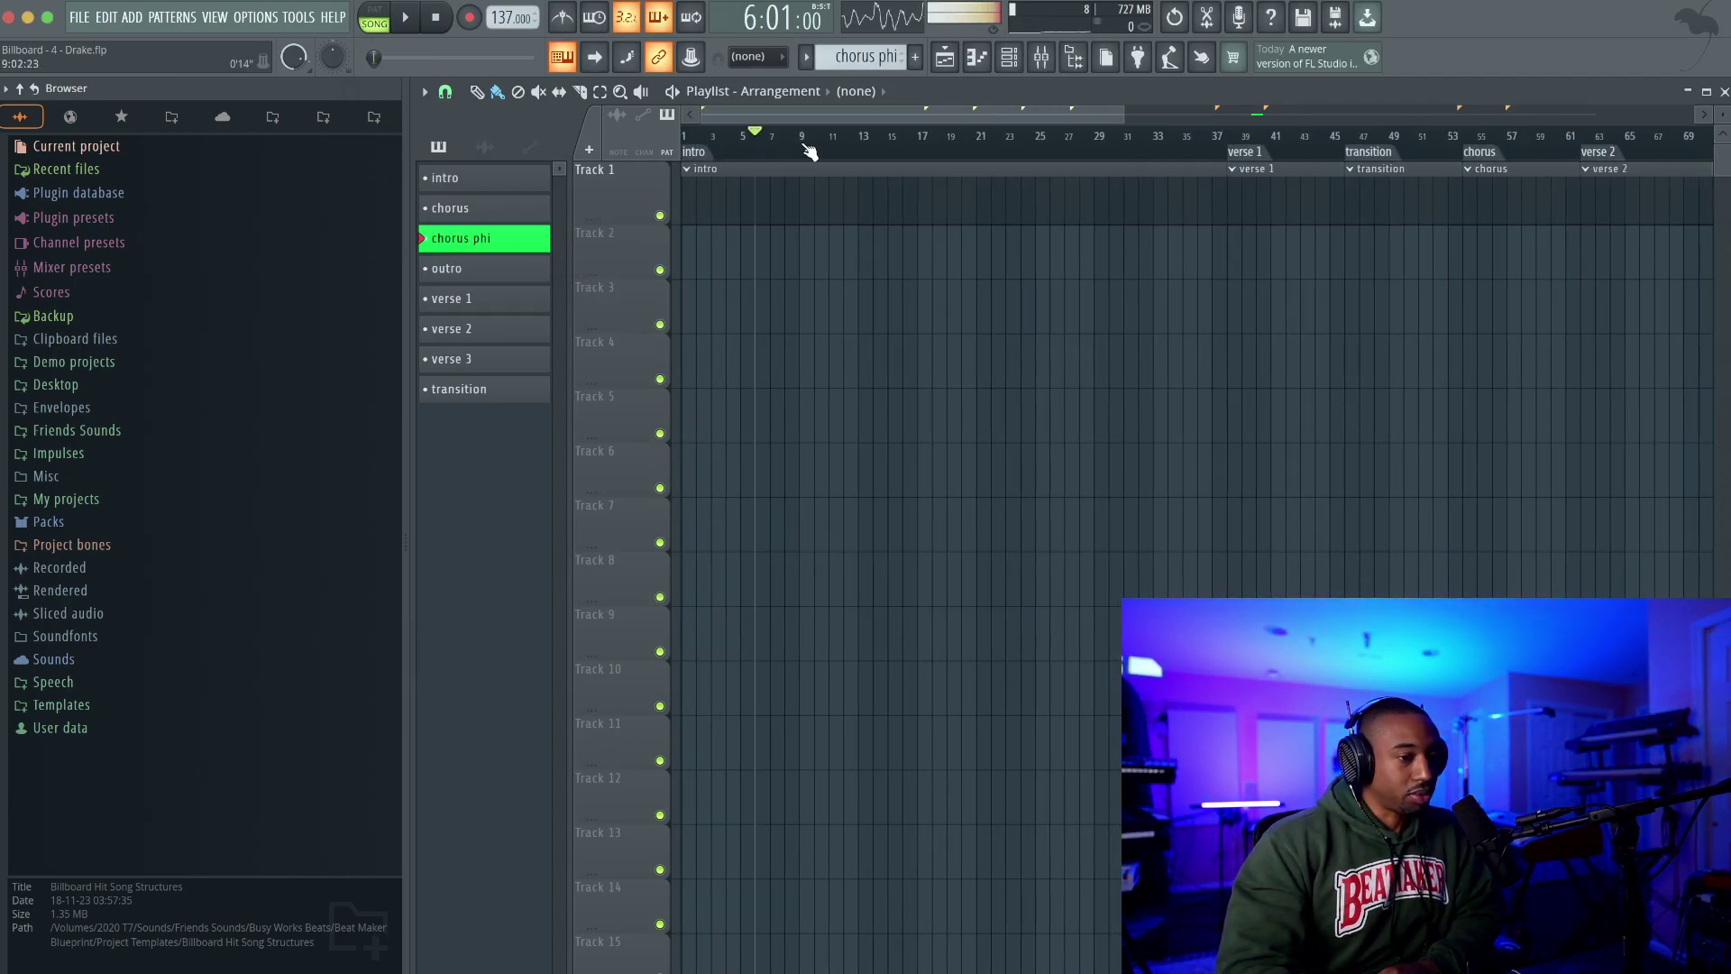
scroll(868, 151, up, 3)
scroll(874, 381, left, 5)
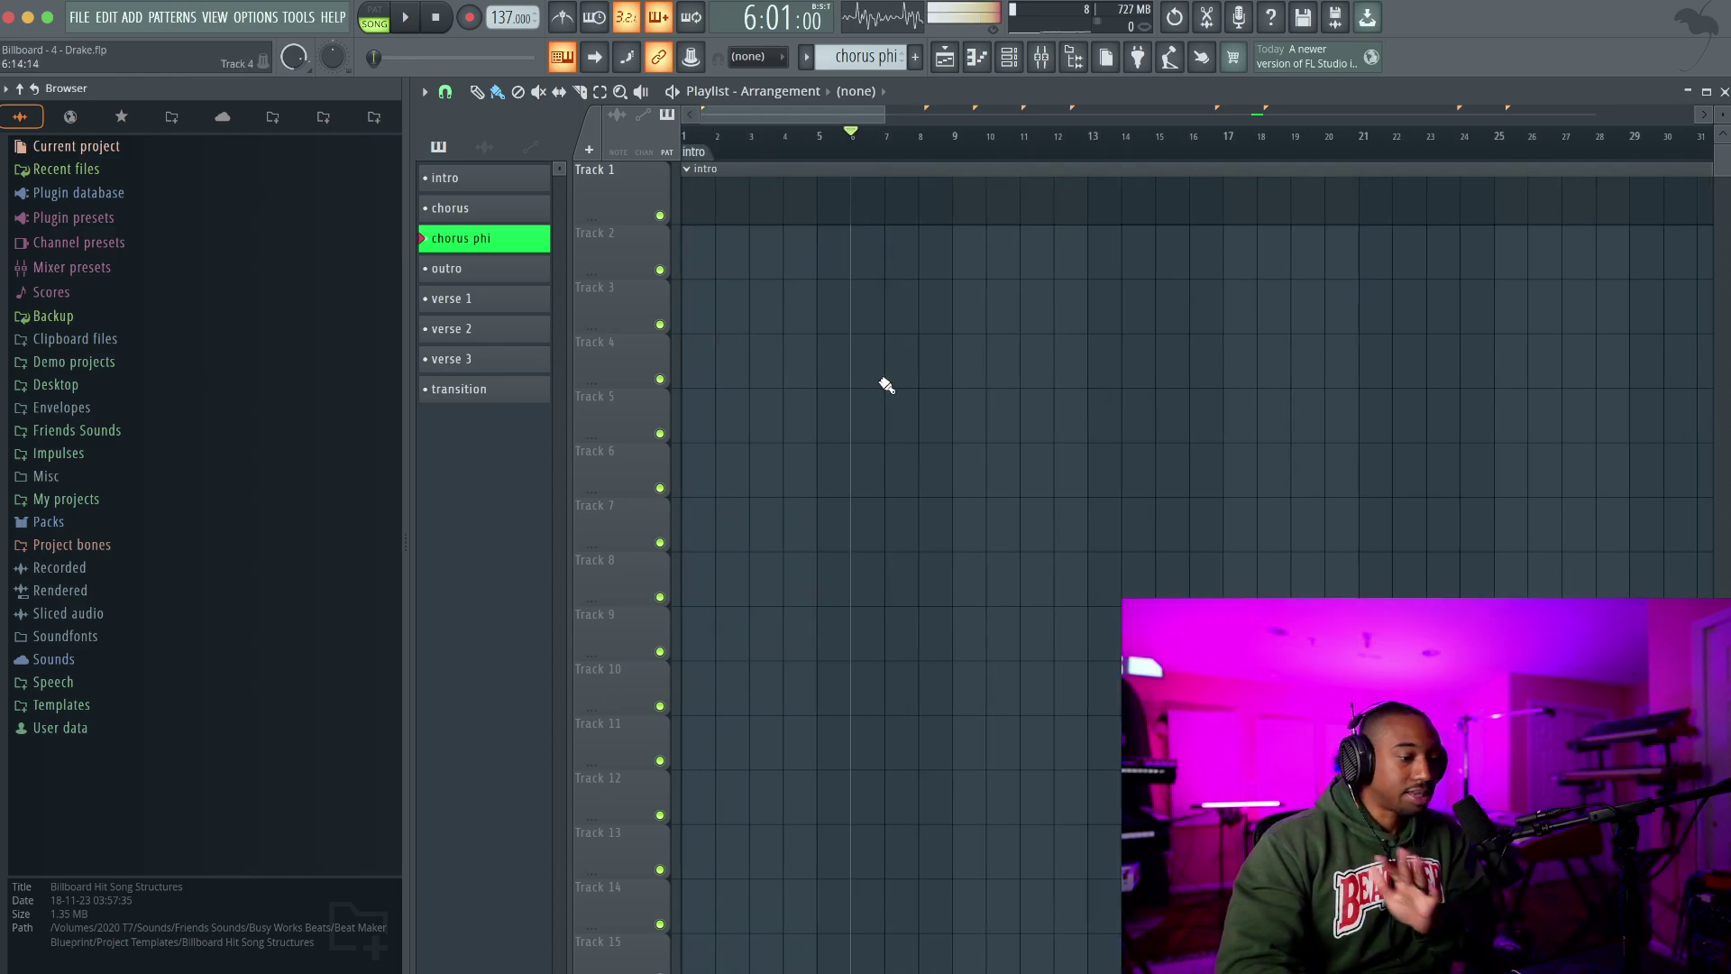
scroll(887, 385, down, 5)
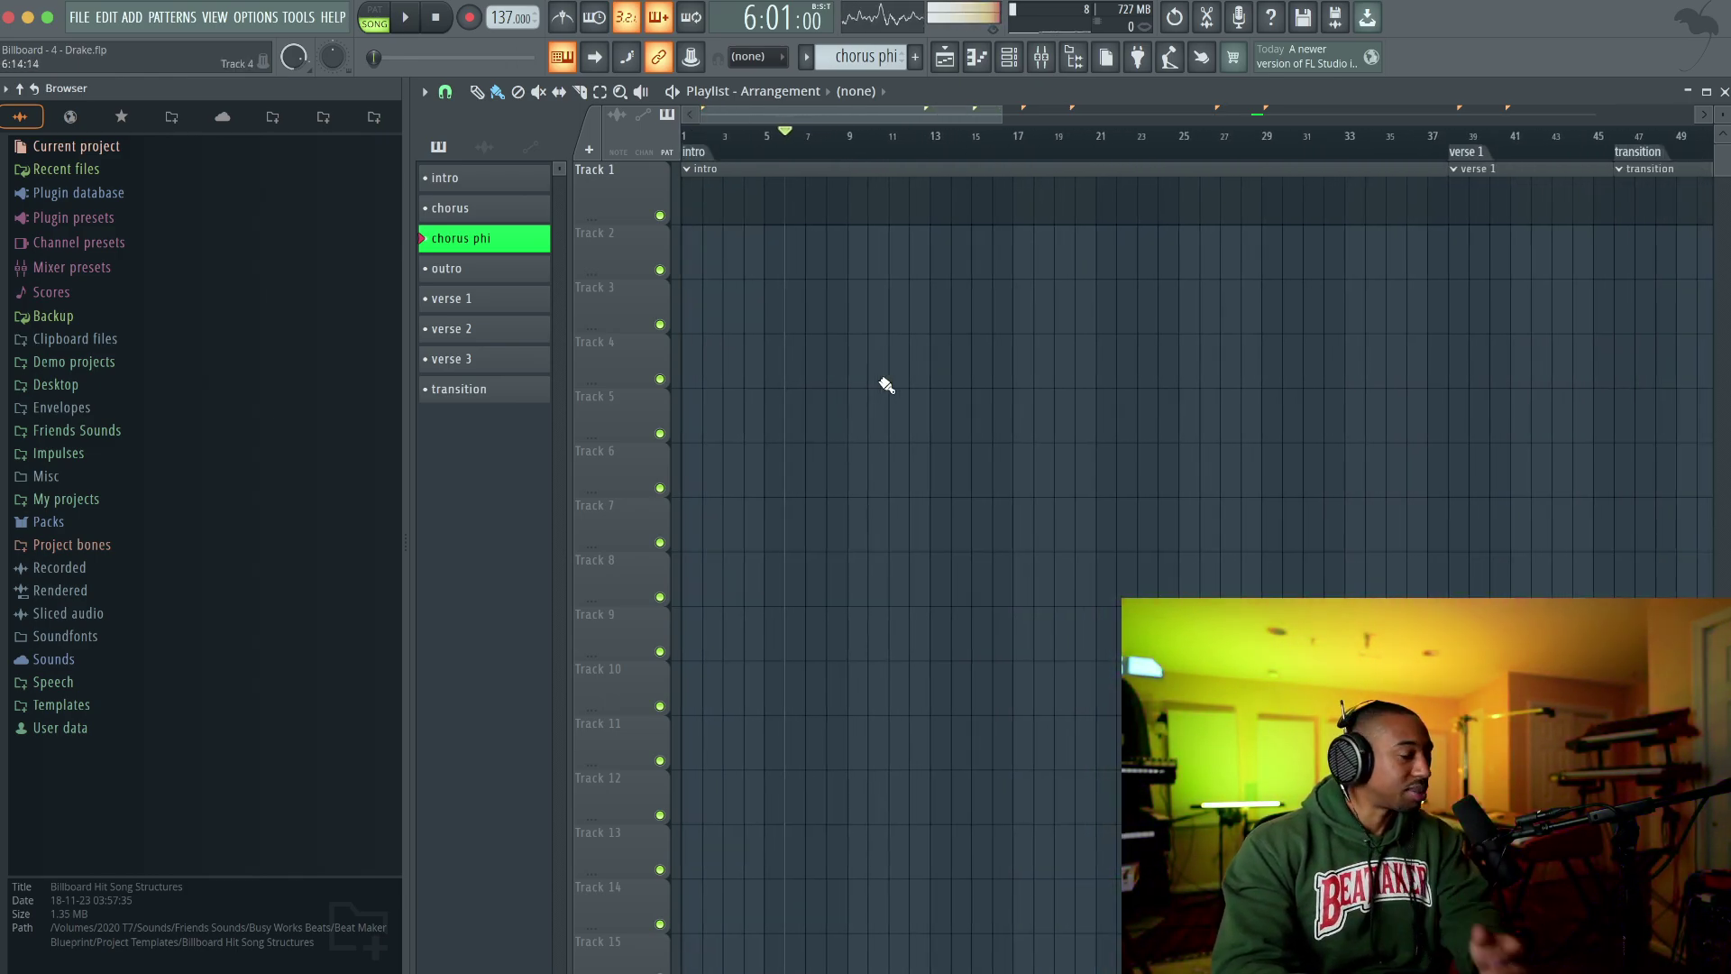
scroll(902, 270, right, 2)
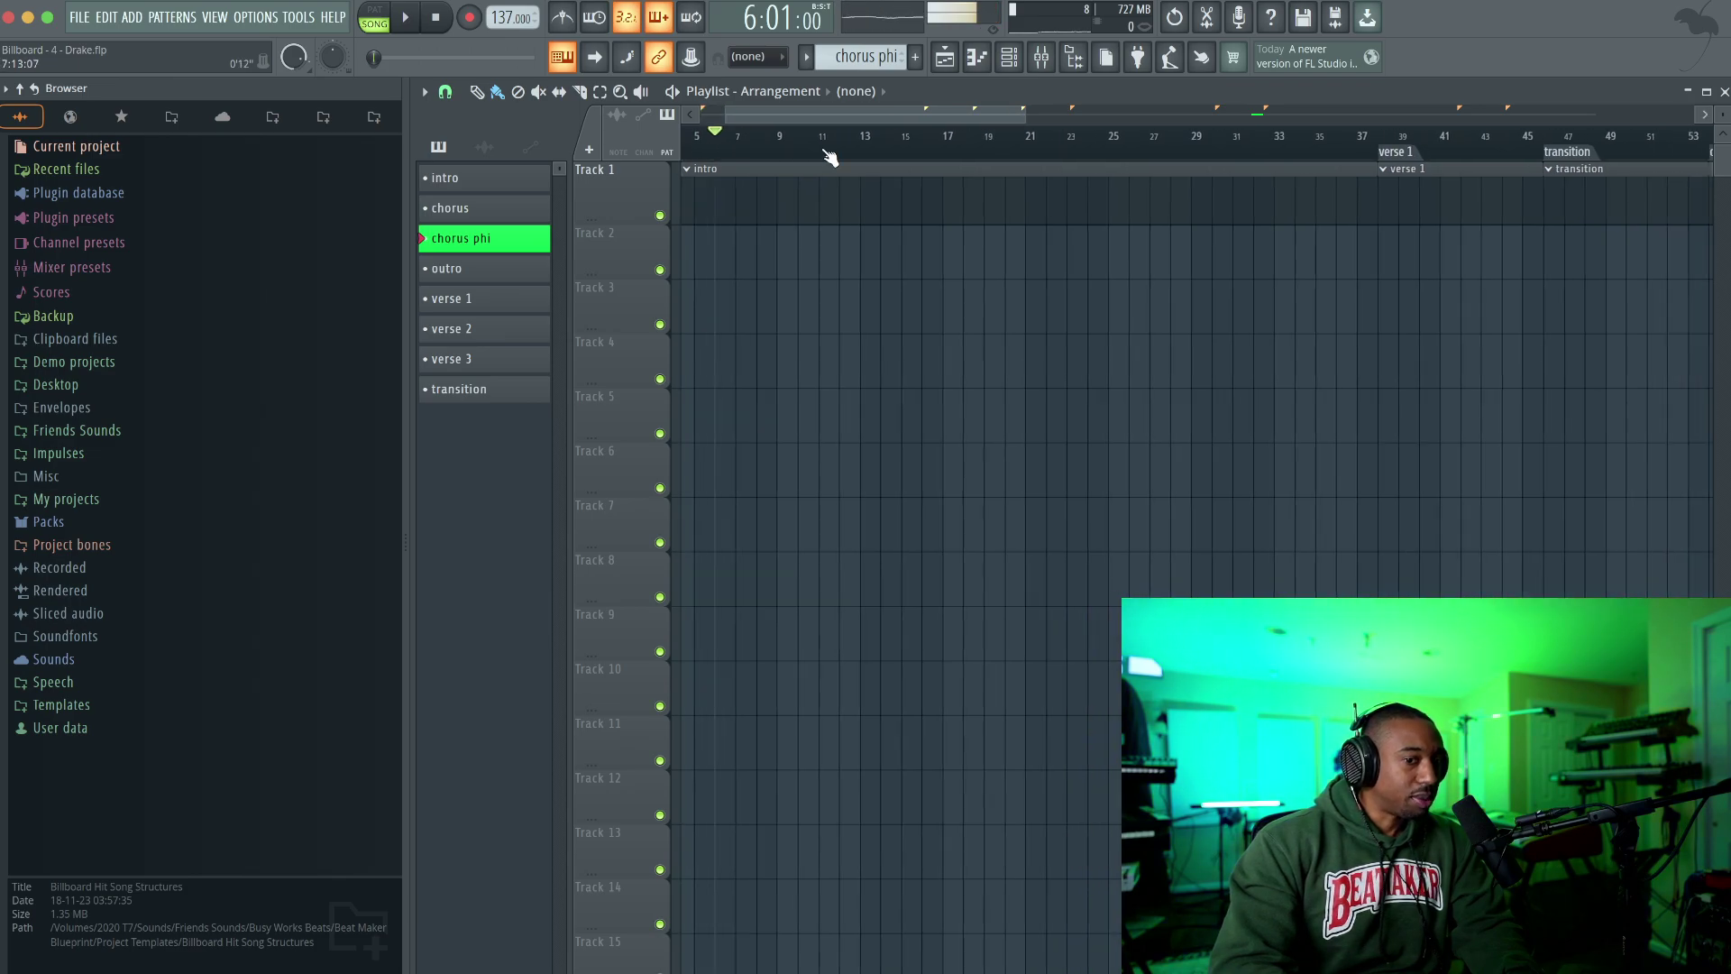
Step: Place the playhead at bar 38, the start of verse 1, and examine the intro's length up to that marker
click(1348, 154)
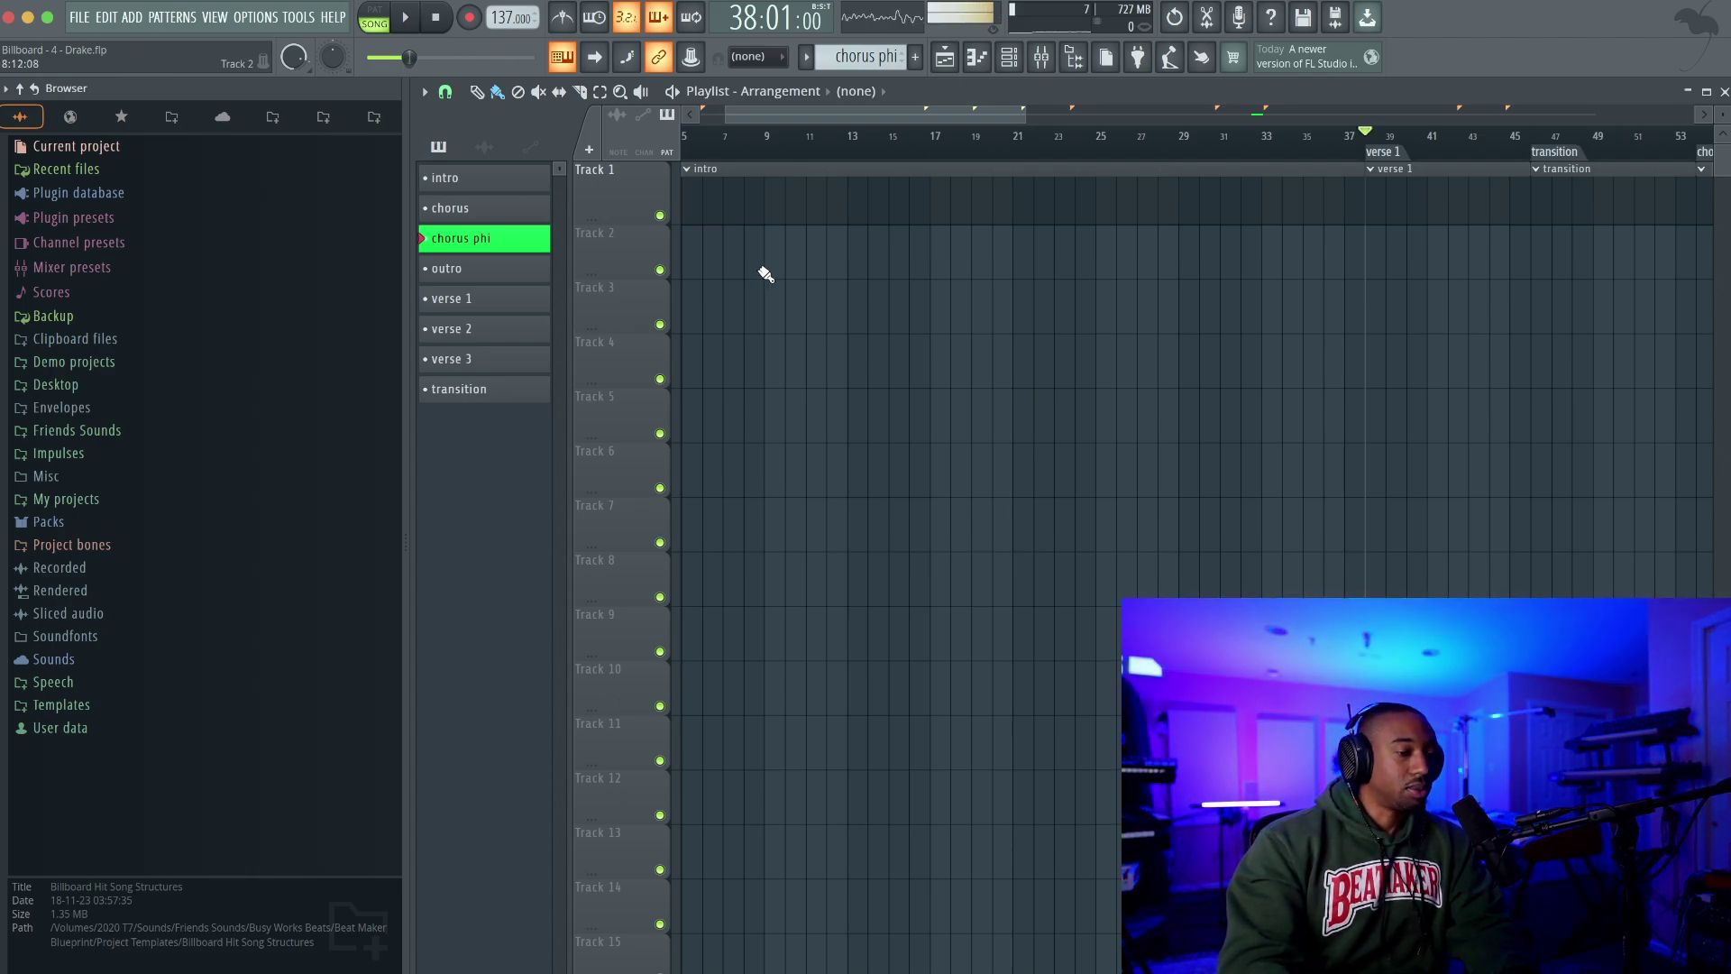
scroll(766, 274, left, 2)
scroll(765, 274, up, 2)
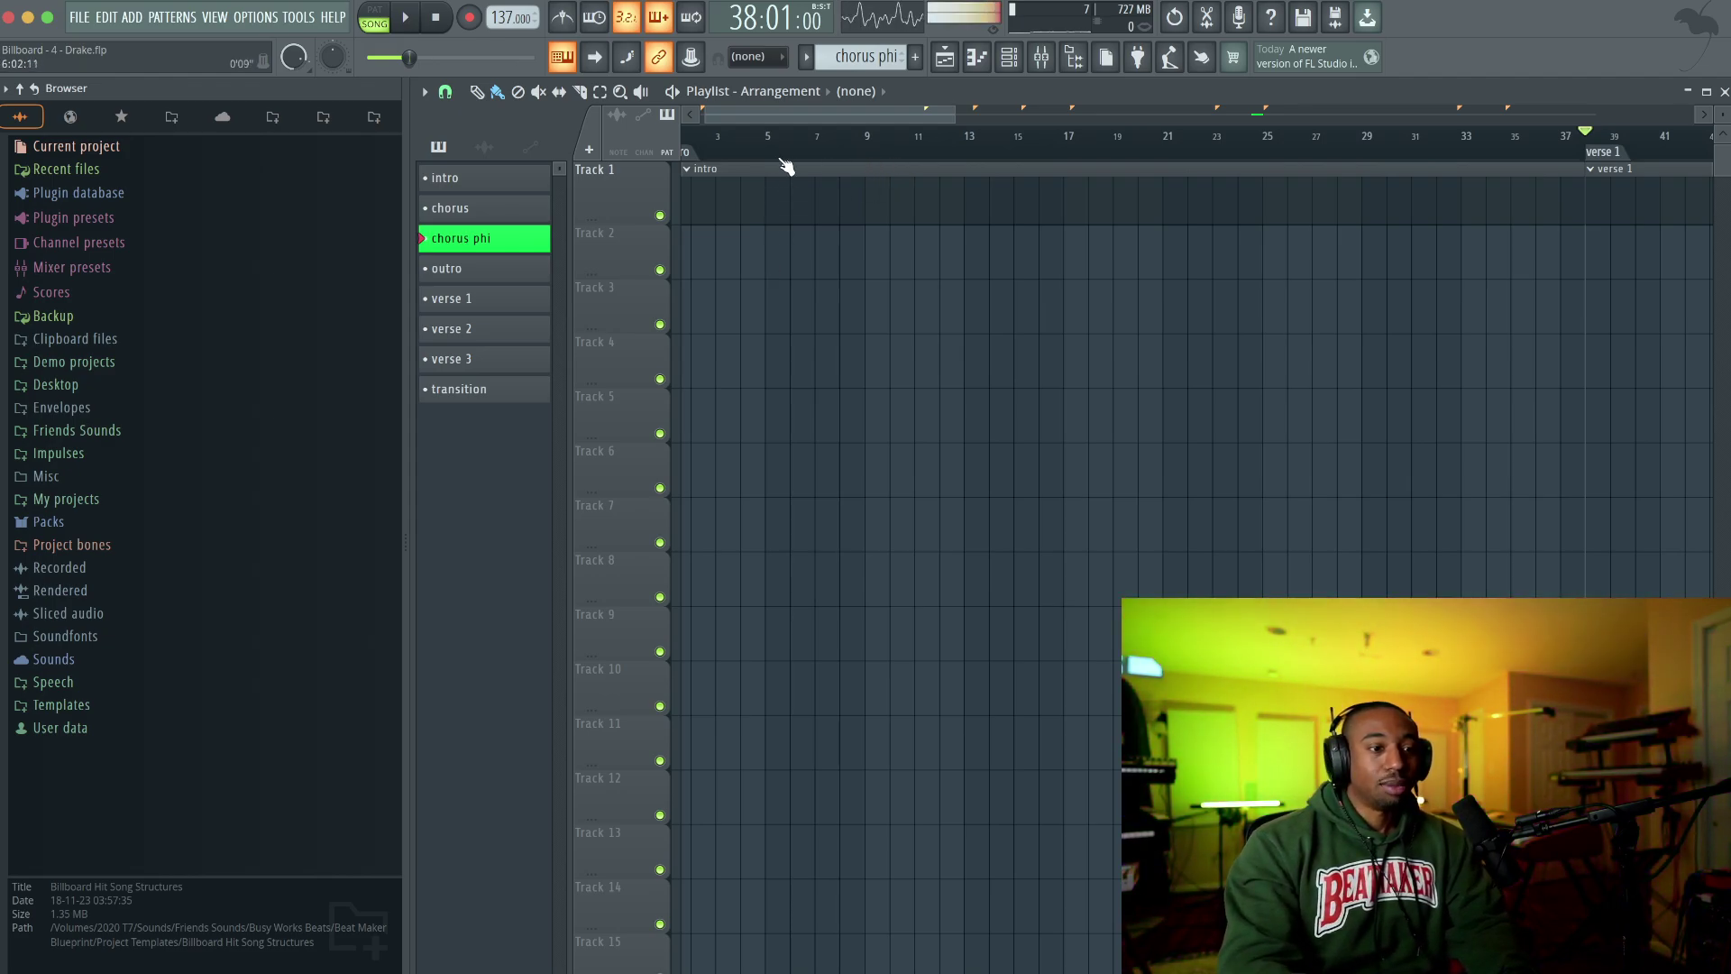
scroll(770, 154, left, 1)
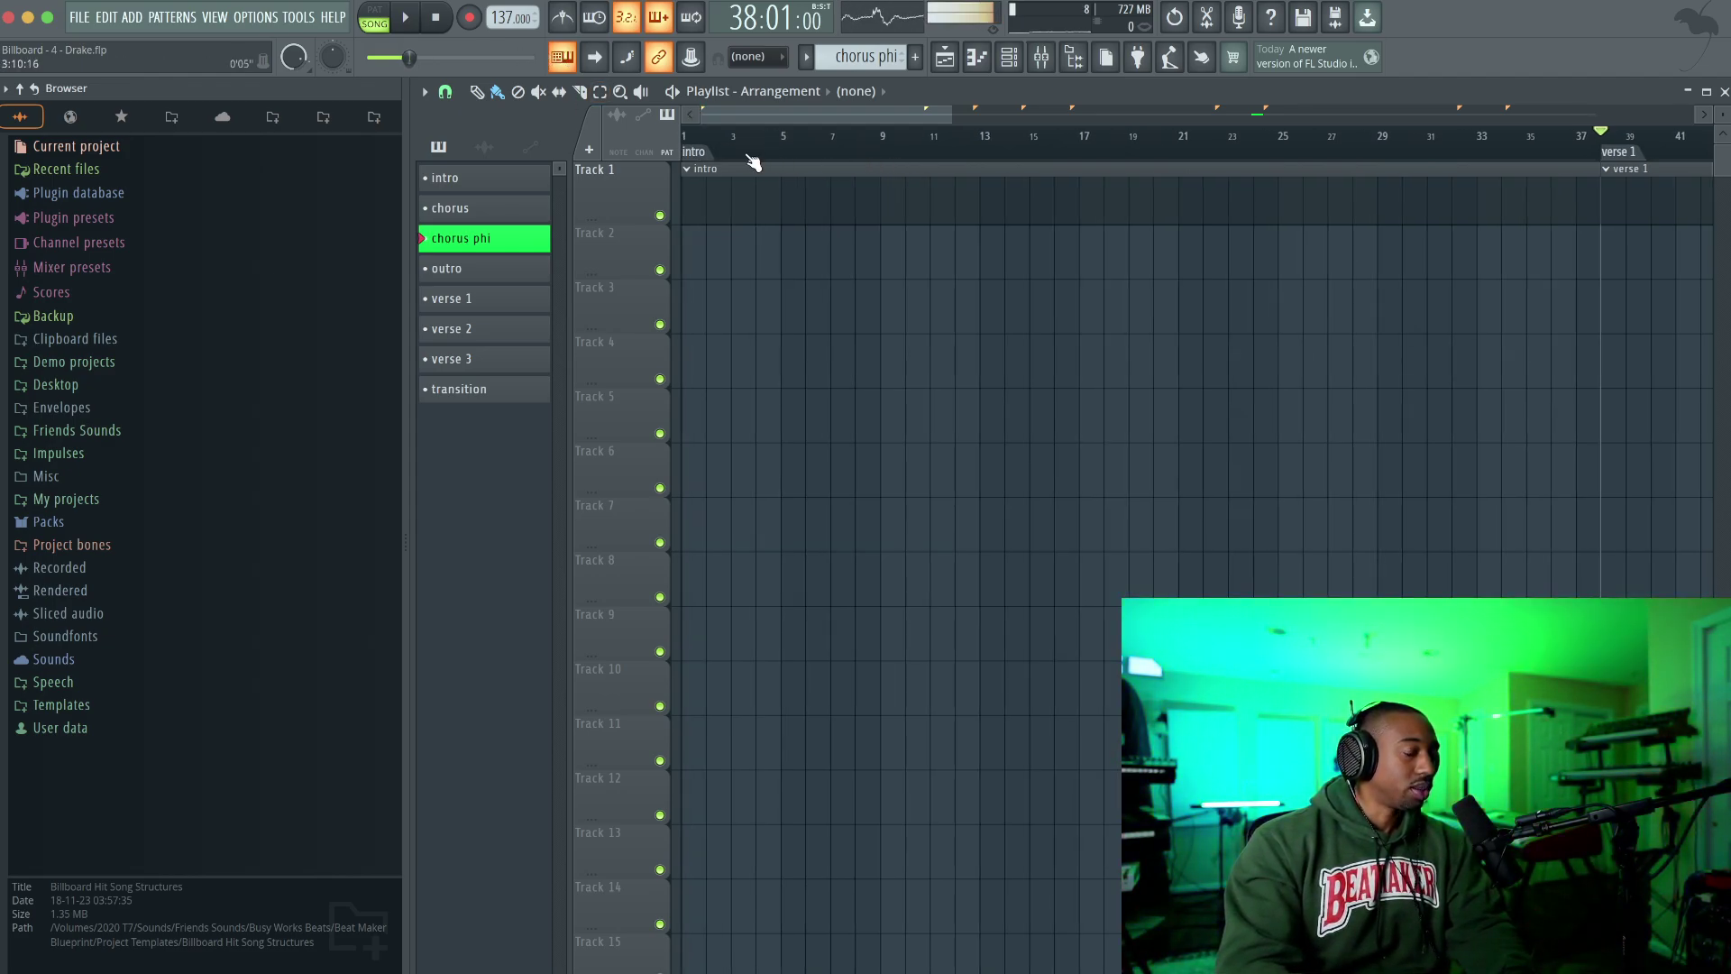
scroll(744, 159, right, 8)
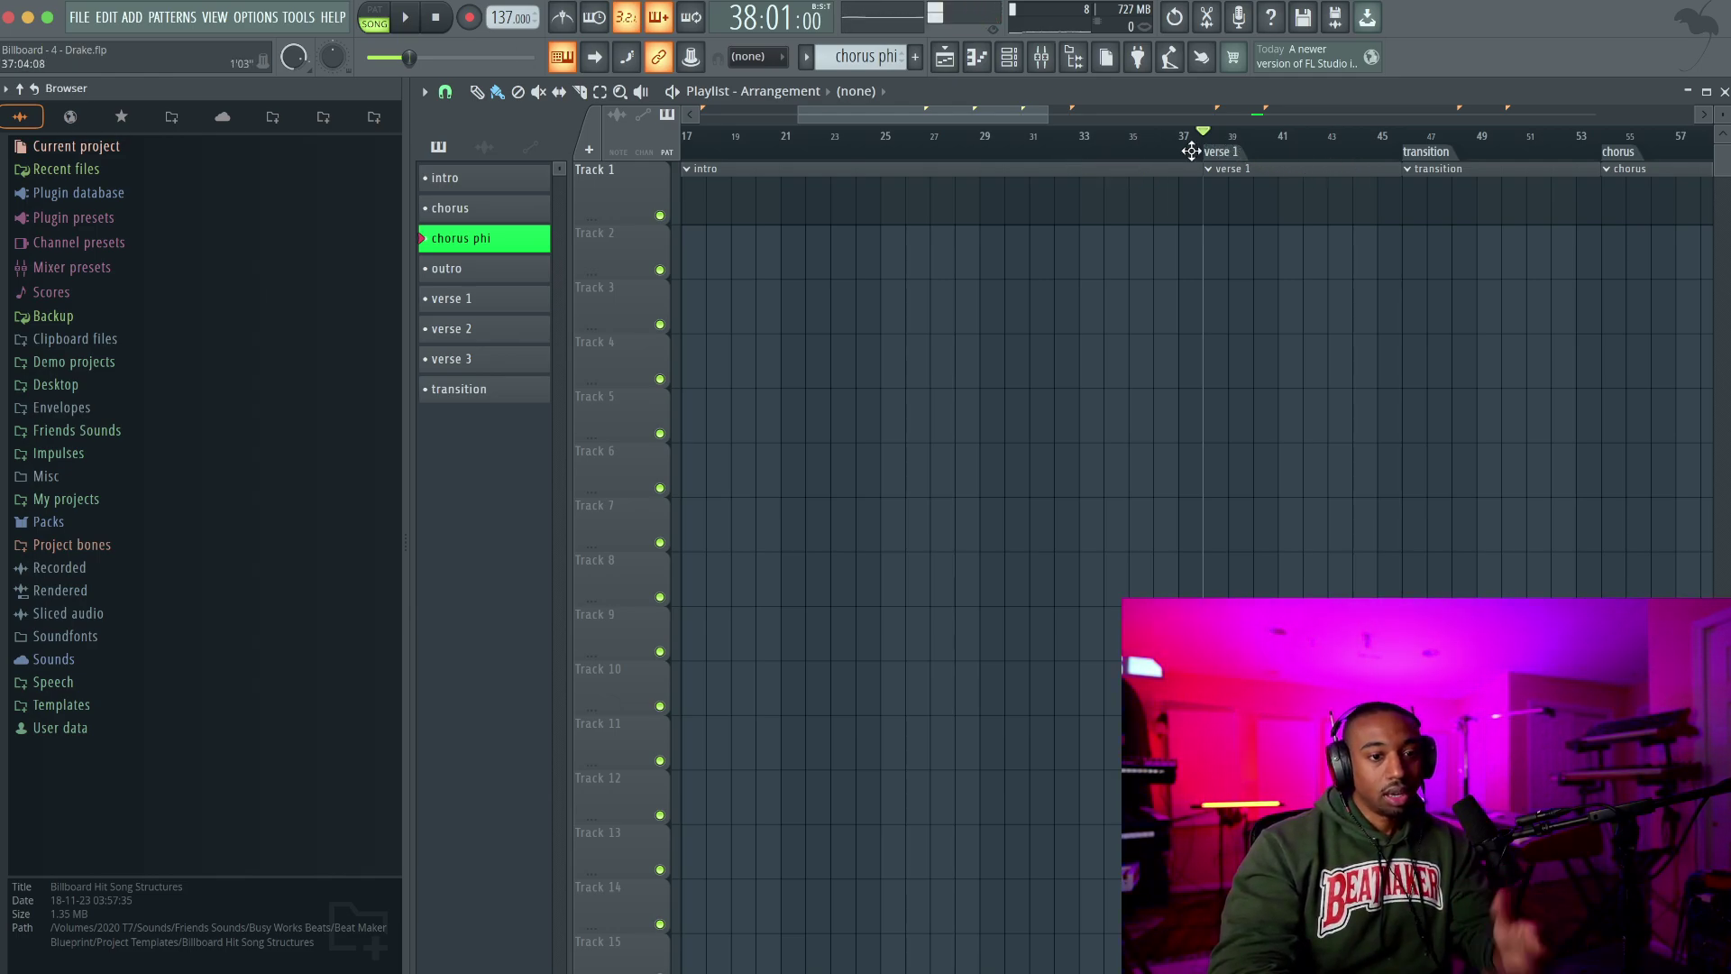
scroll(1163, 169, up, 6)
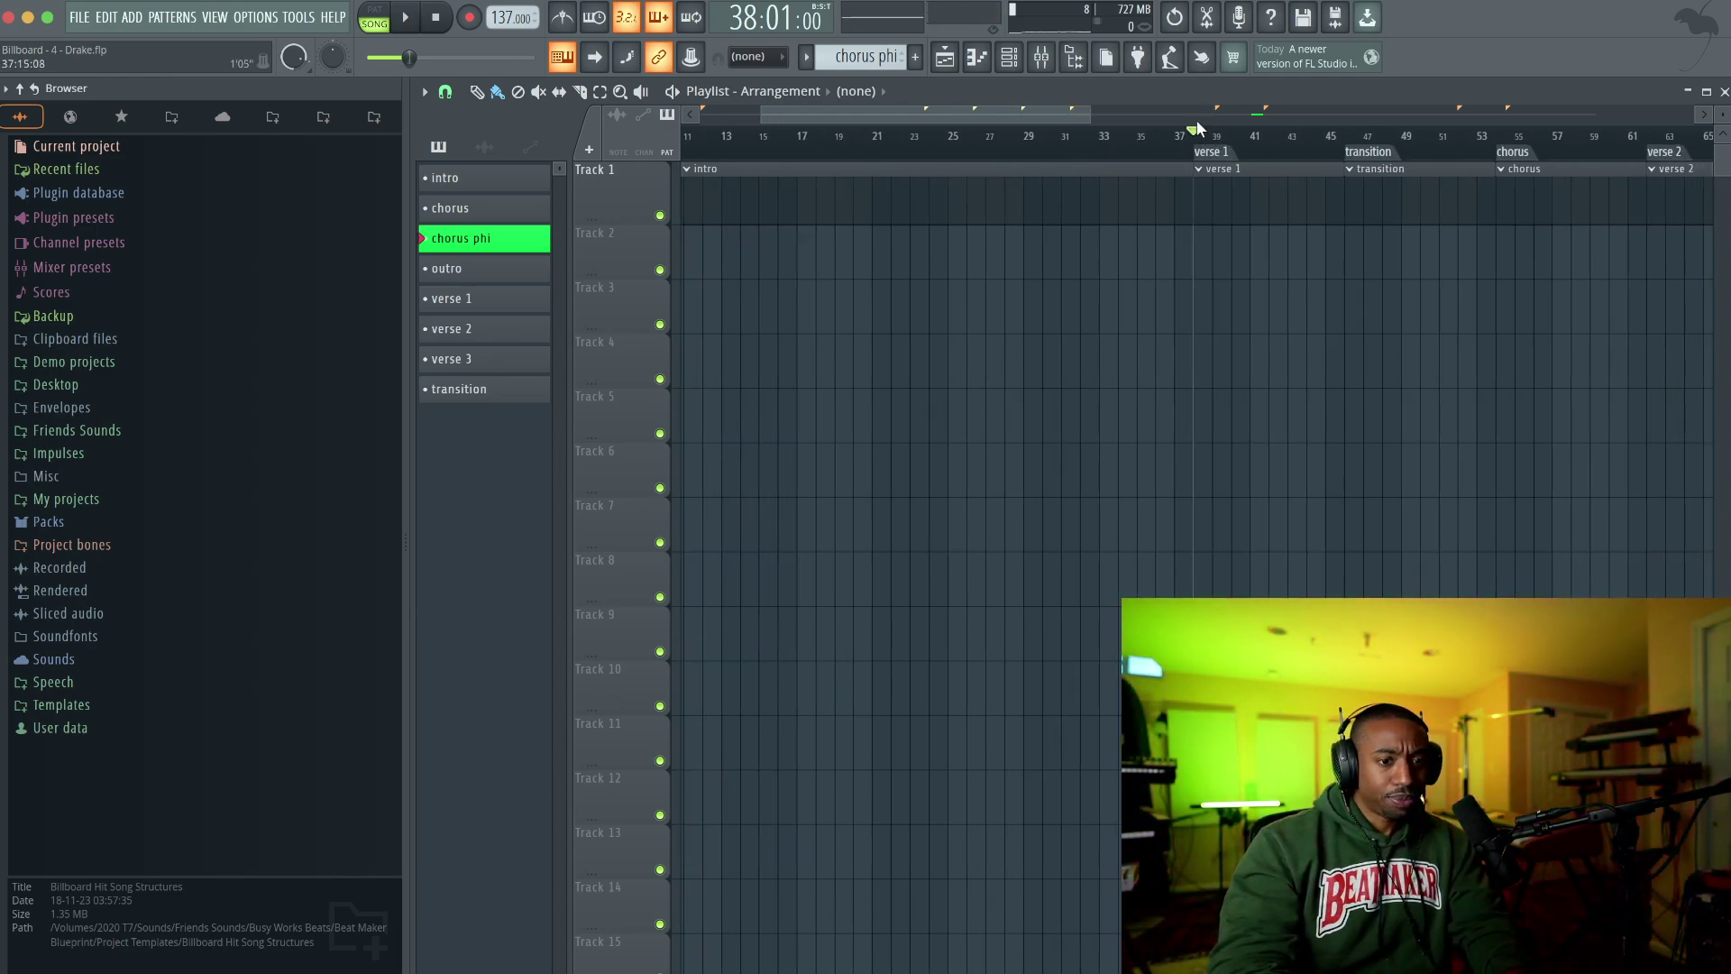
scroll(1085, 155, down, 3)
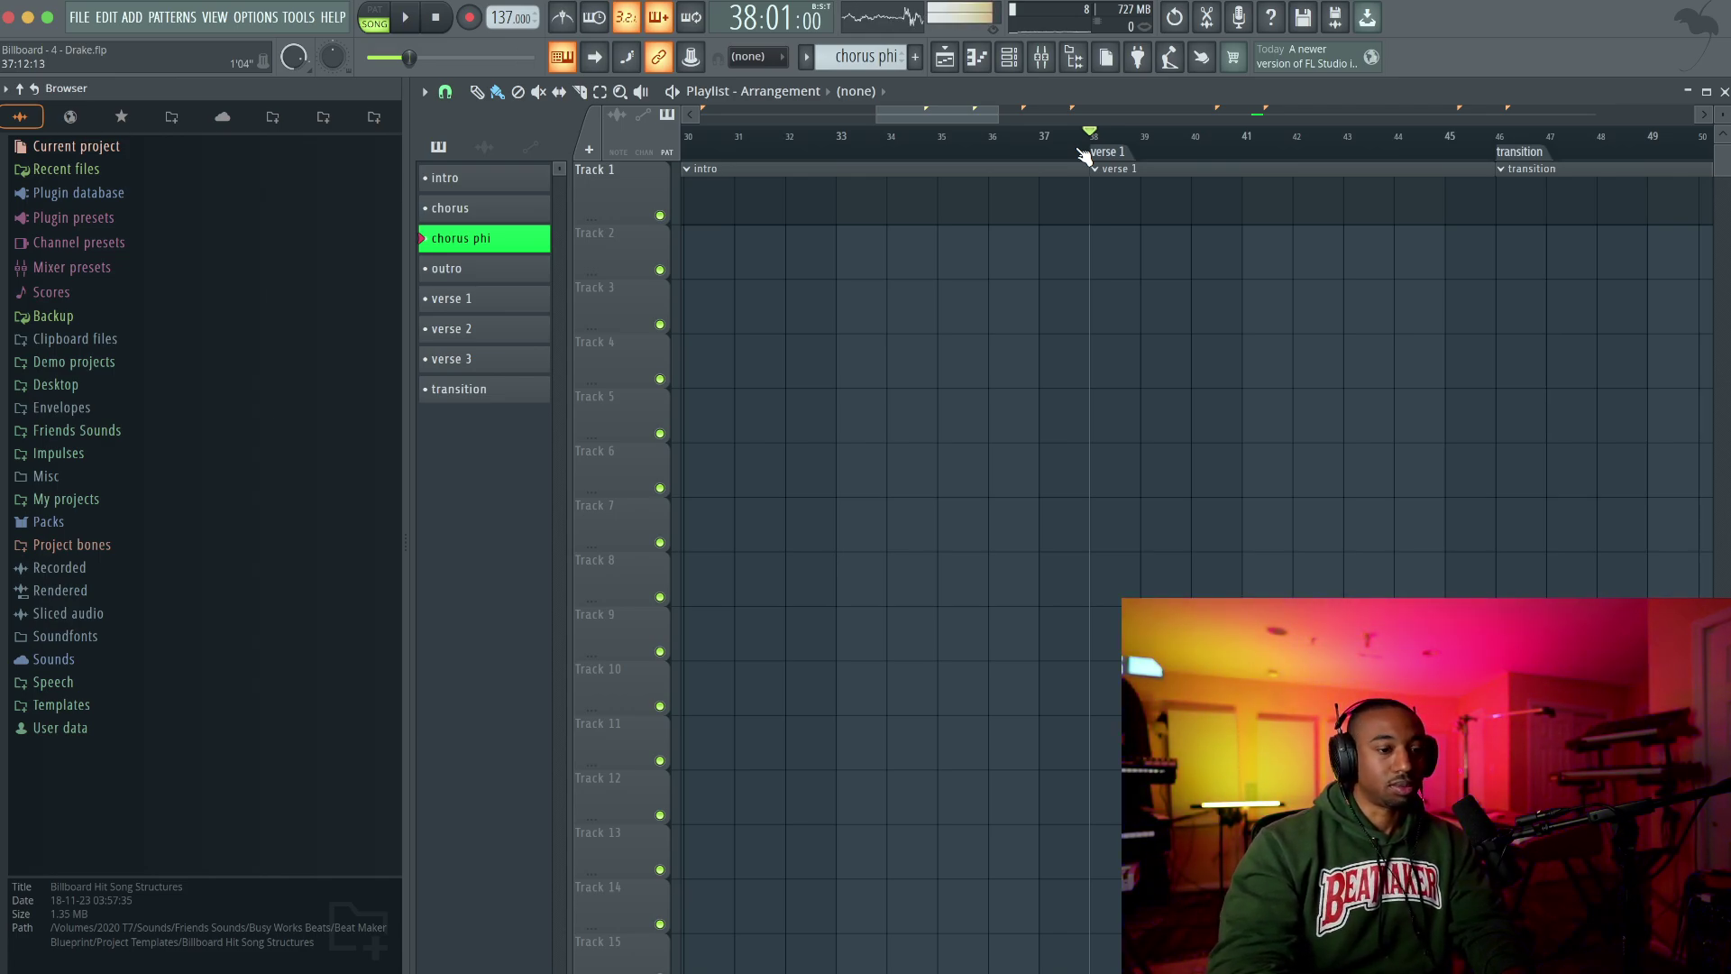
scroll(1085, 155, down, 1)
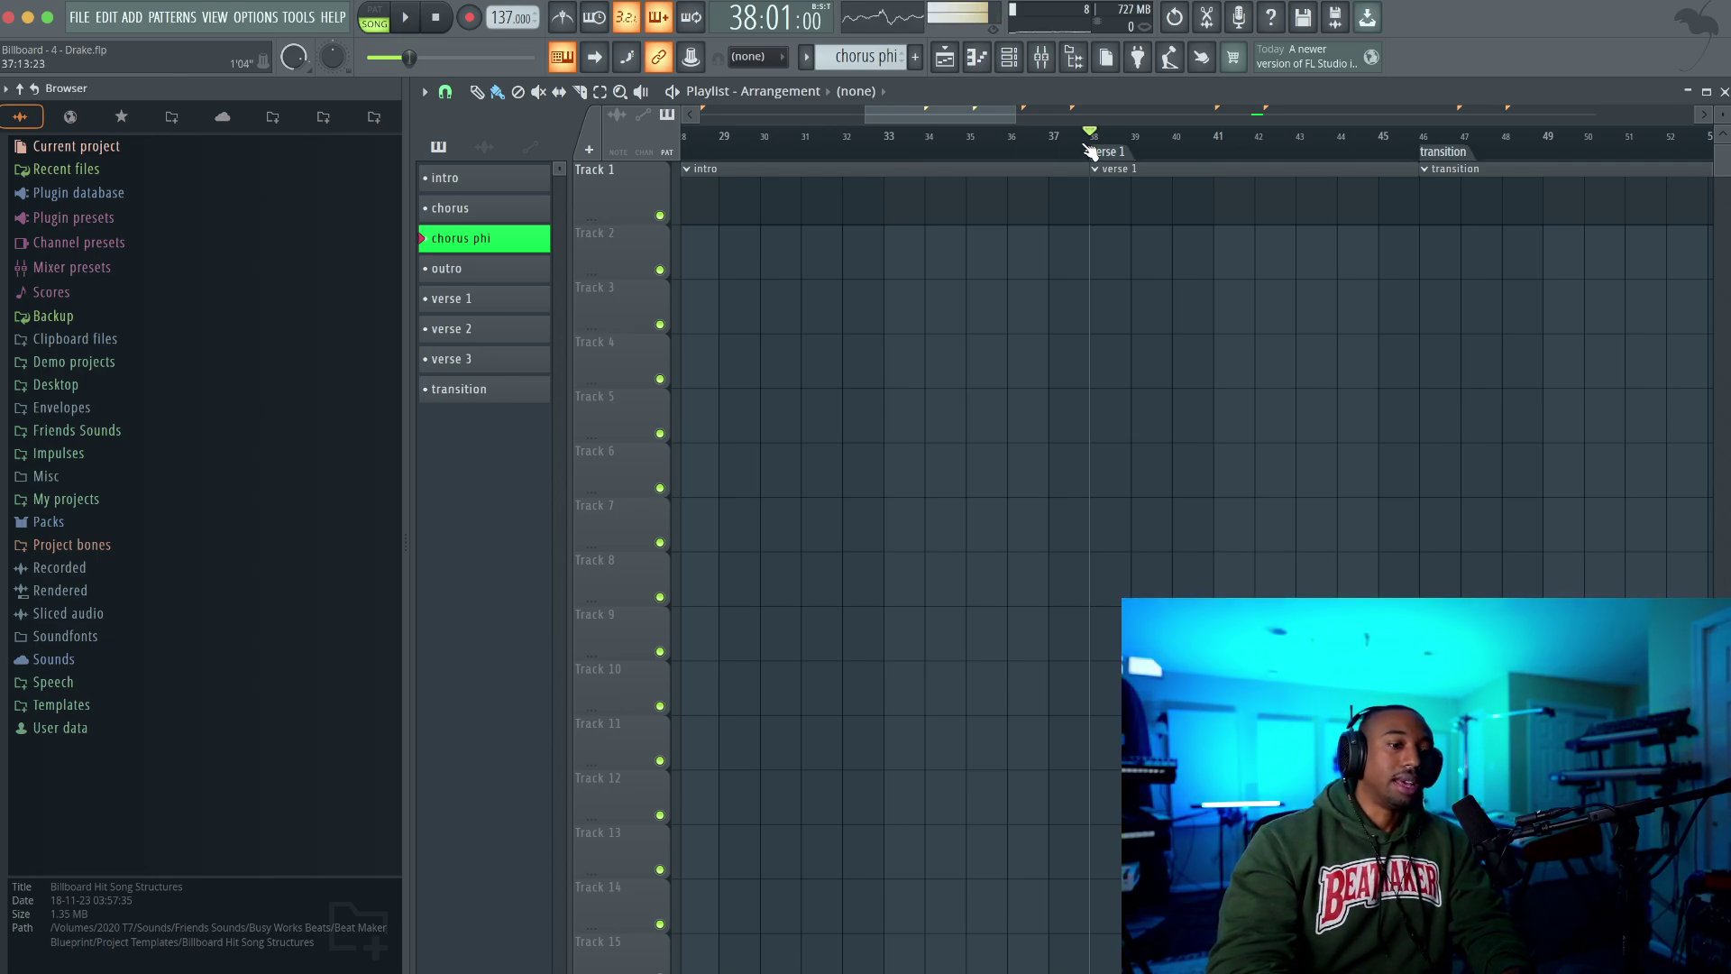
scroll(1087, 167, down, 2)
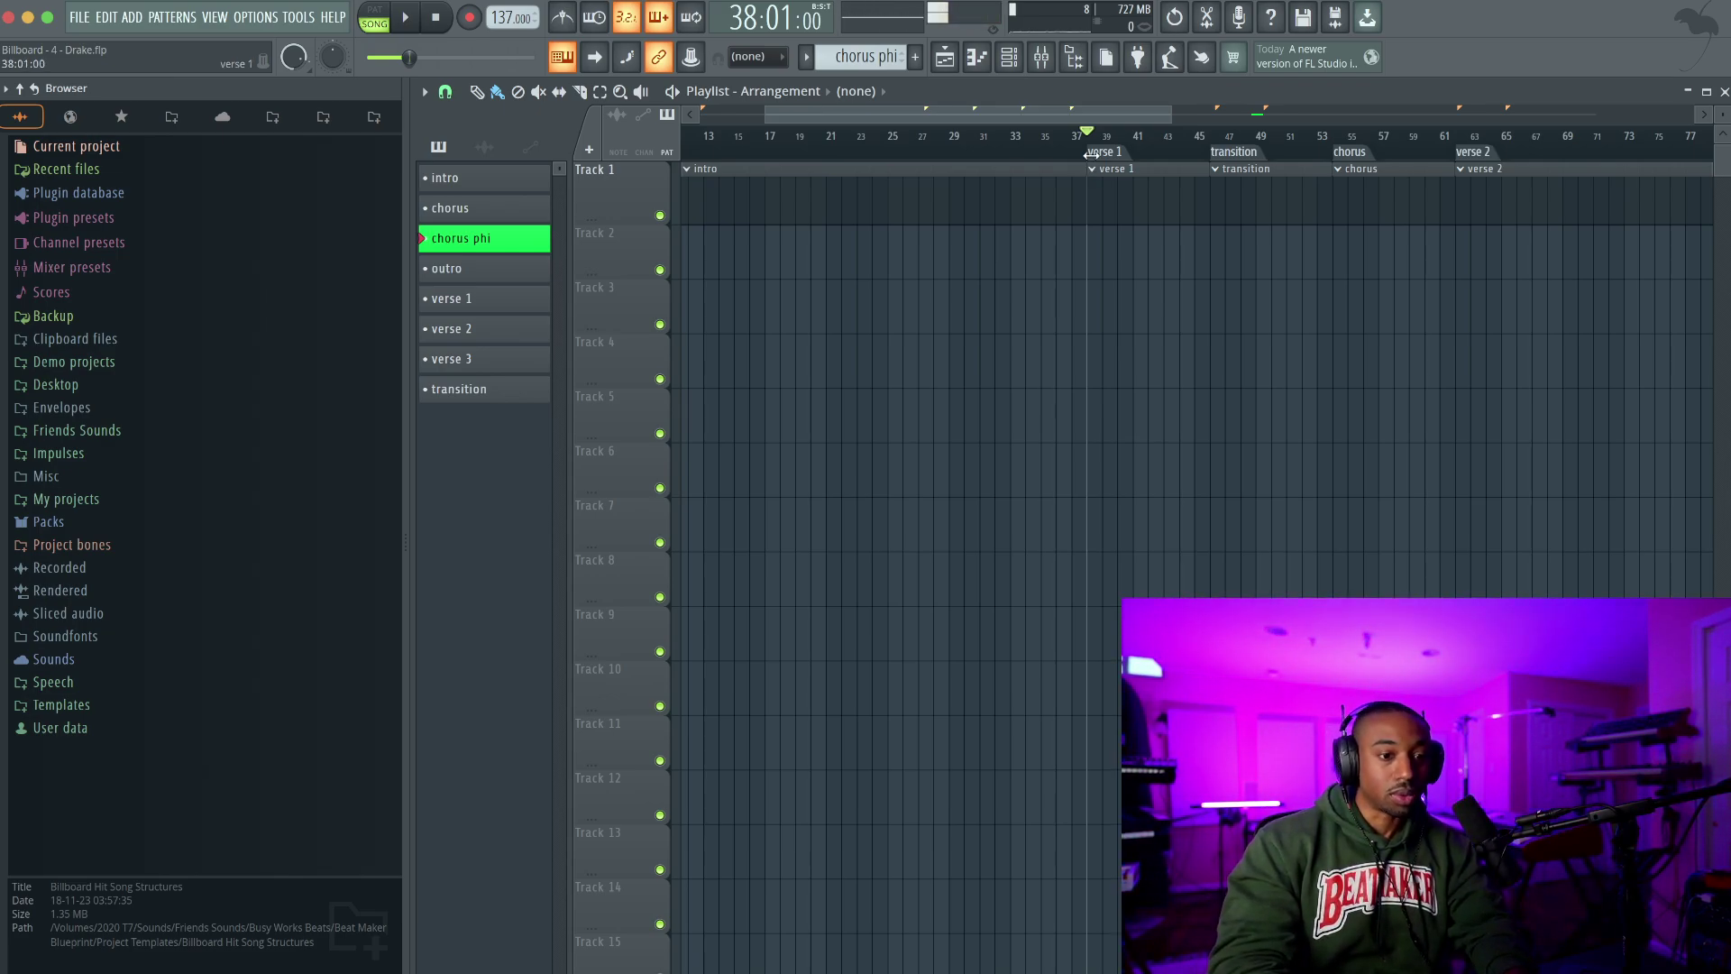
drag(1089, 153, 1085, 236)
scroll(1085, 236, right, 4)
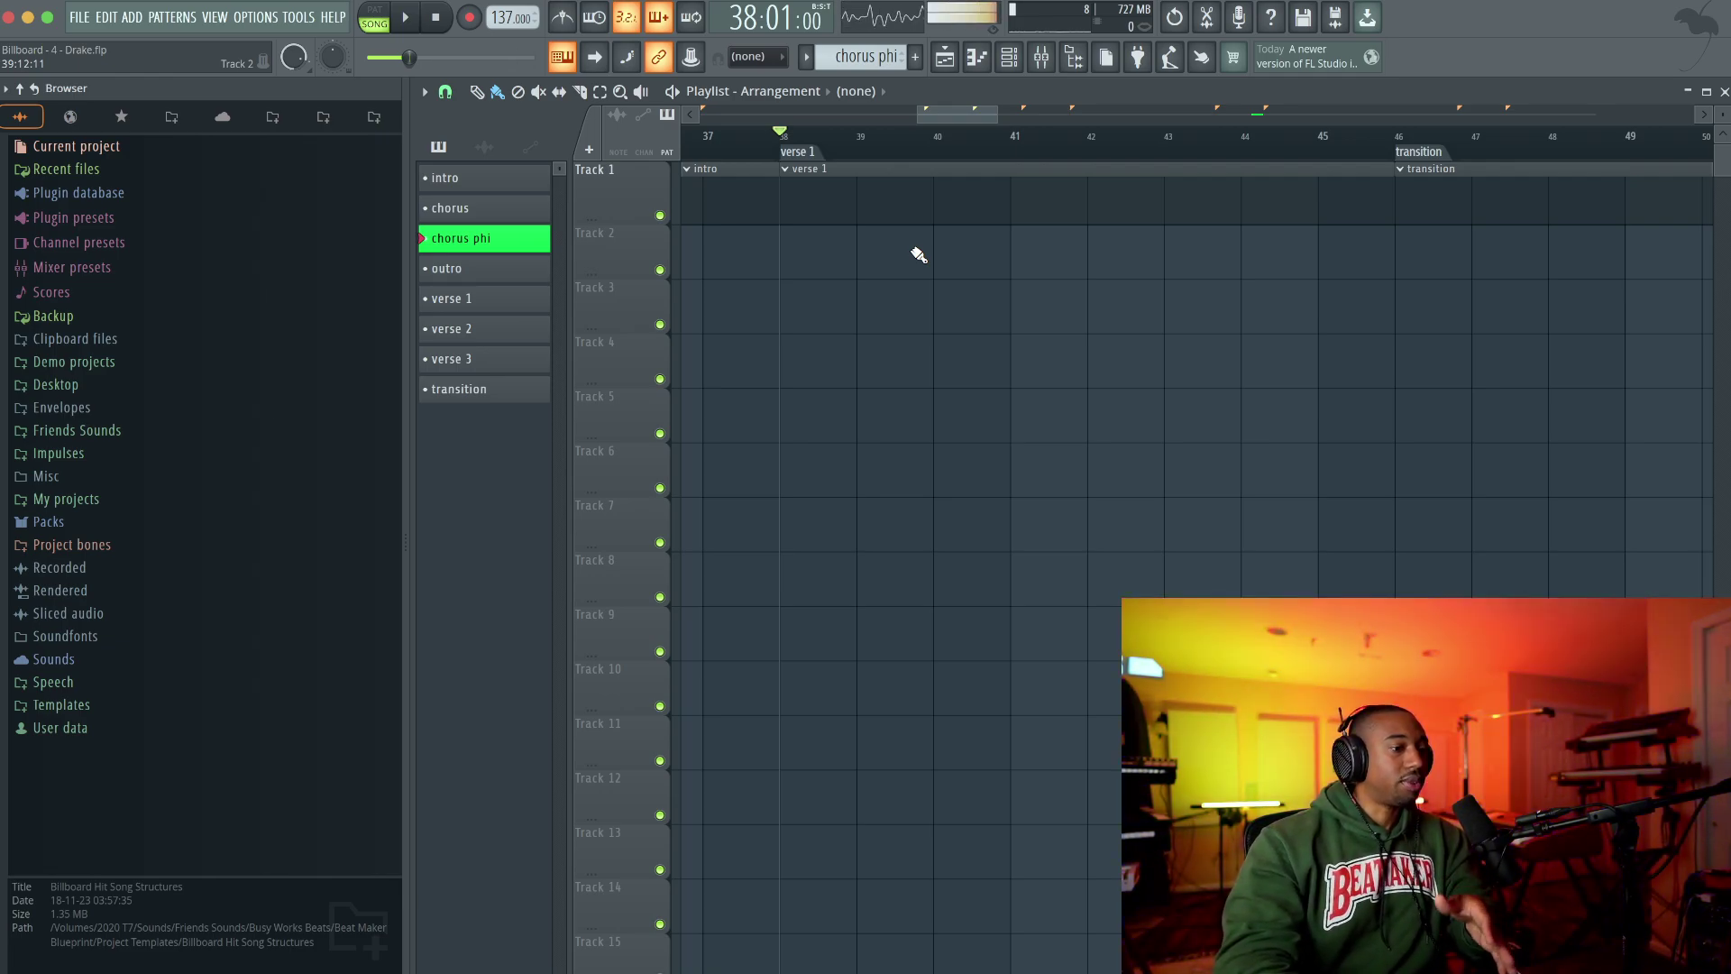
Step: Browse through Friends Sounds, Busy Works Beats, Beat Maker Blueprint and Project Templates to the contents of the Billboard Hit Song Structures folder
click(155, 431)
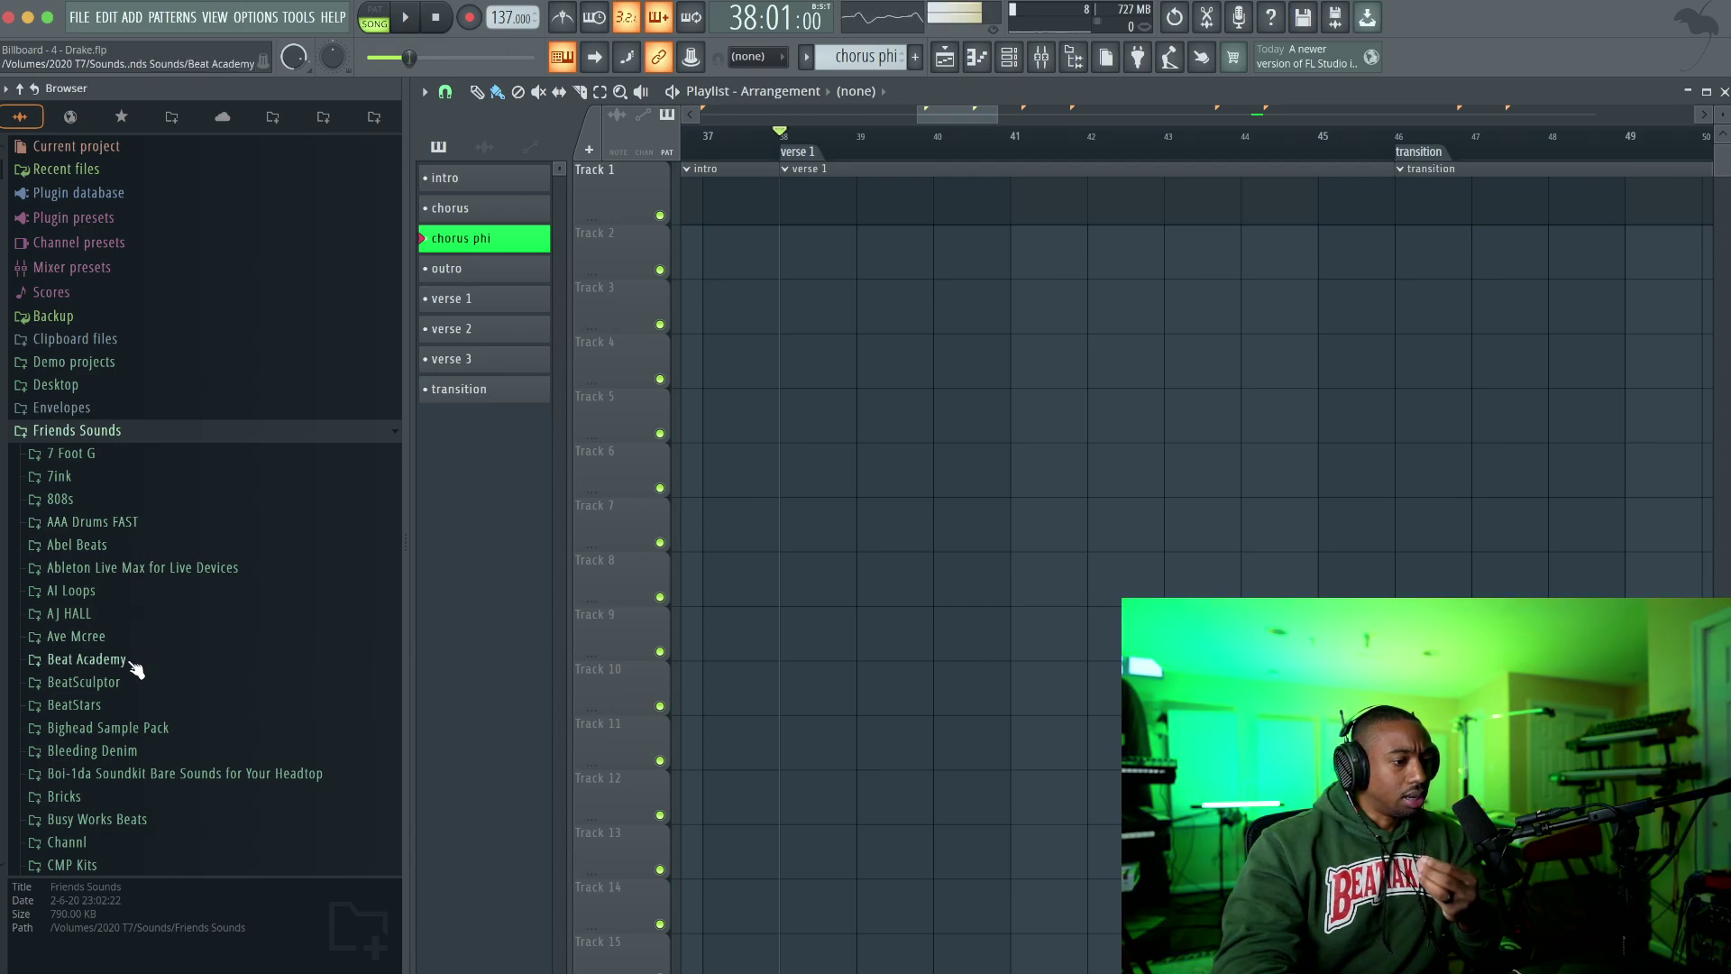
scroll(140, 726, down, 3)
click(137, 733)
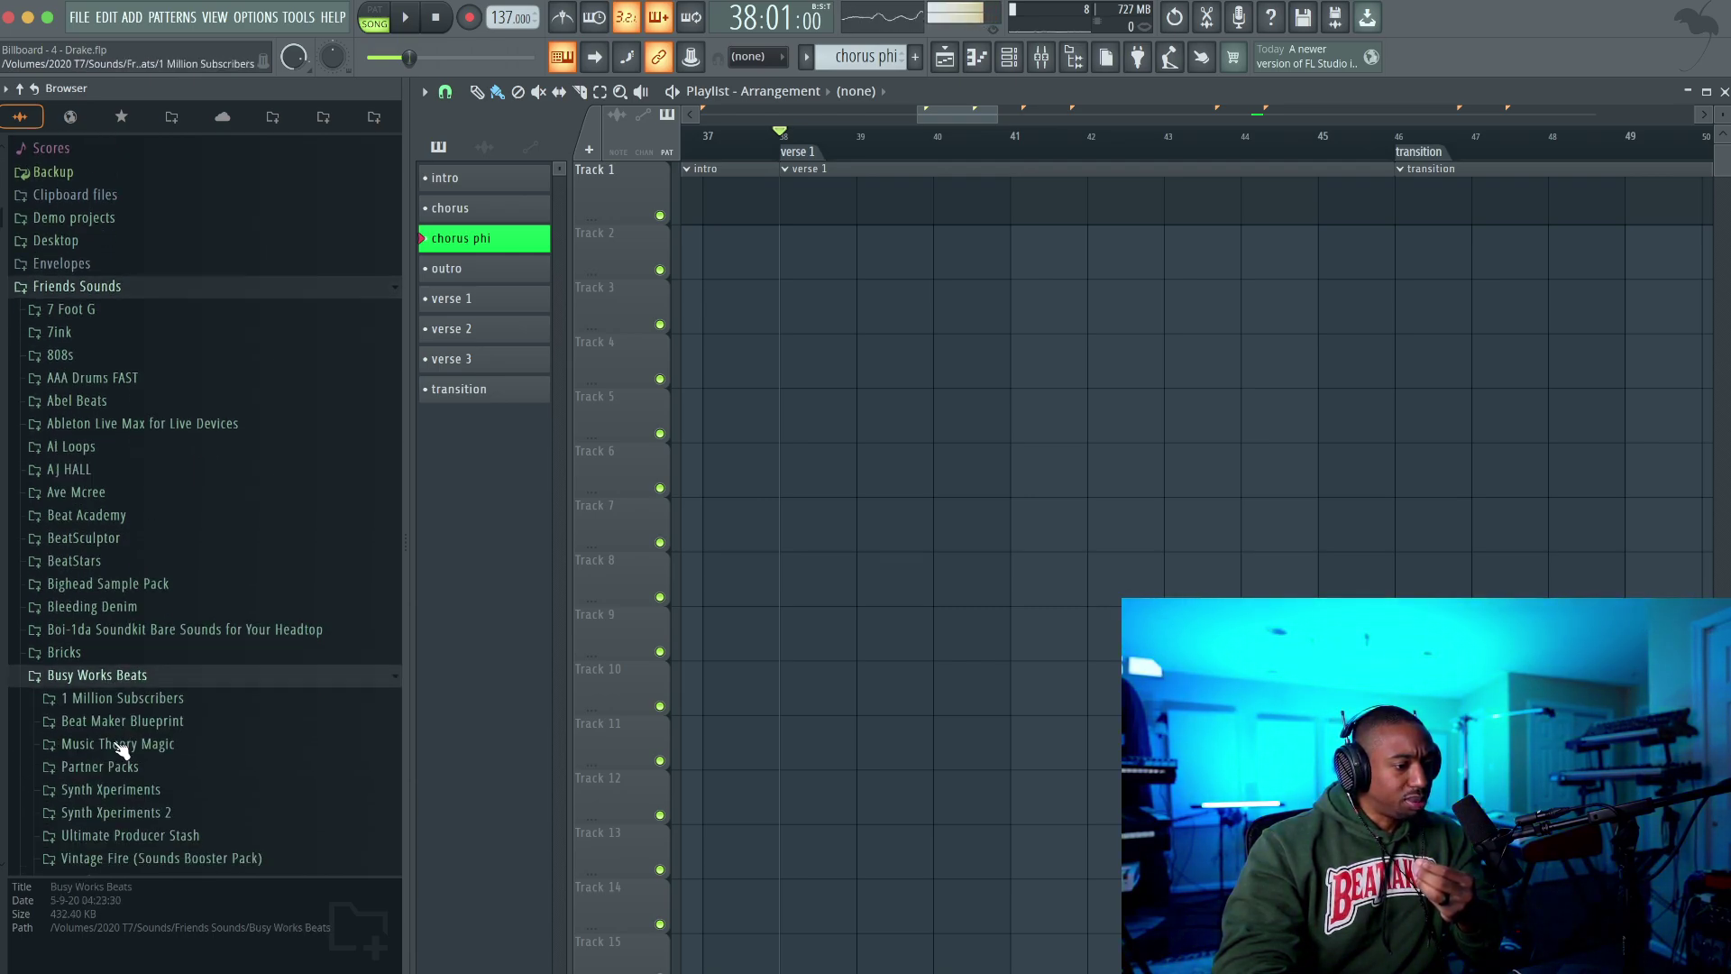
click(166, 685)
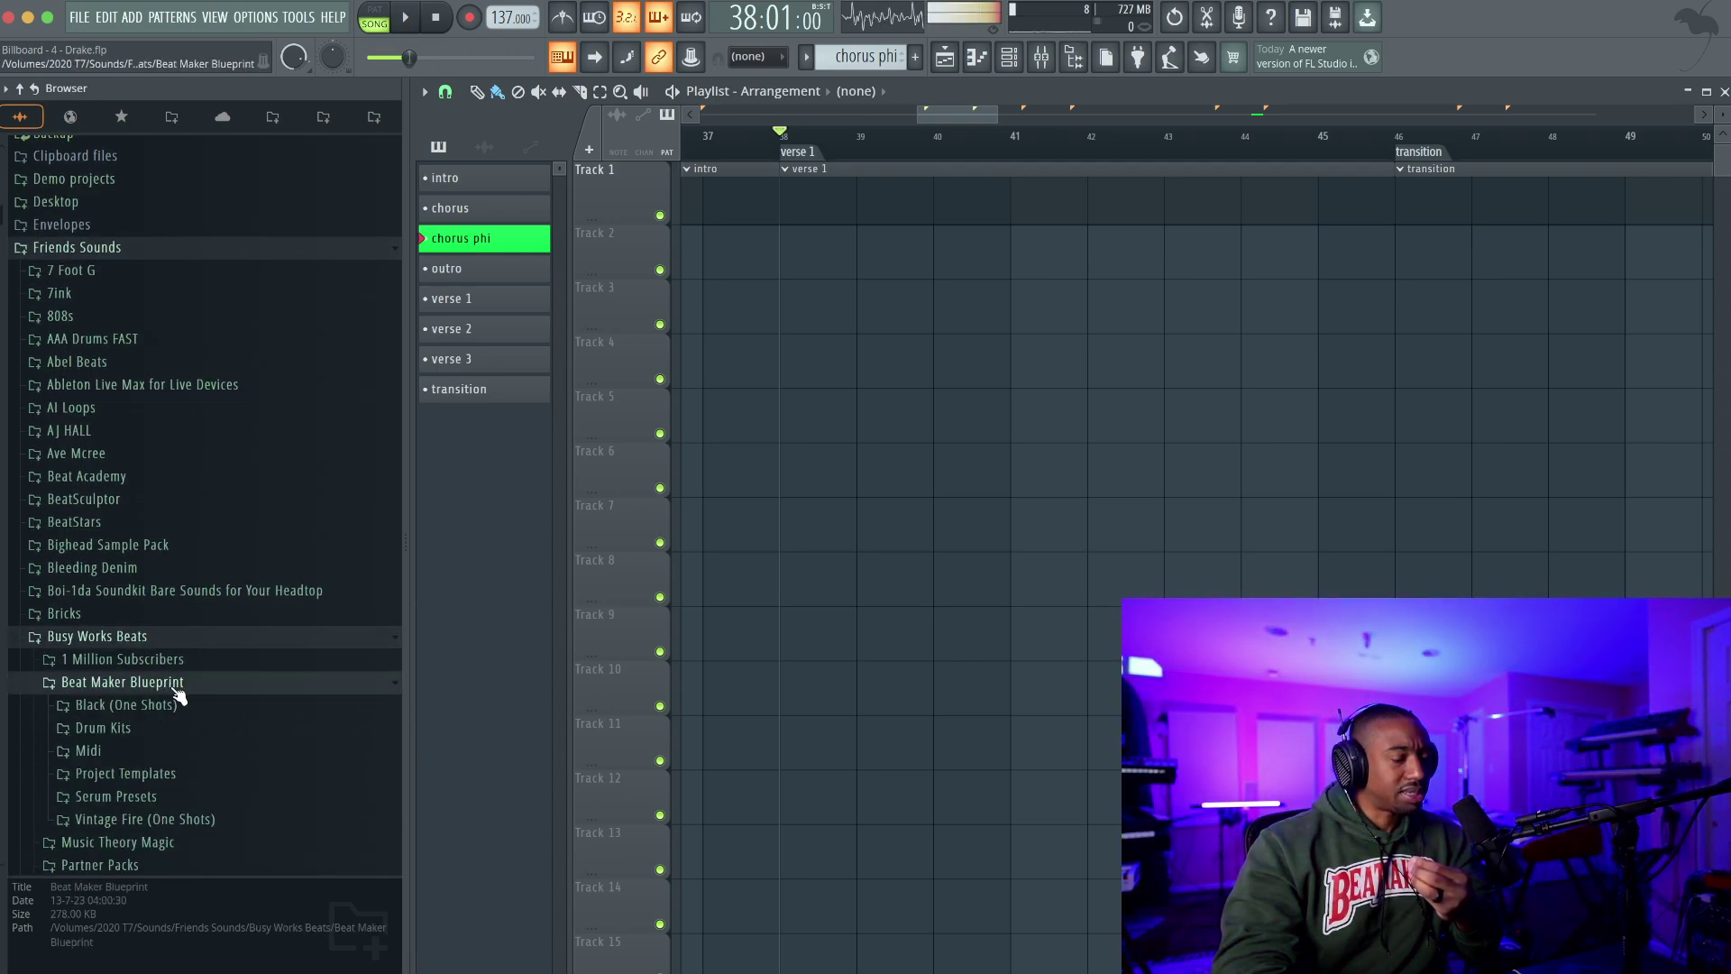
scroll(178, 695, down, 1)
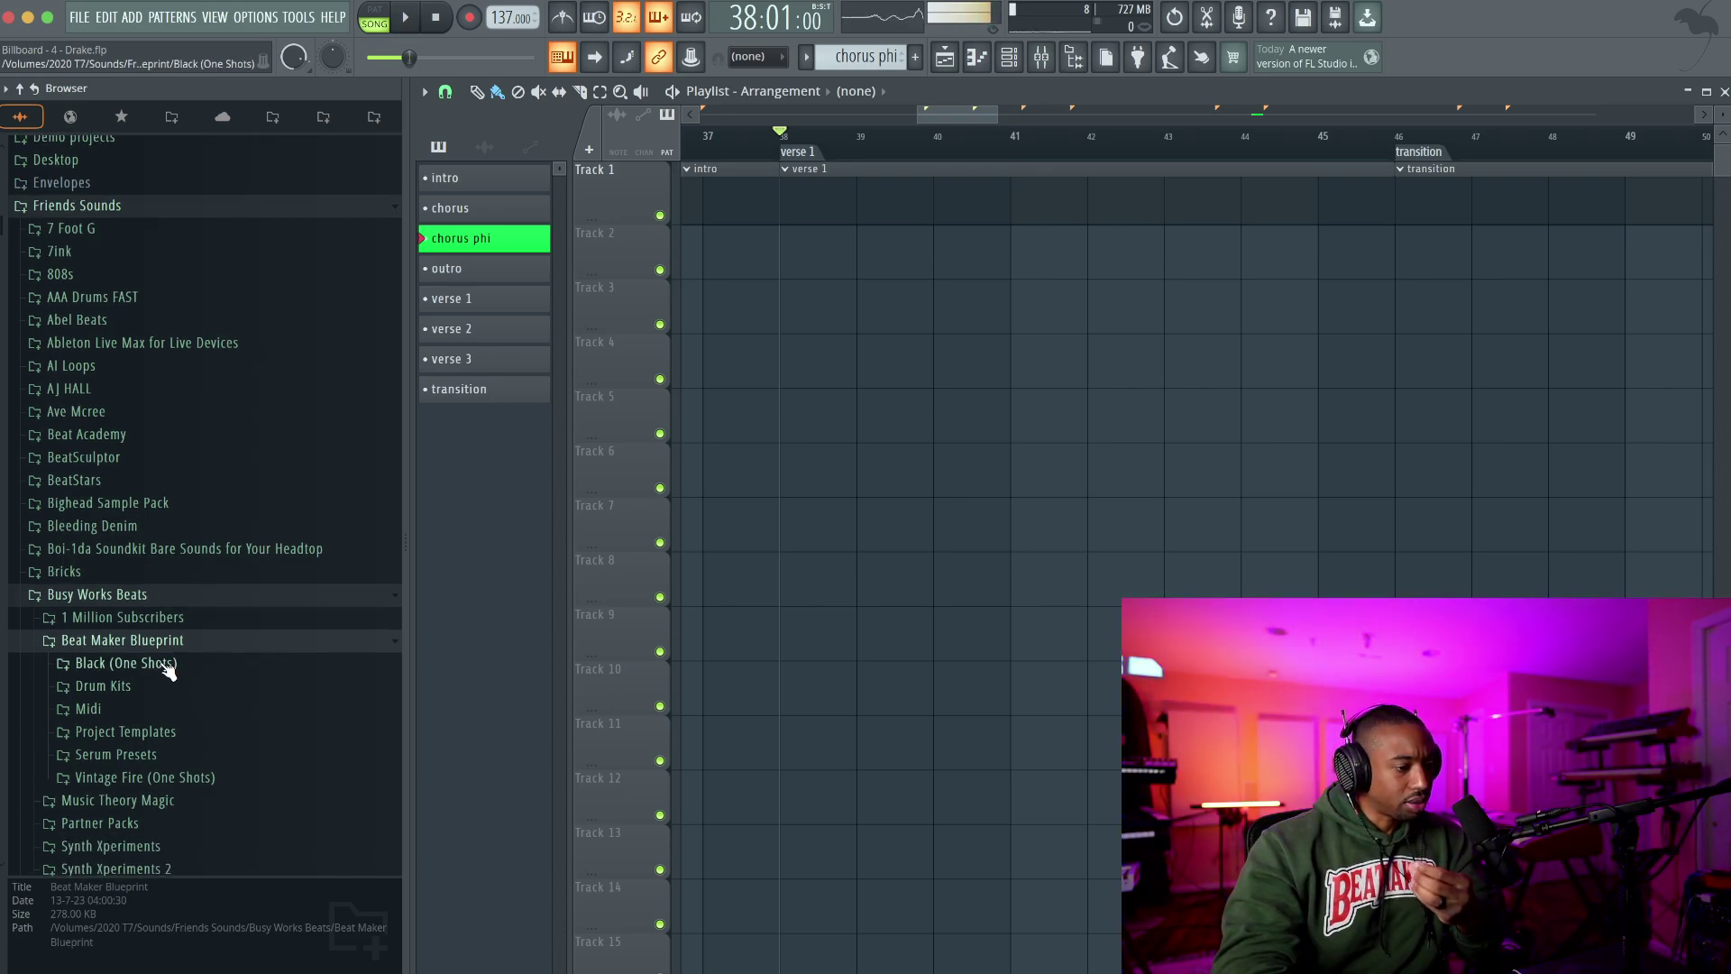
click(160, 734)
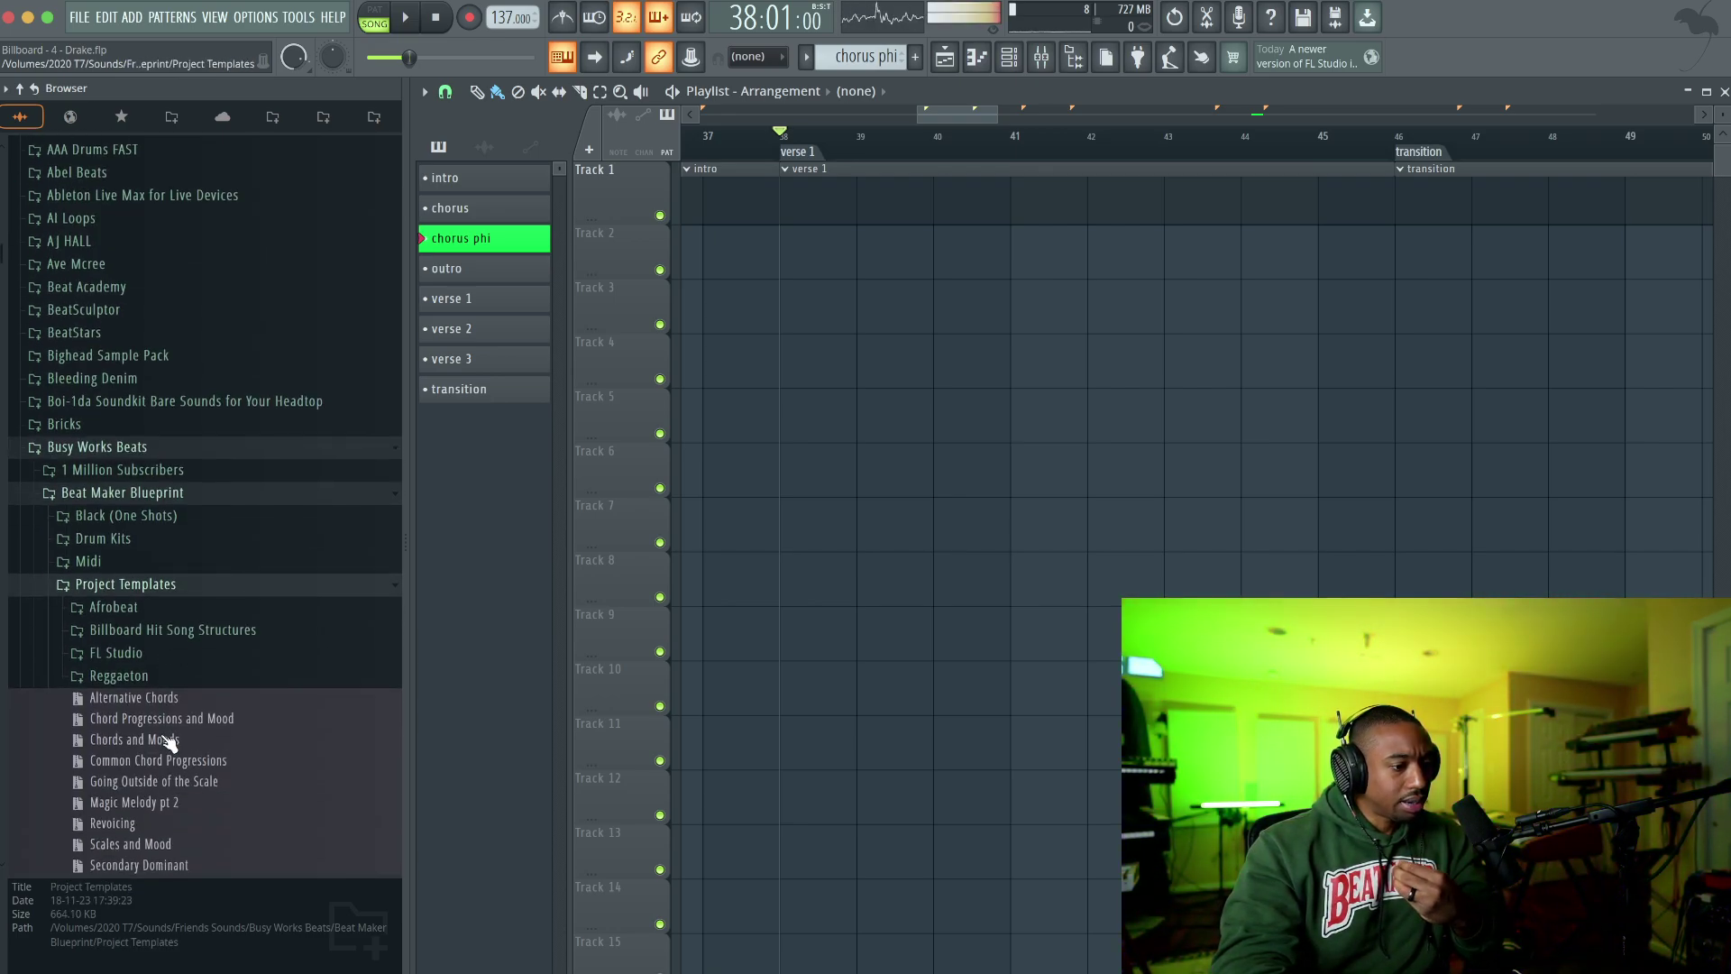
click(172, 629)
scroll(225, 681, down, 1)
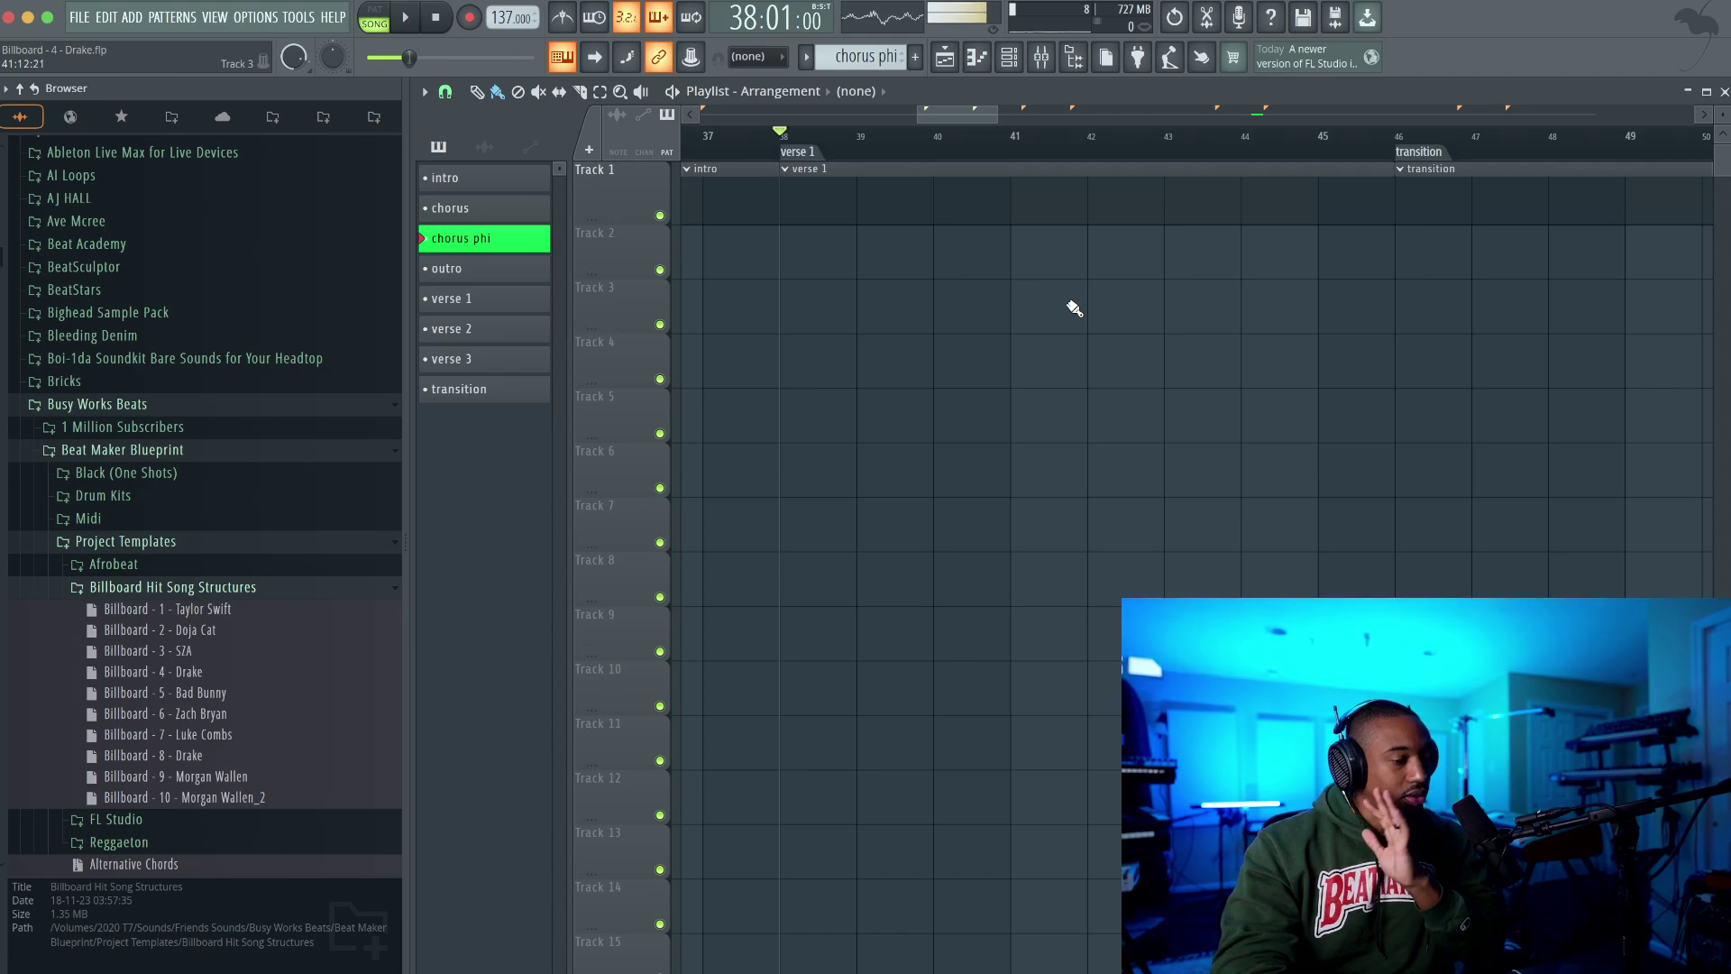
Step: Collapse the Billboard Hit Song Structures folder and hide the browser to widen the playlist
click(259, 599)
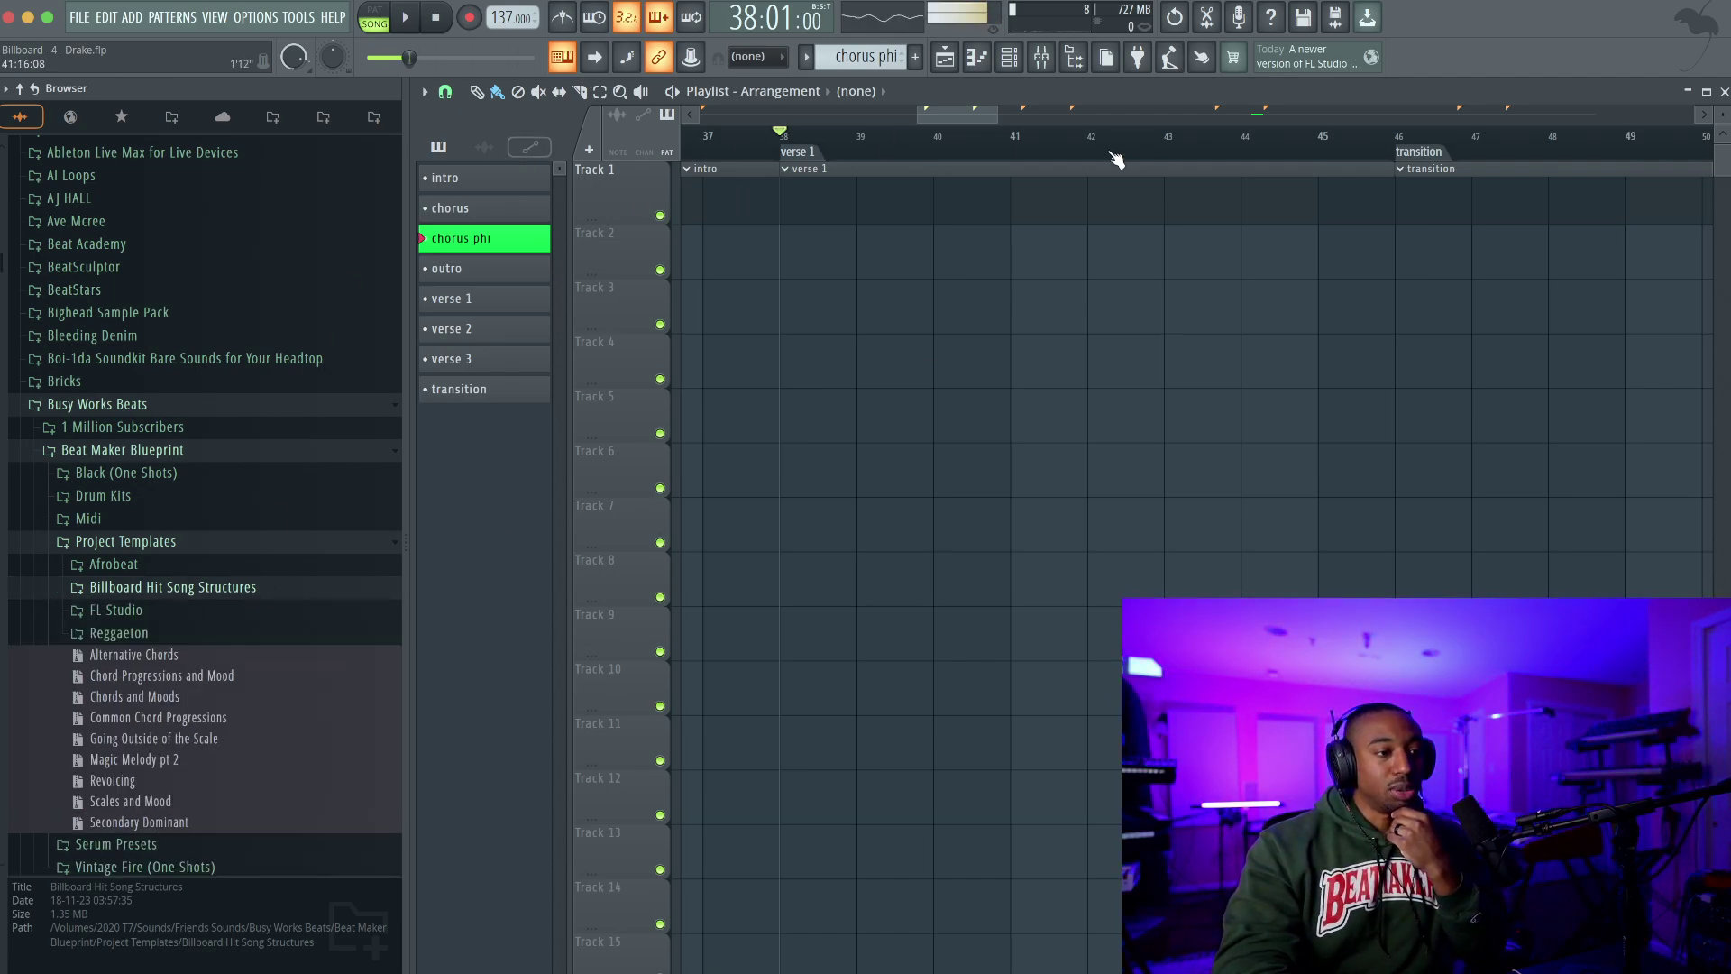
click(1075, 60)
click(1076, 60)
click(1075, 60)
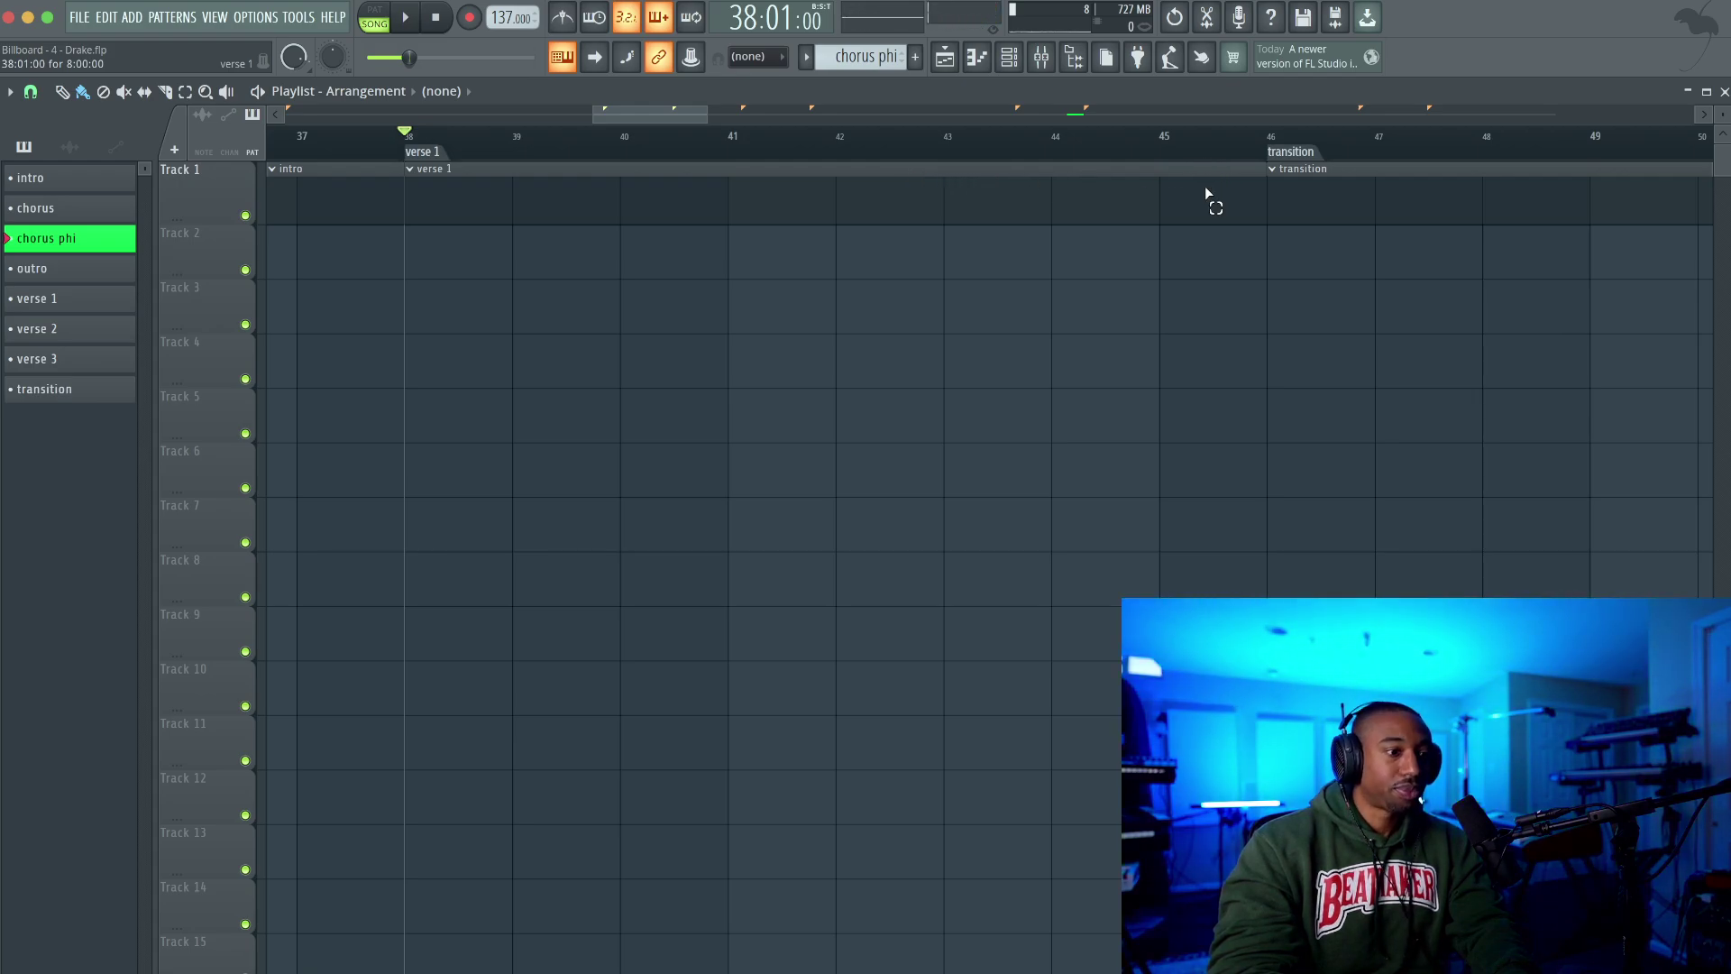
Step: Select the verse 1 clip on Track 1, spanning bars 38 to 46
drag(1203, 164, 457, 198)
scroll(480, 234, down, 1)
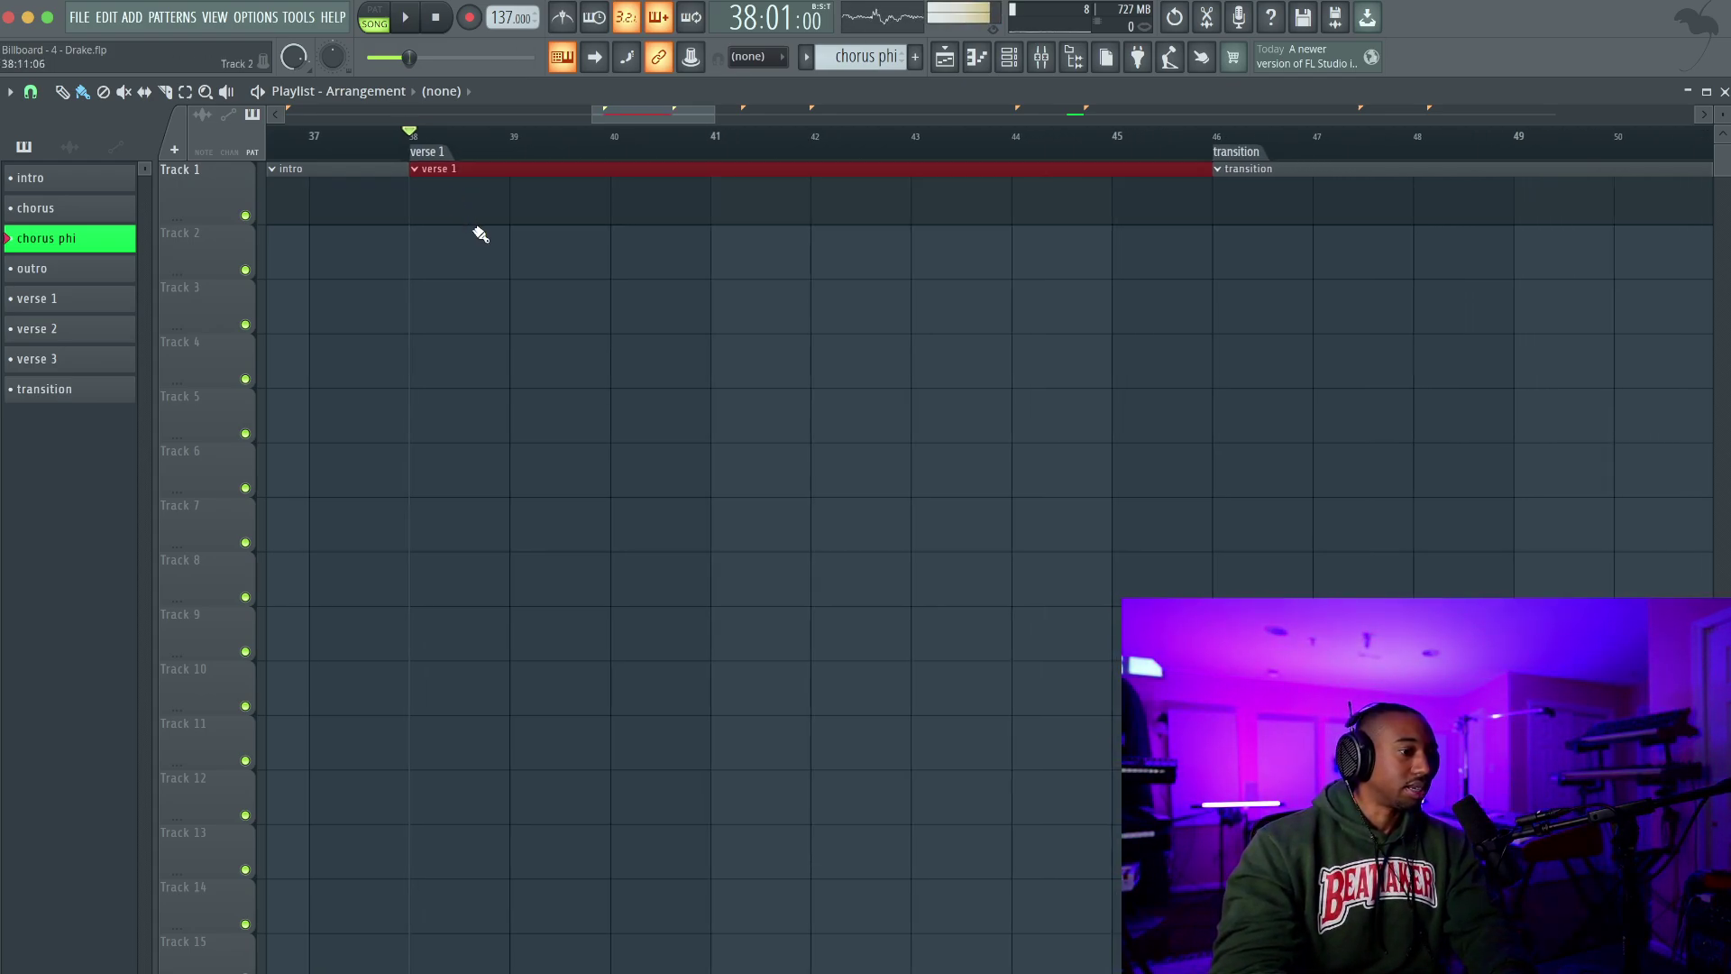
scroll(481, 235, down, 2)
scroll(480, 234, down, 1)
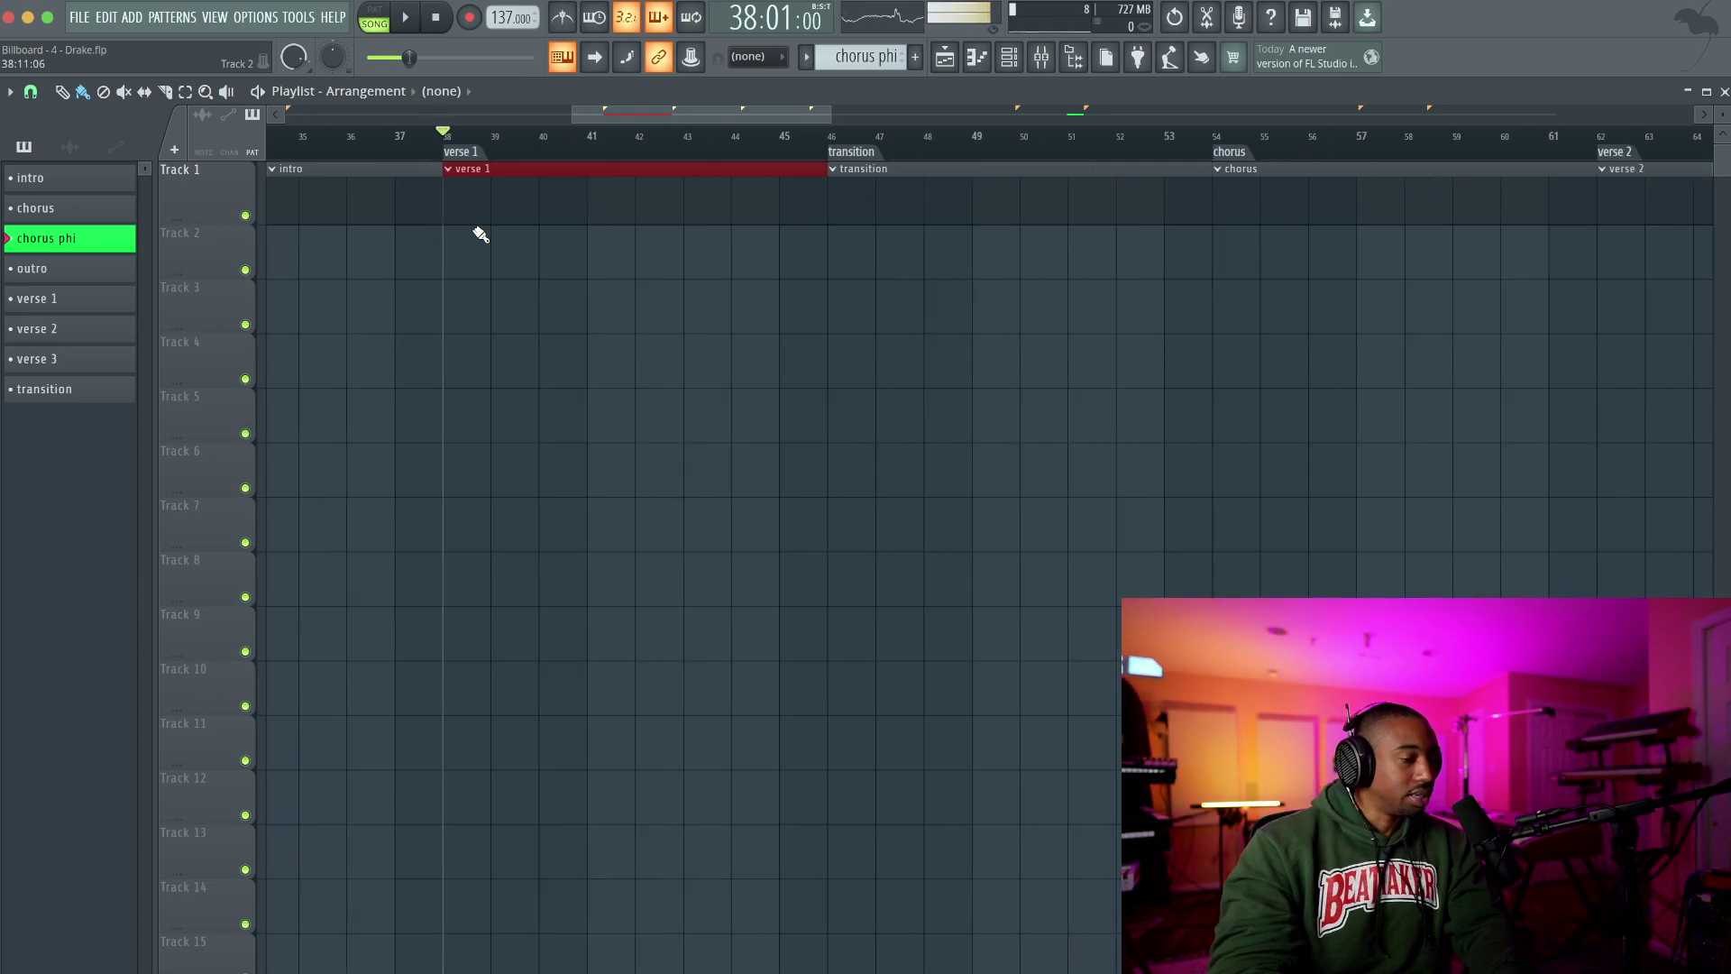
Step: Select the transition clip on Track 1 and add the neighbouring verse 1 clip to the selection
scroll(539, 254, right, 4)
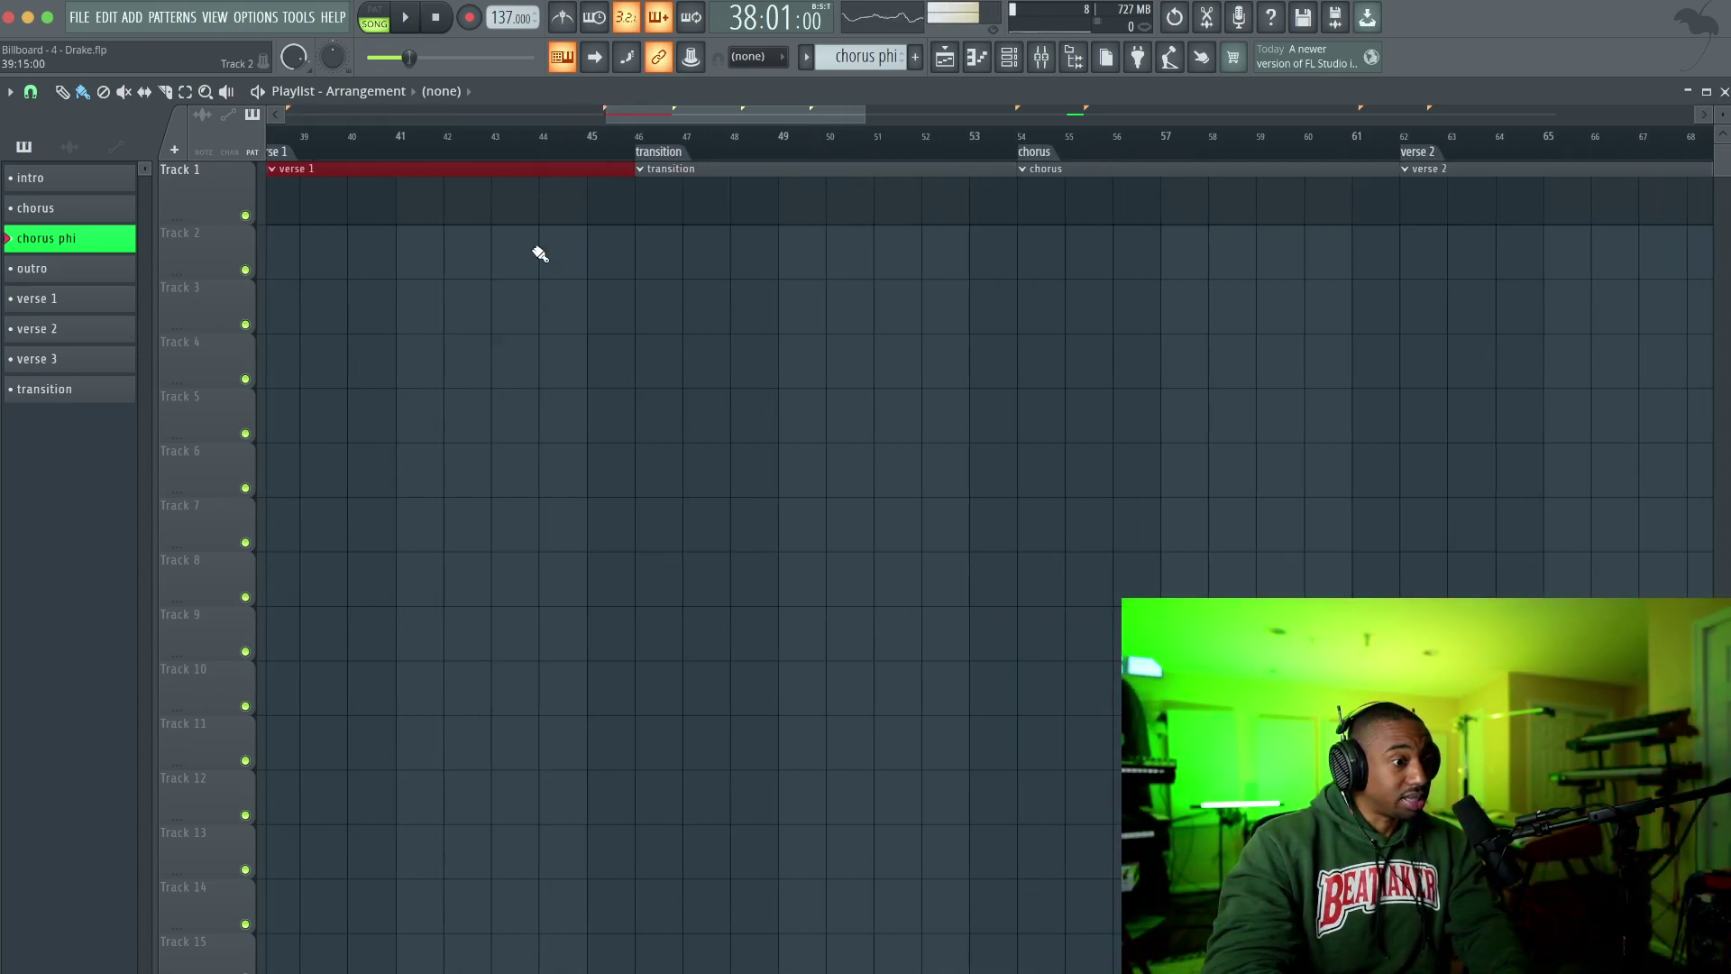
scroll(536, 255, down, 1)
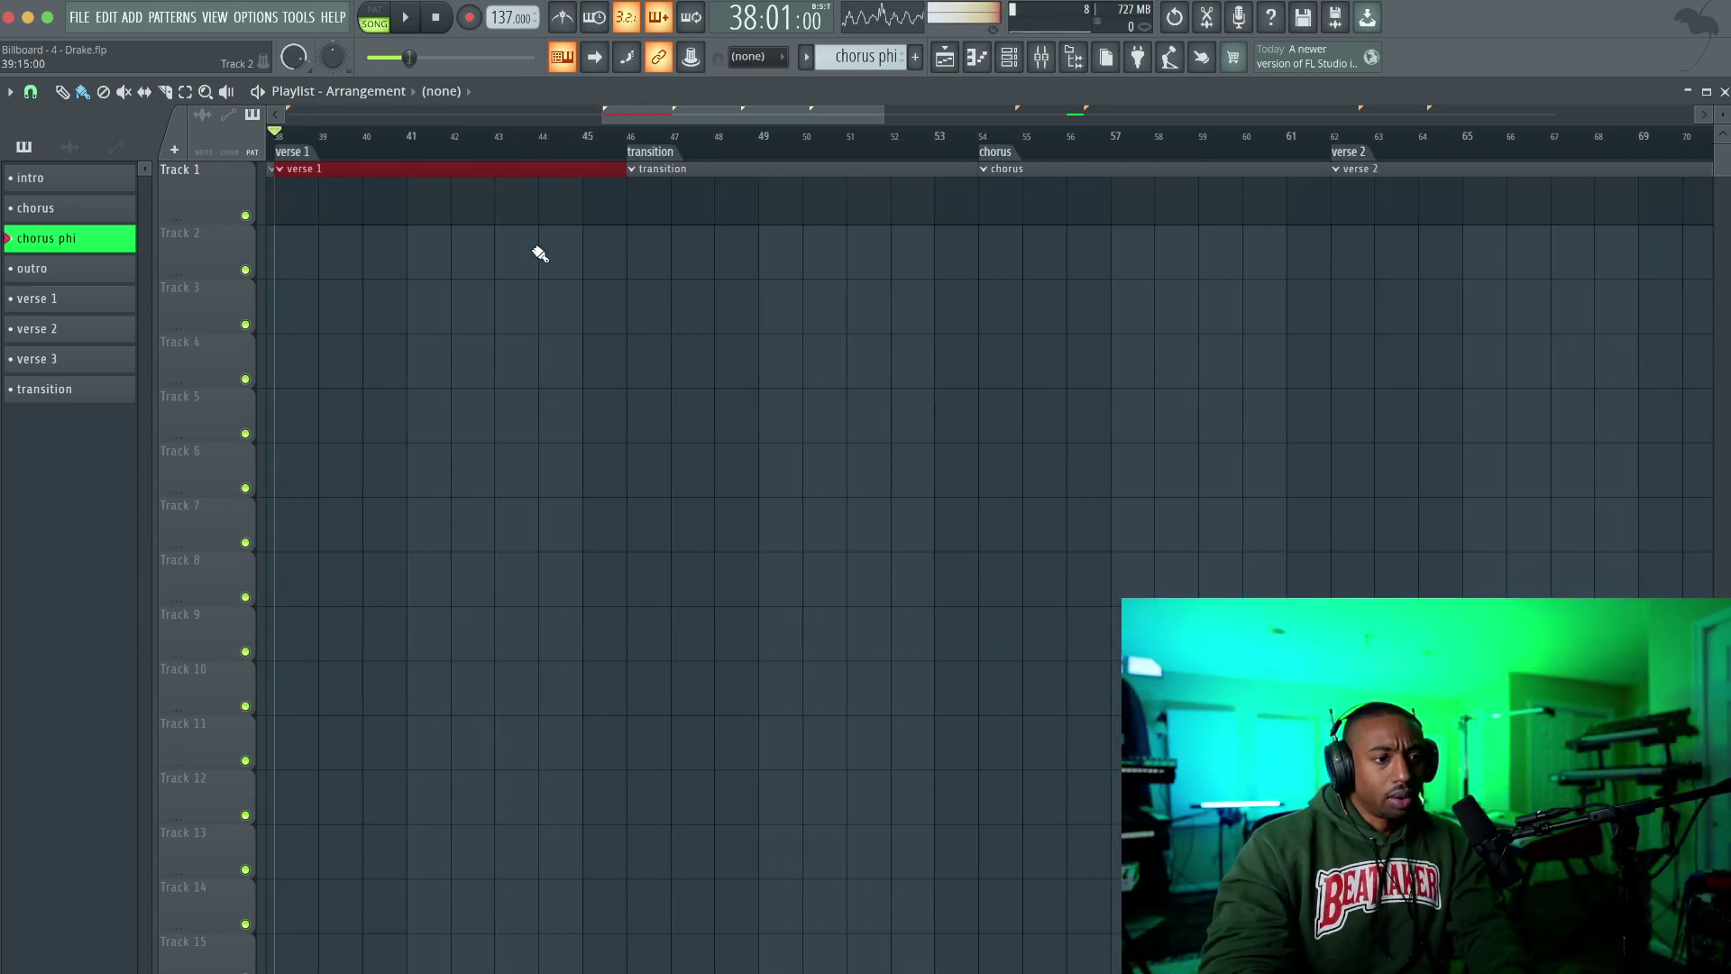
double_click(660, 197)
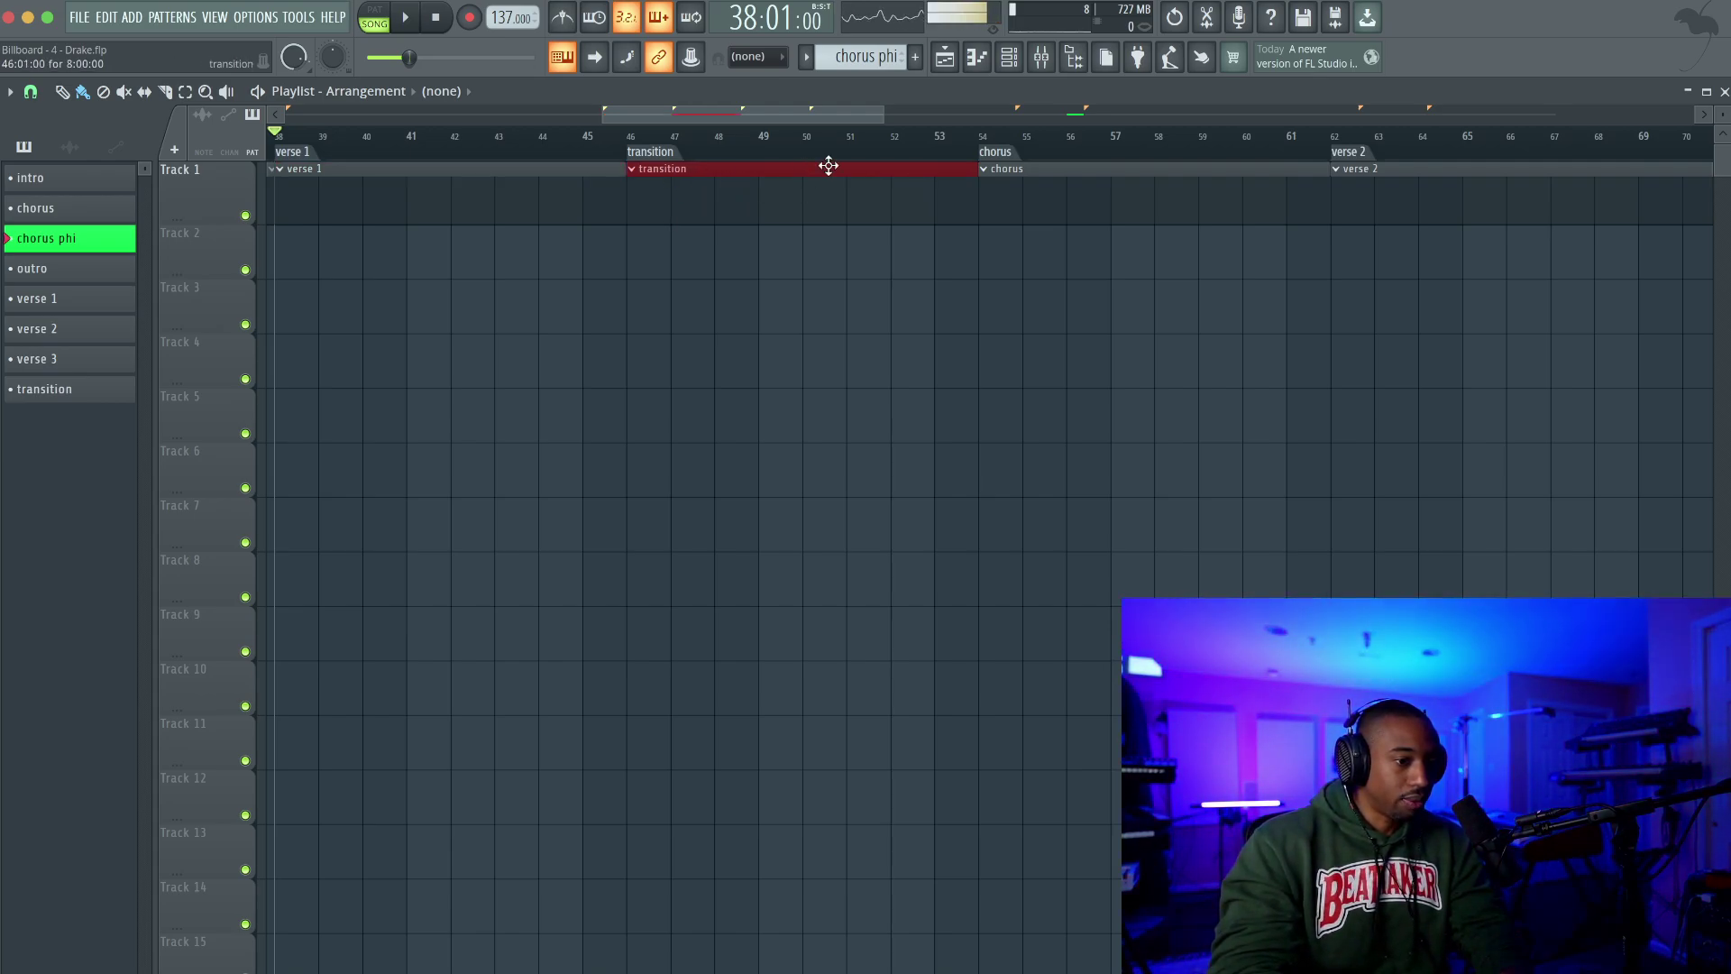
drag(953, 185, 643, 196)
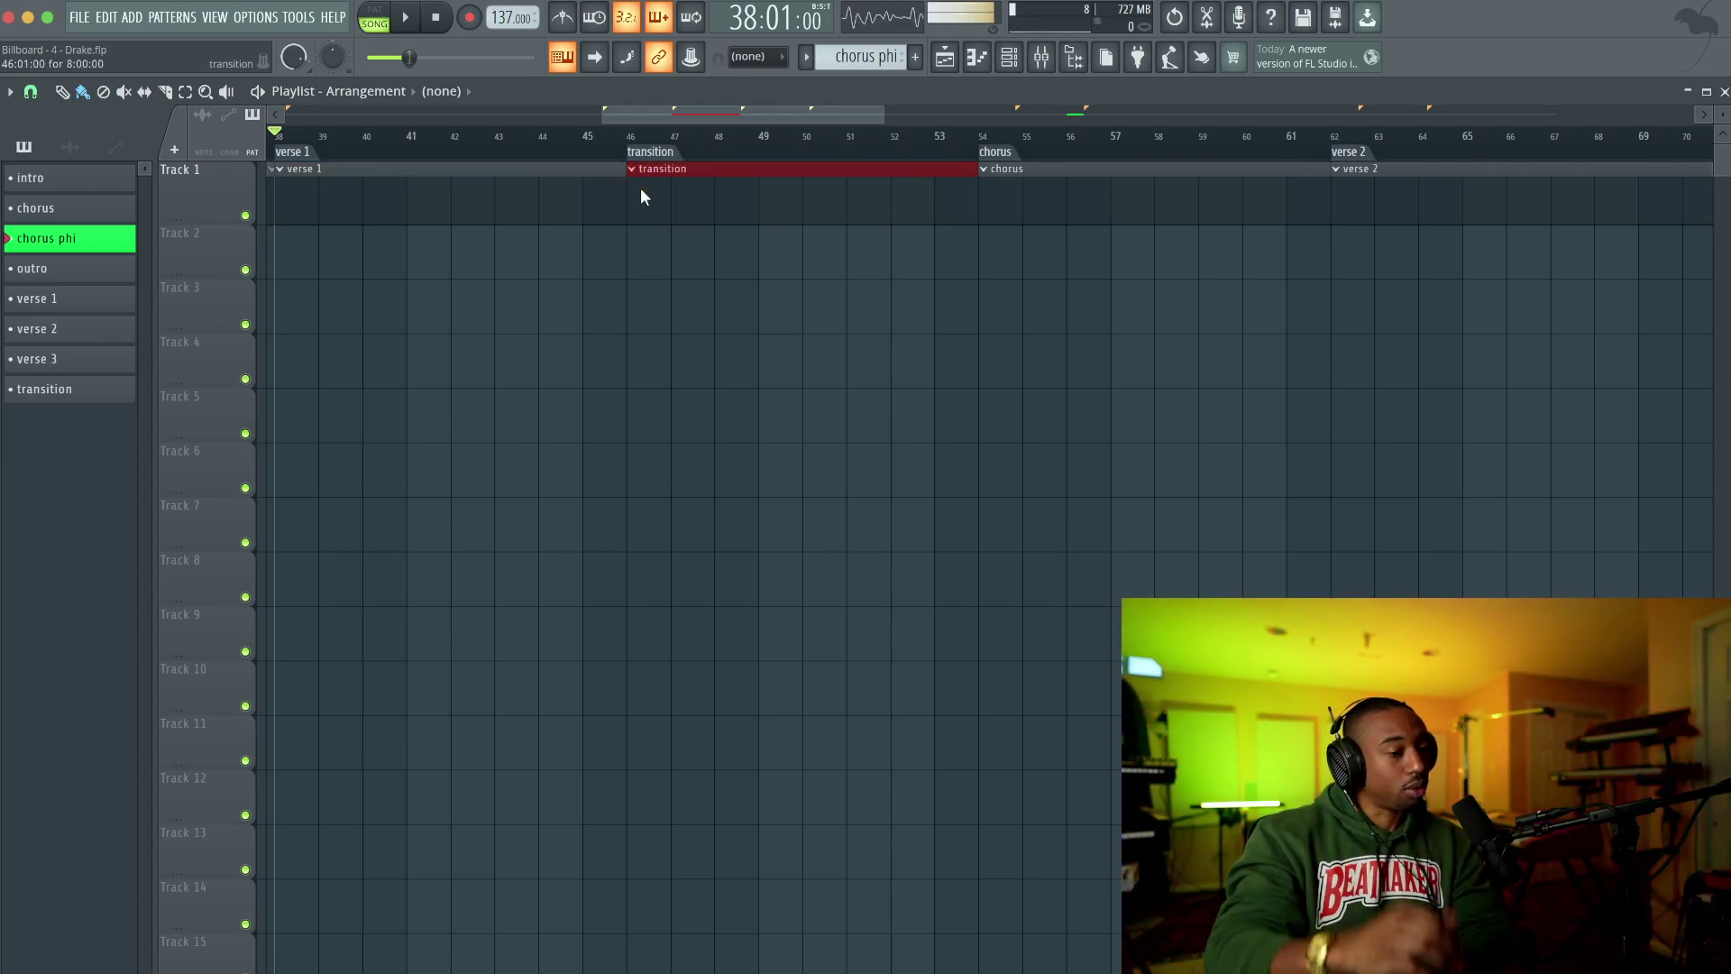
drag(541, 212, 686, 212)
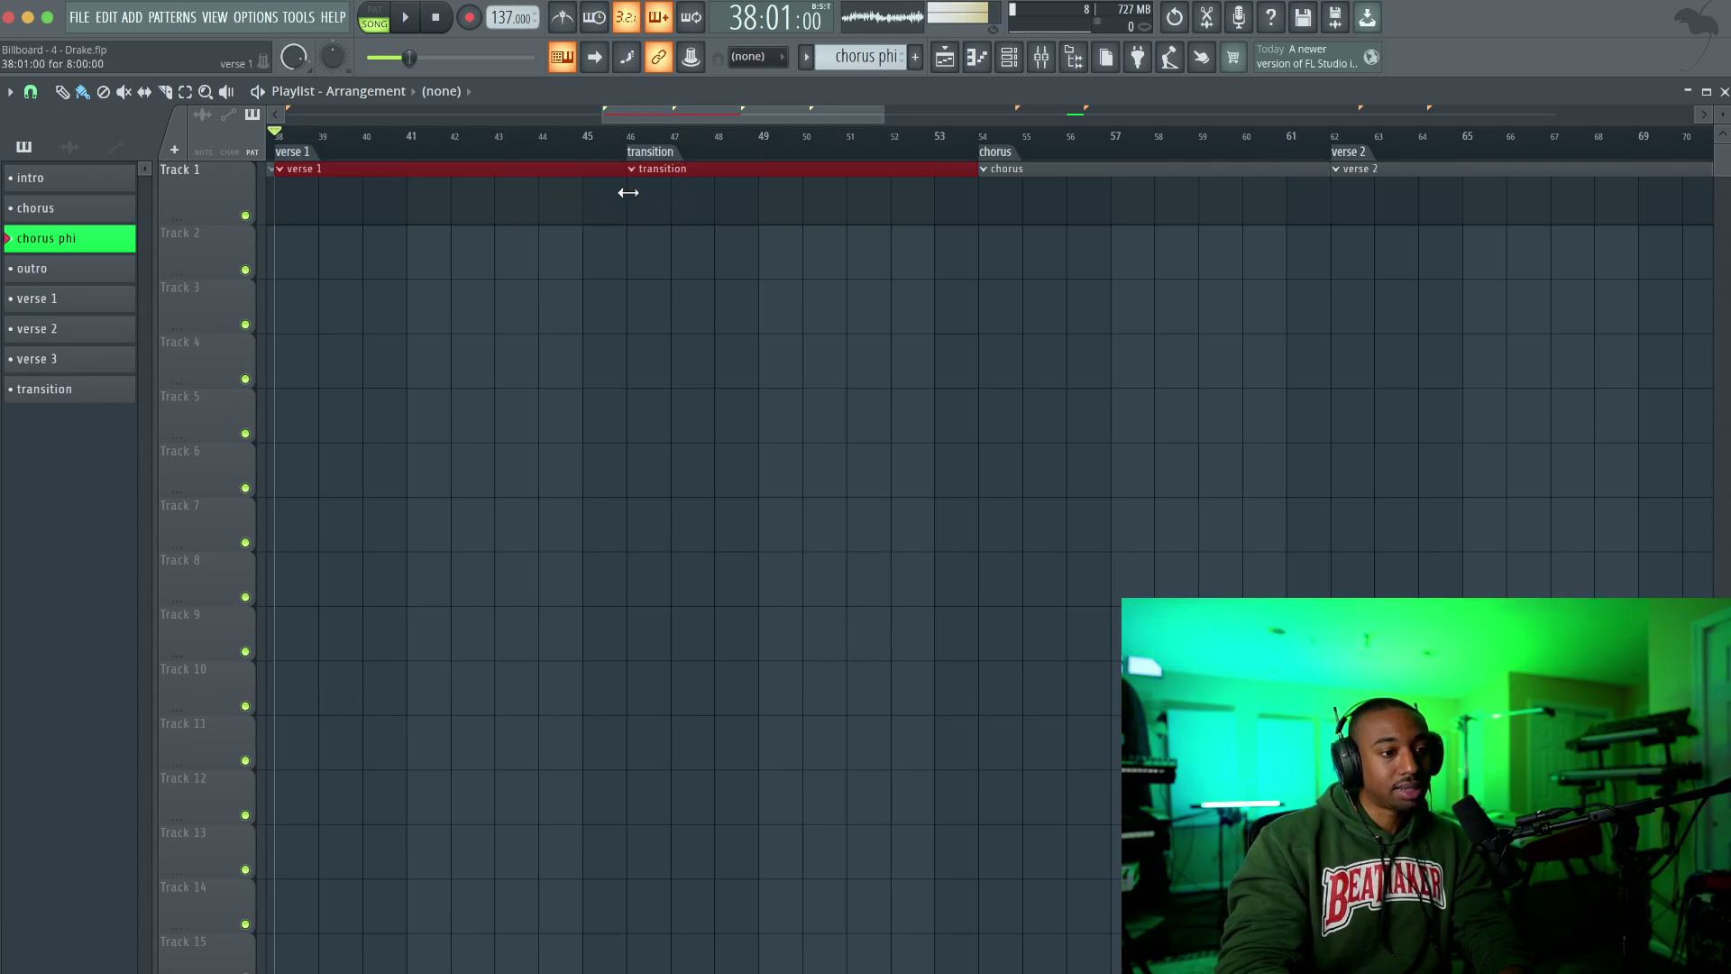
drag(549, 193, 511, 202)
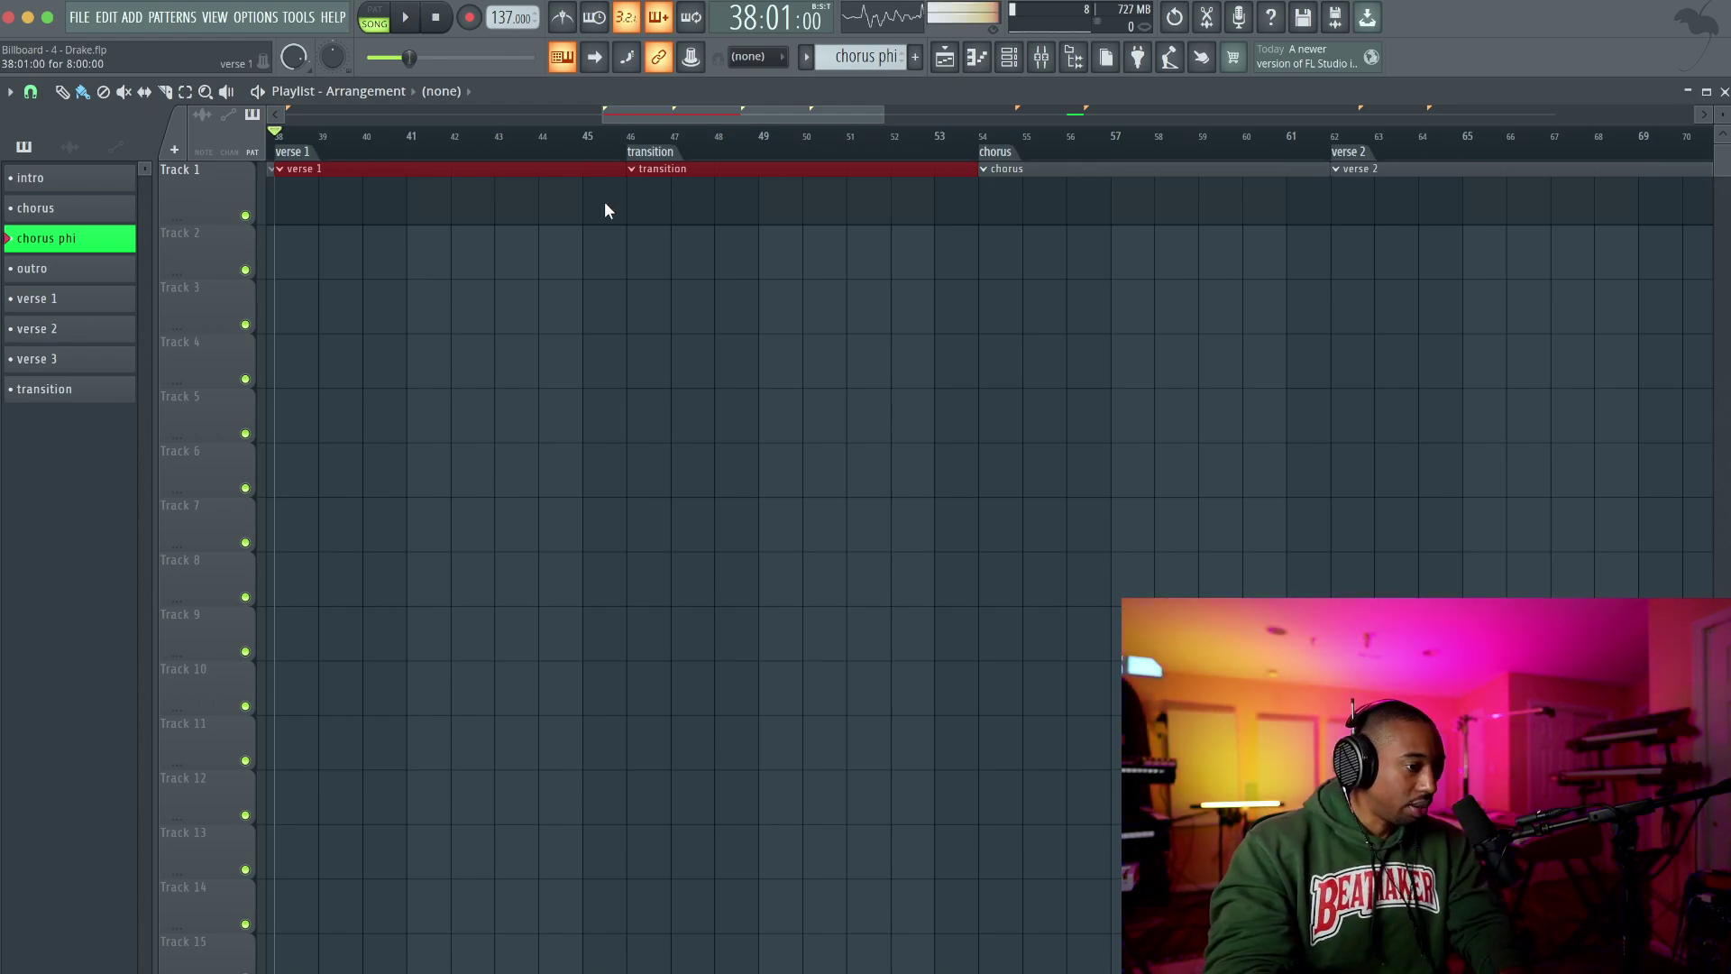
Step: Place the playhead at bar 54, the start of the first chorus, and review the sections around it
scroll(781, 178, down, 4)
scroll(782, 180, down, 1)
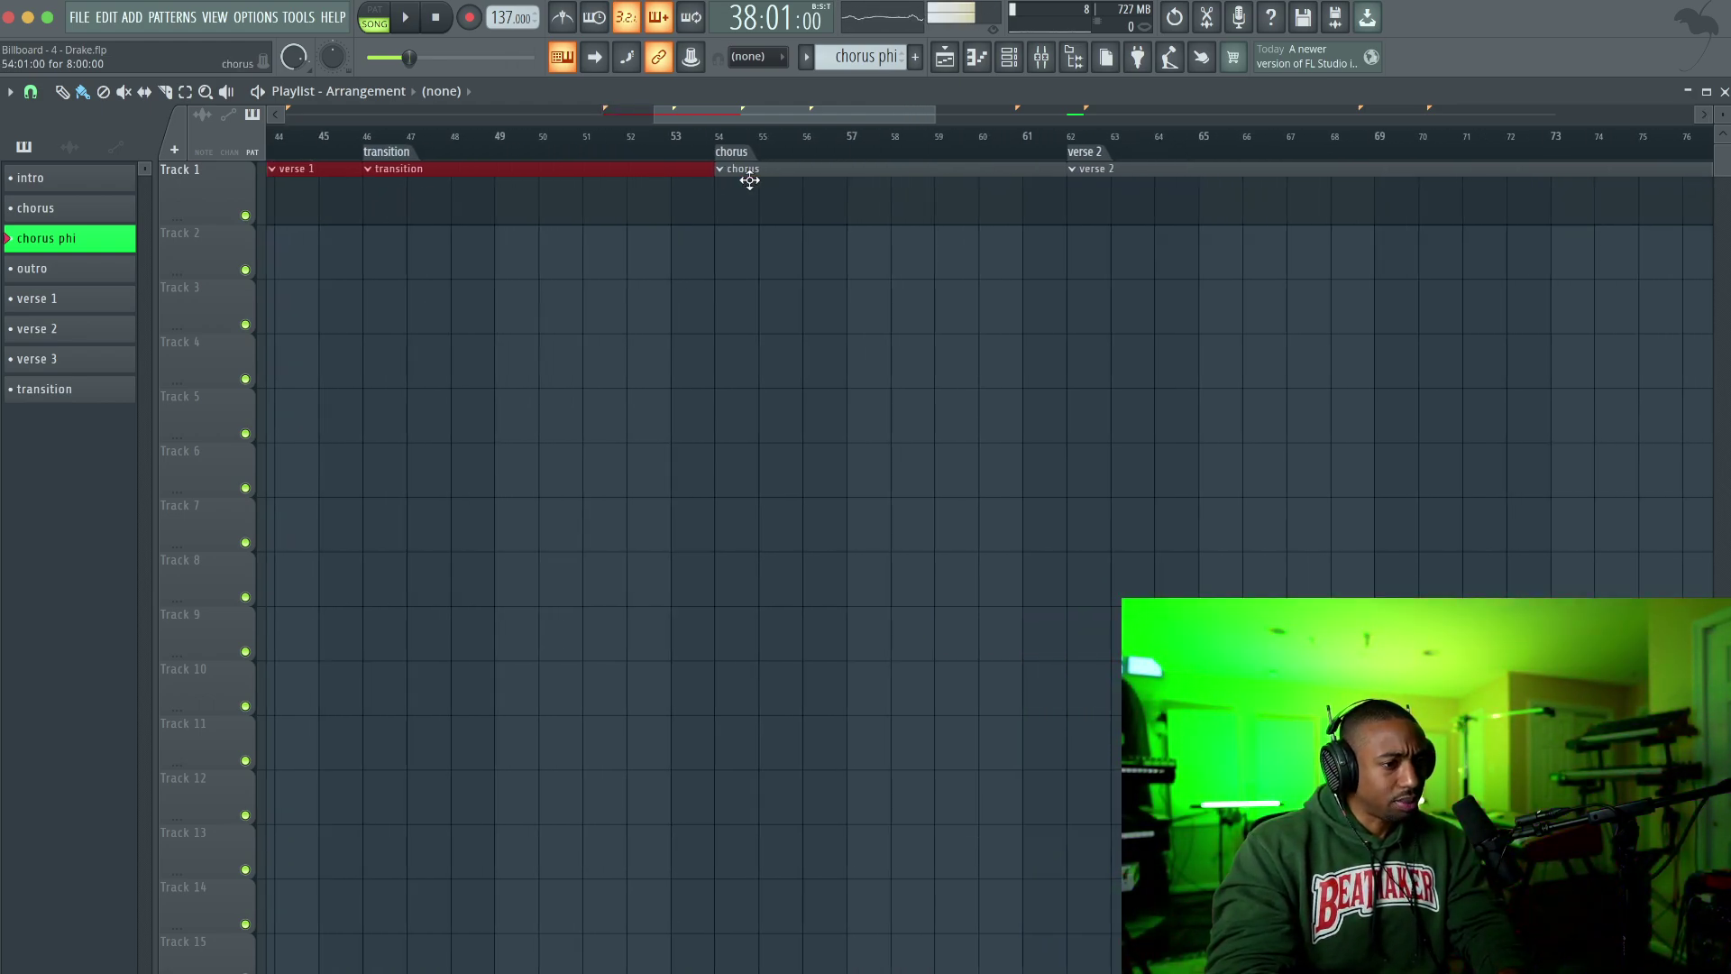
click(714, 141)
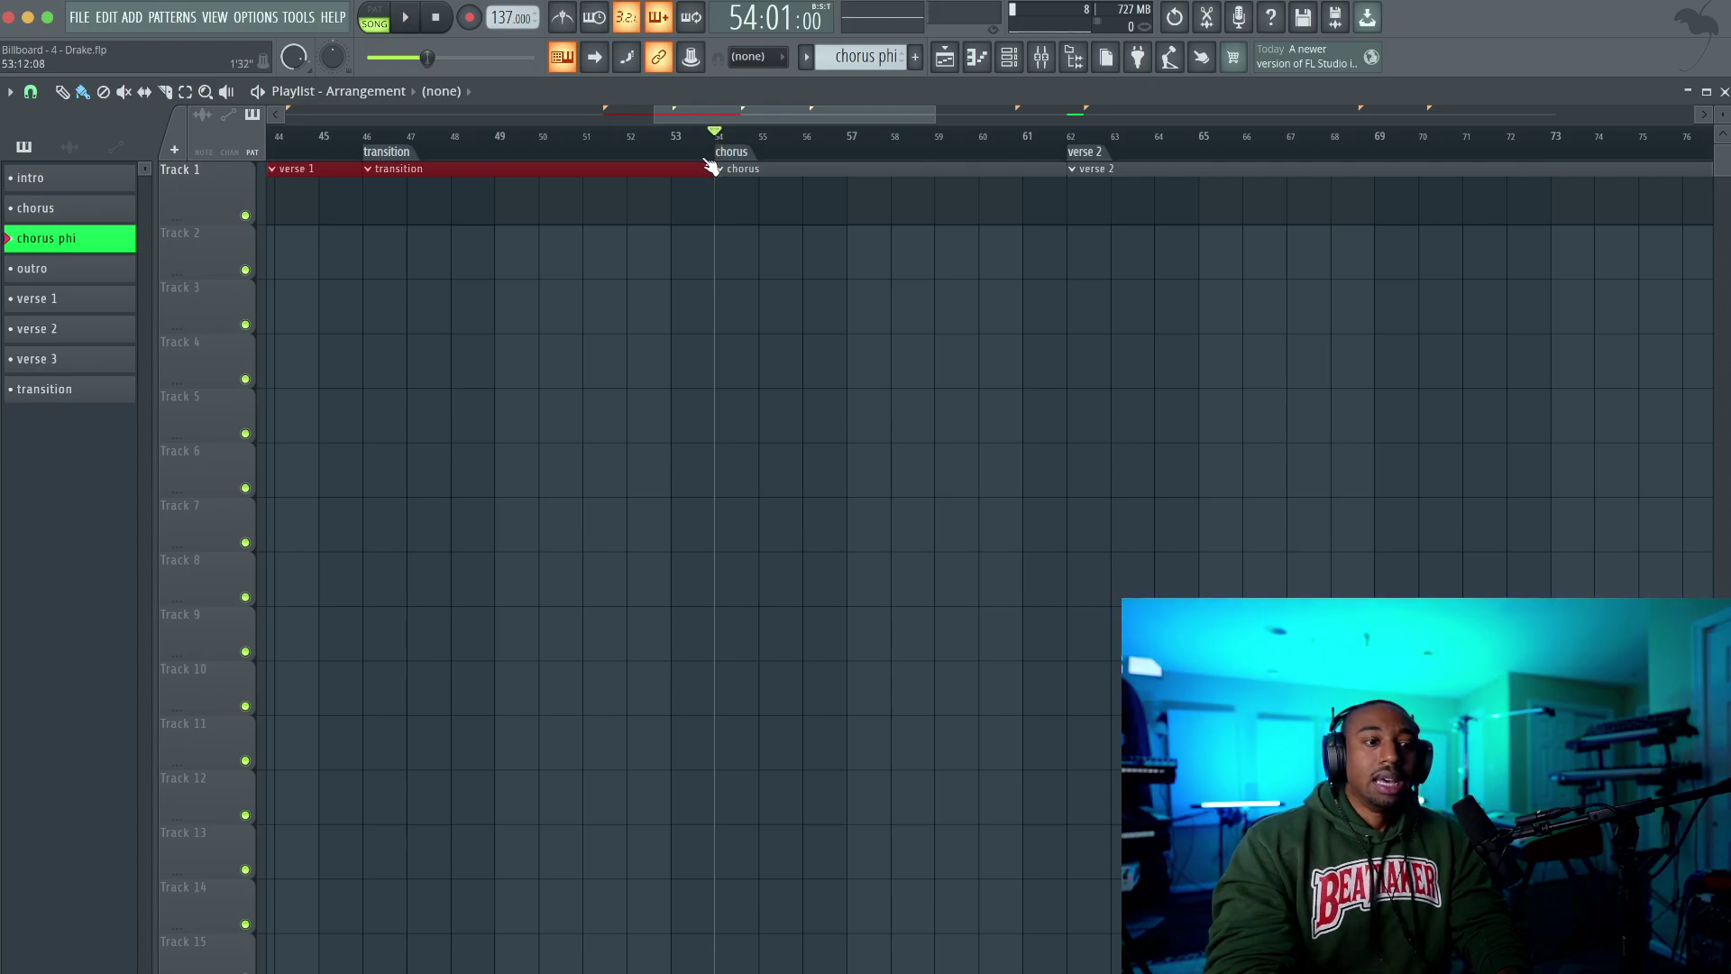
scroll(705, 162, down, 2)
scroll(703, 153, down, 5)
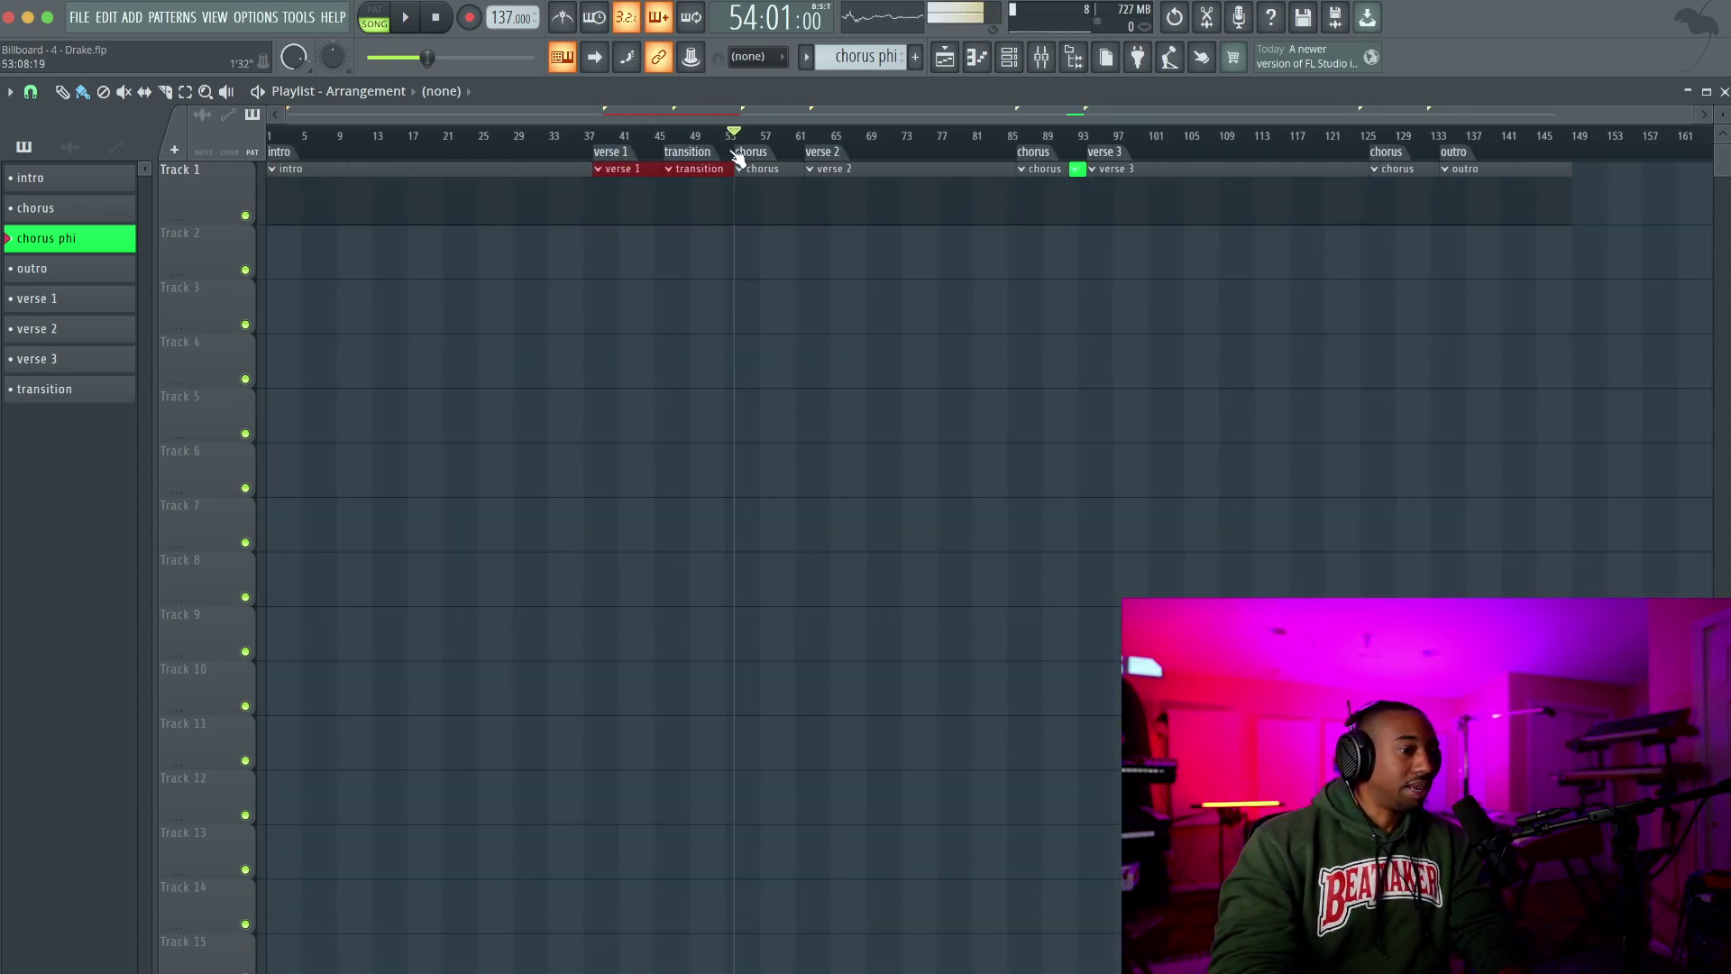
scroll(739, 159, up, 6)
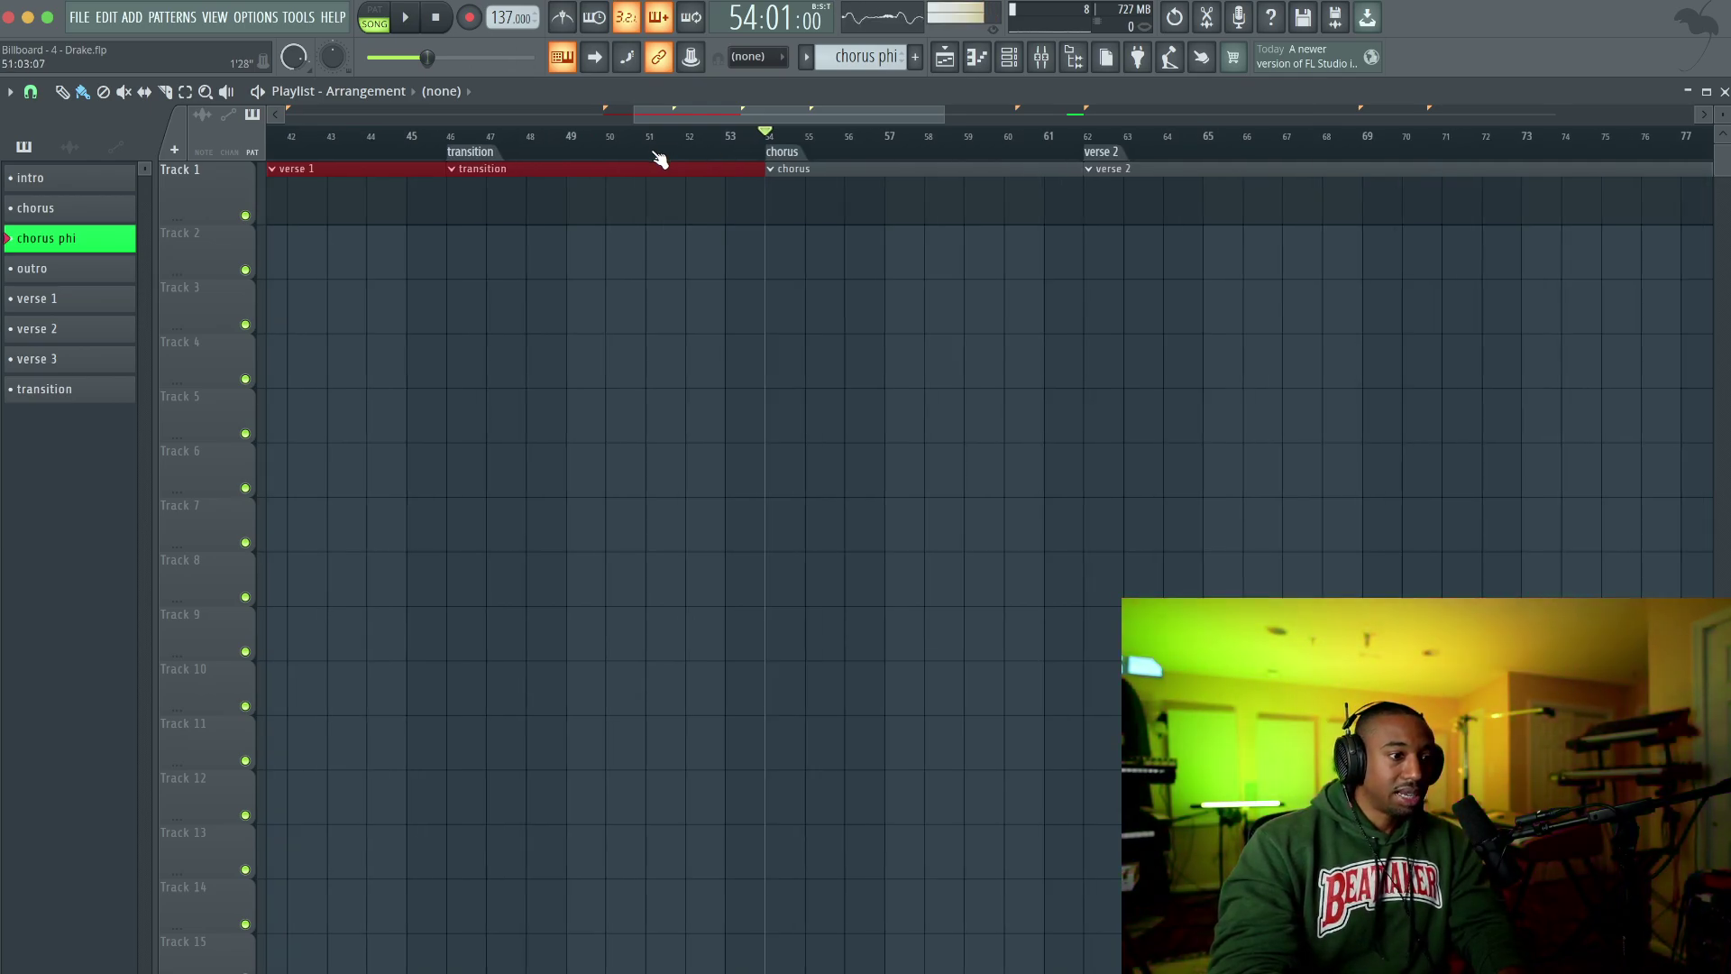
scroll(659, 158, down, 3)
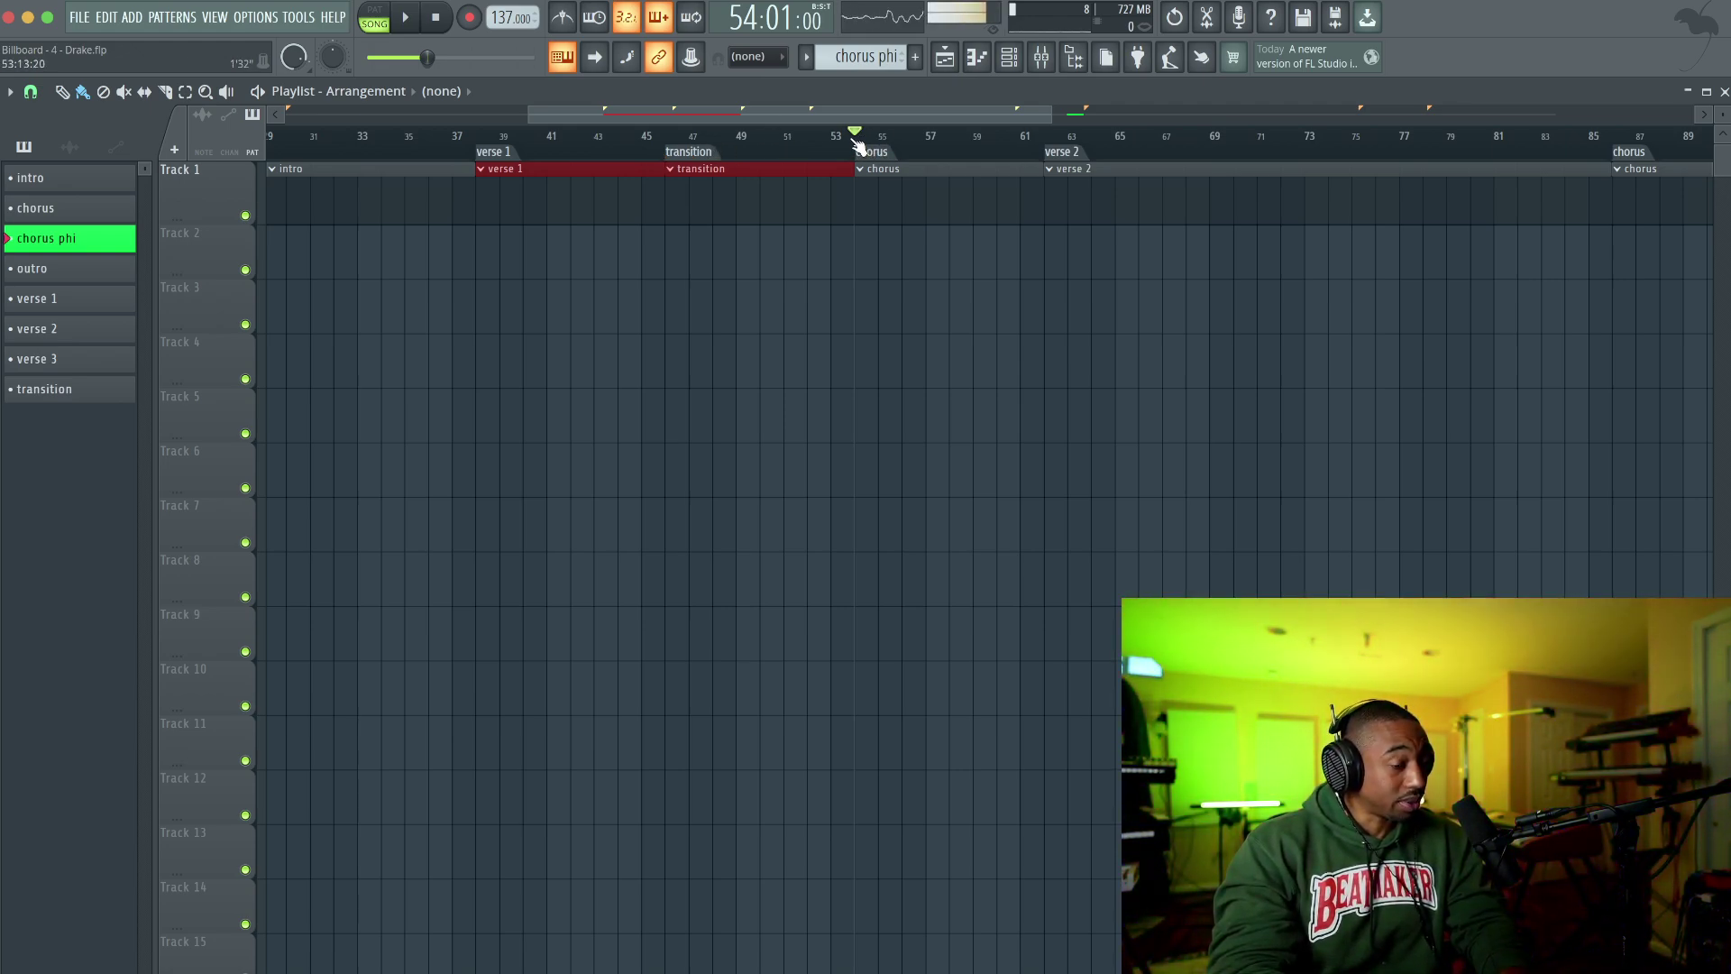
Step: Place the playhead at bar 41 within verse 1 and select the verse 1 and transition clips together on Track 1
click(674, 135)
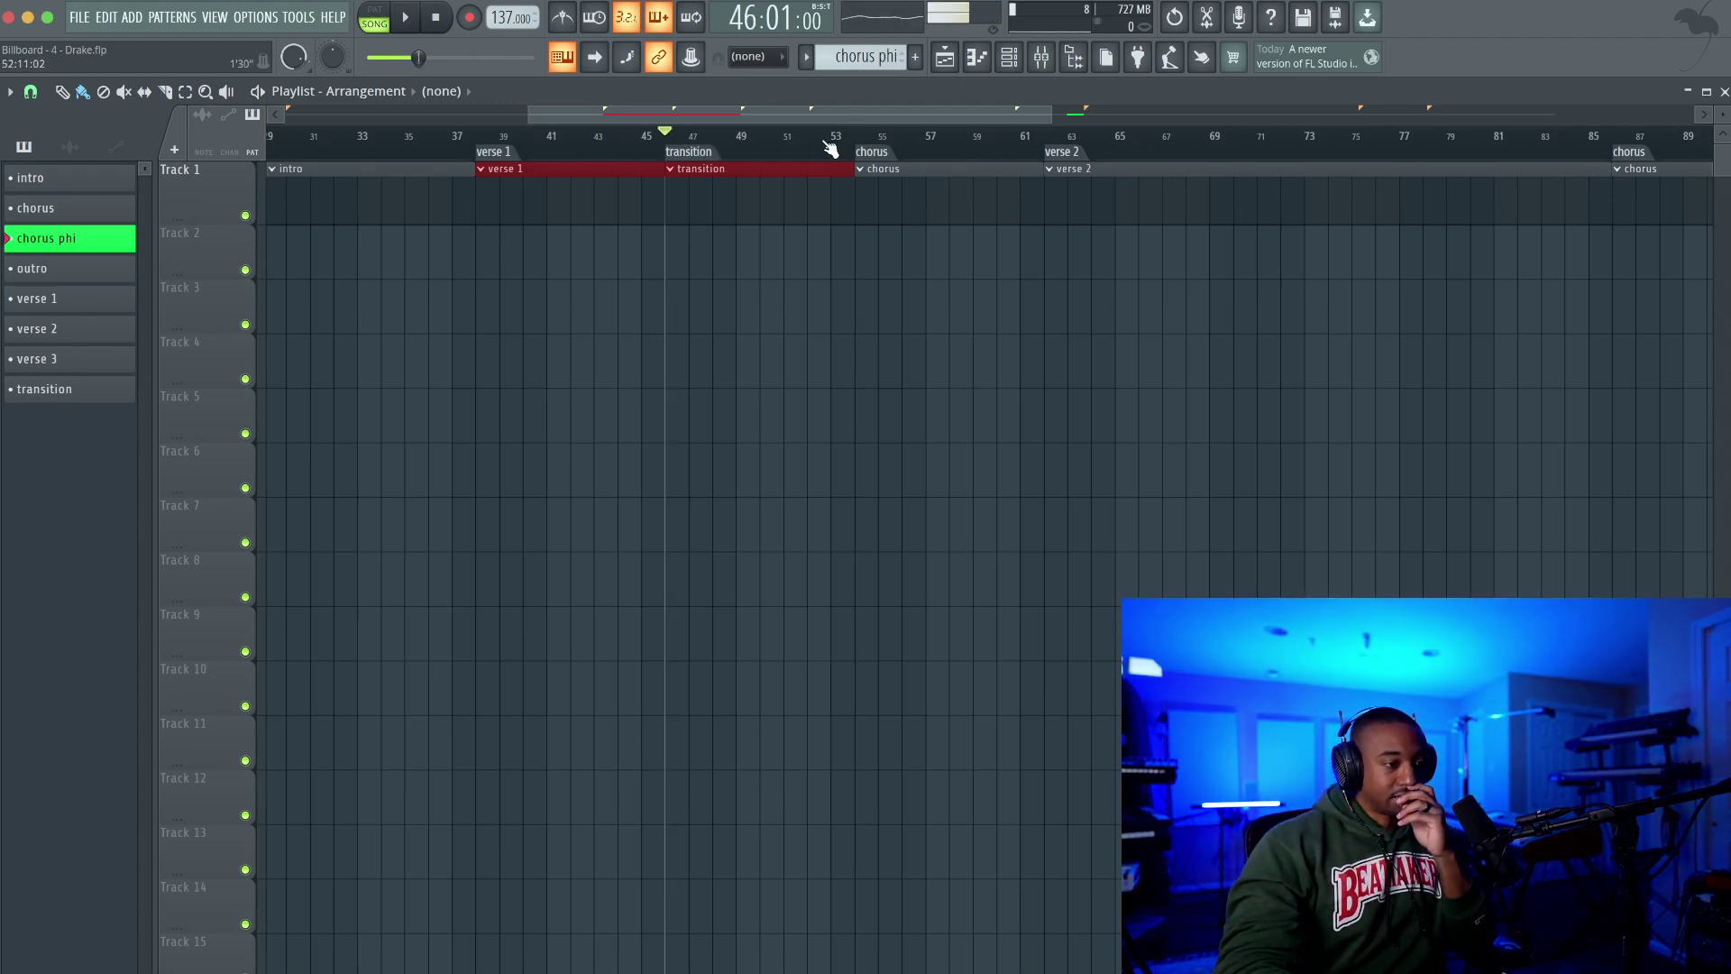
drag(502, 135, 545, 142)
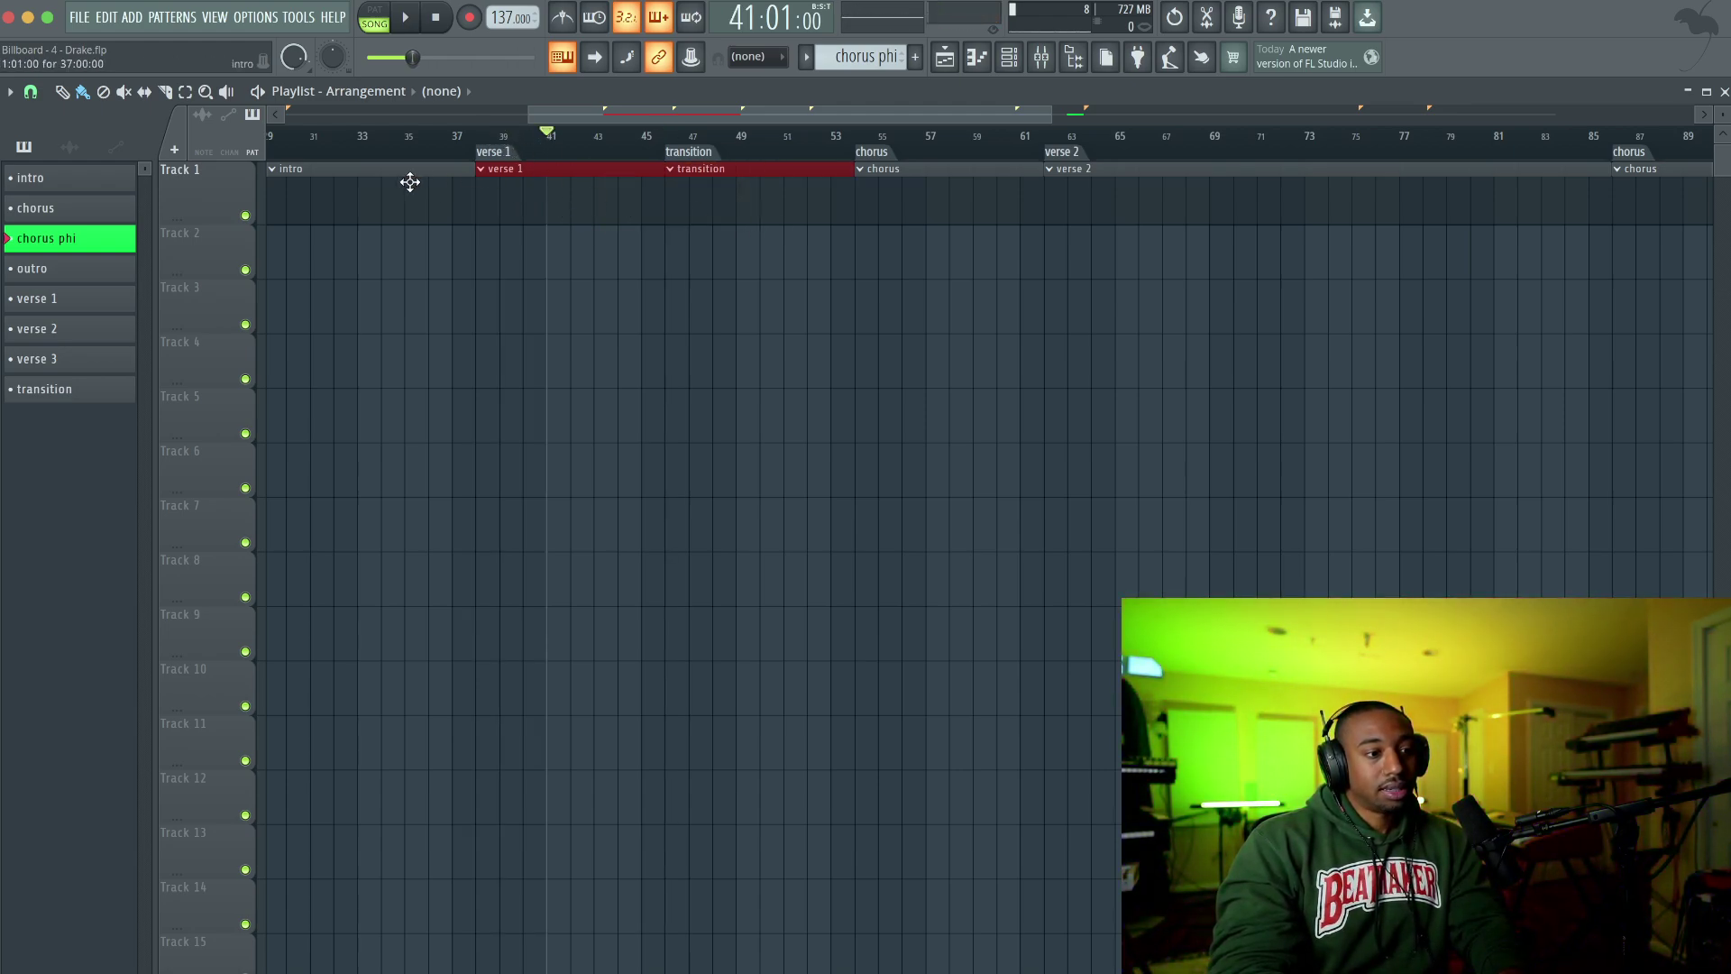
click(410, 183)
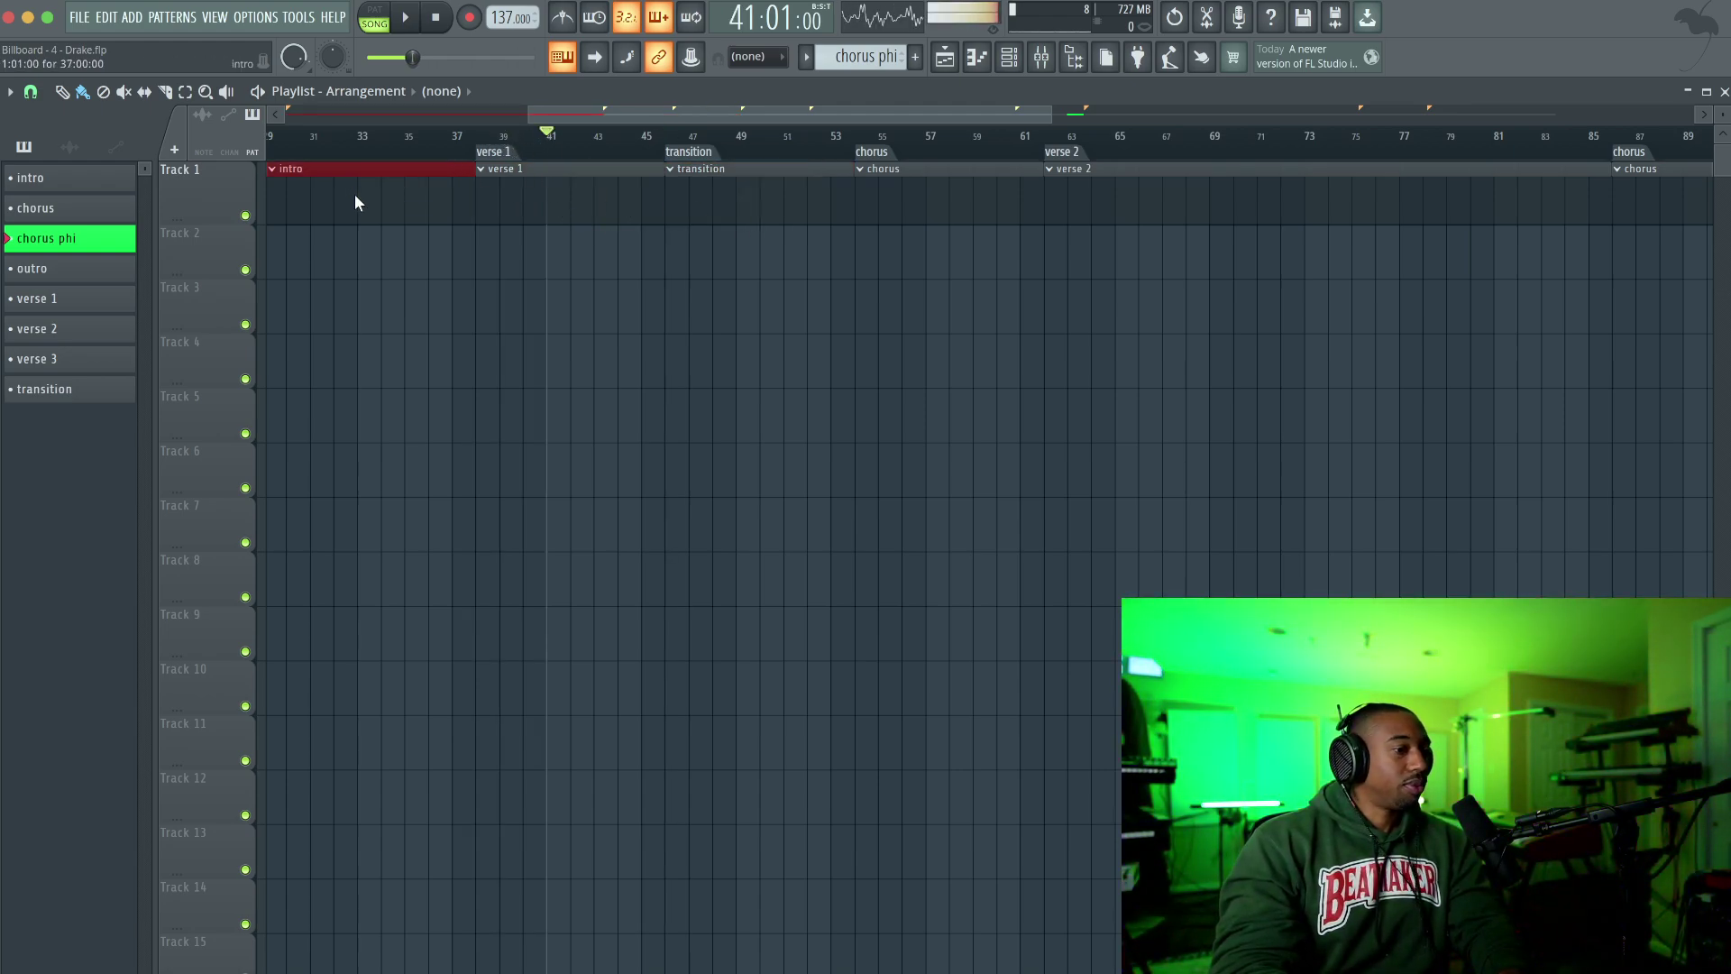
drag(582, 164, 681, 214)
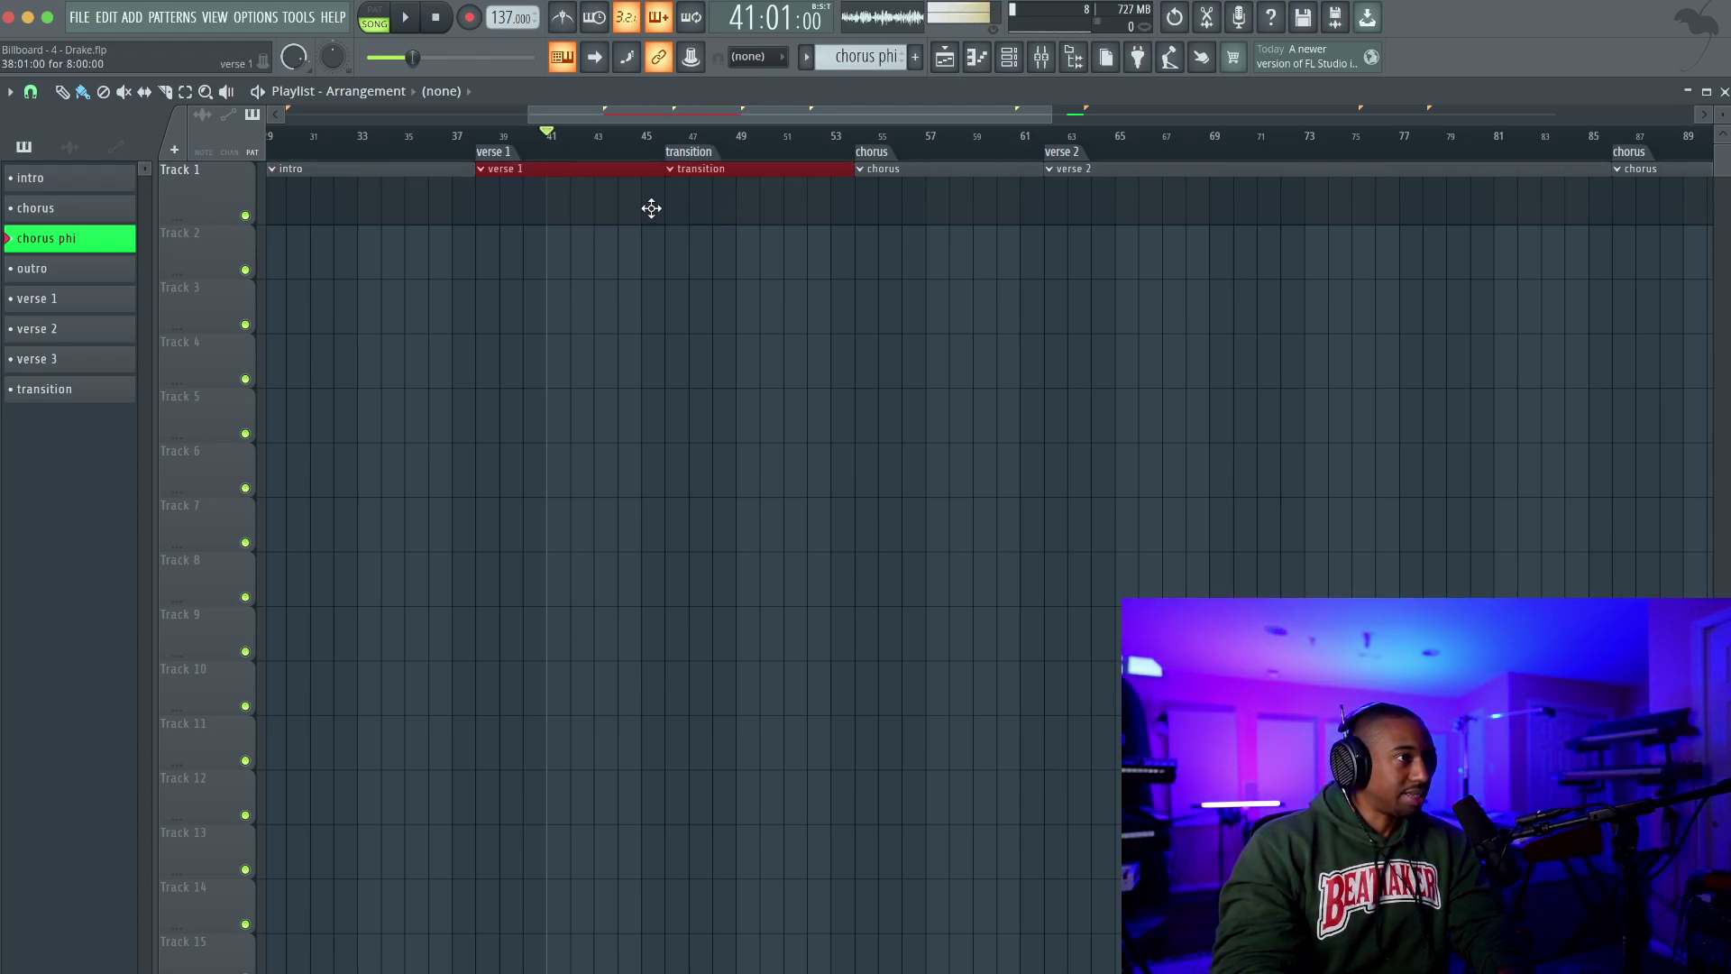
Step: Select the first chorus clip on Track 1, spanning bars 54 to 62
scroll(651, 208, right, 10)
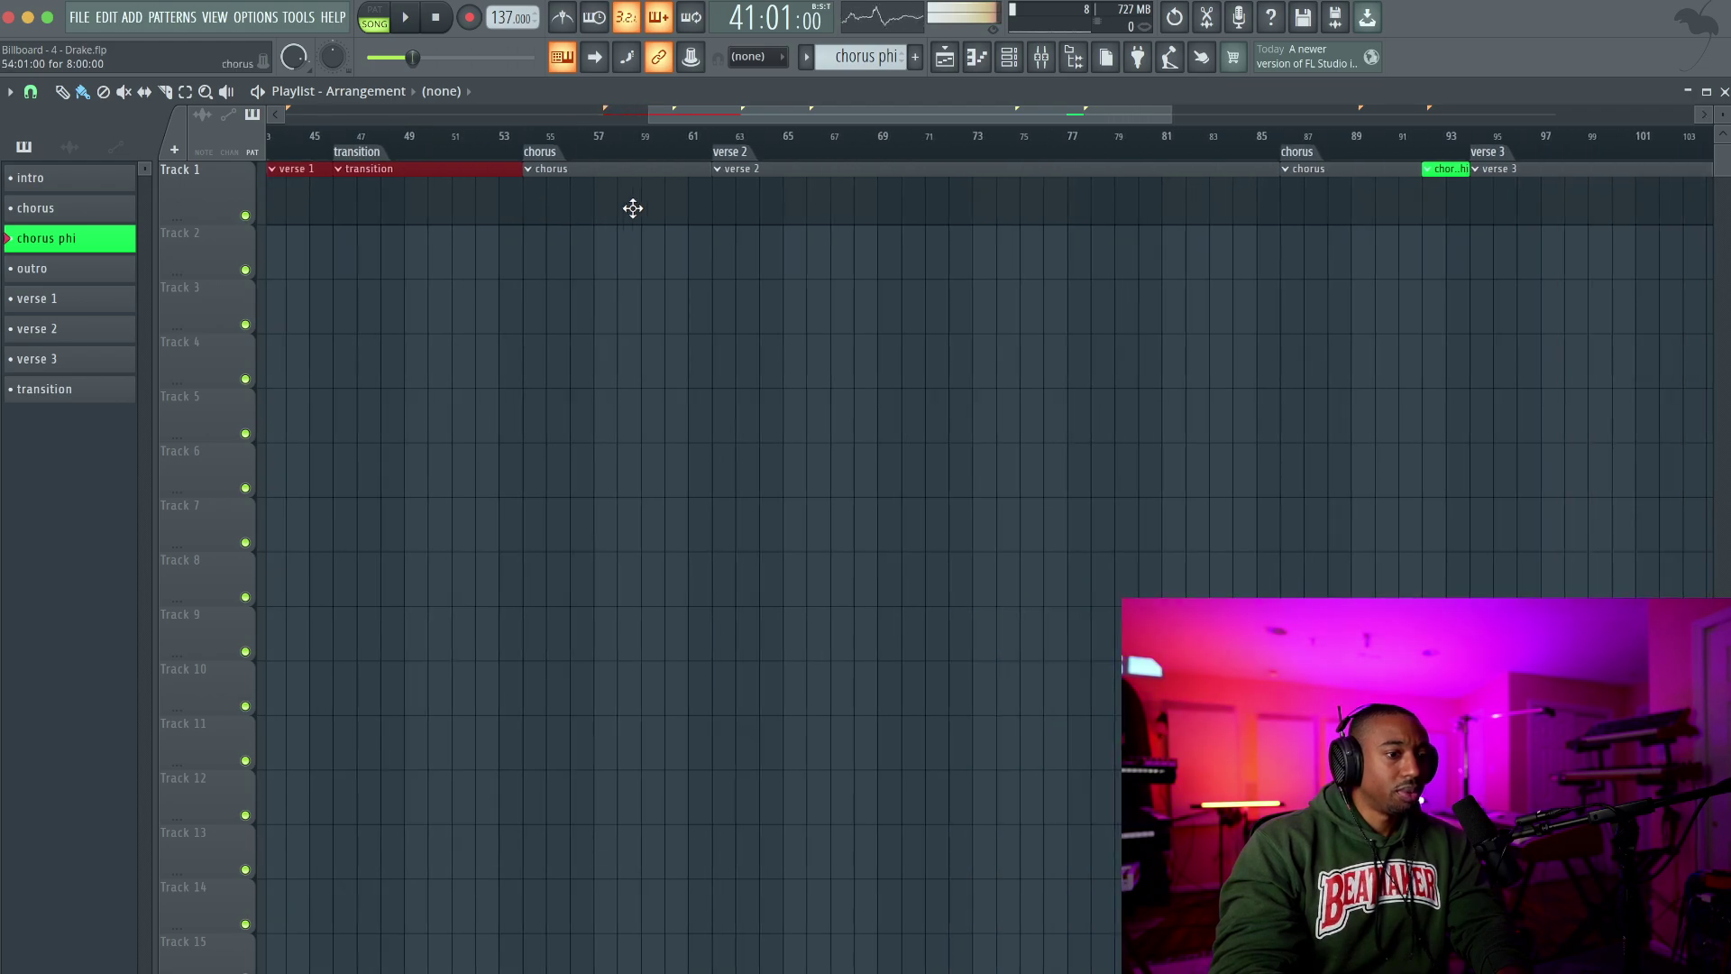
click(573, 203)
scroll(572, 192, up, 2)
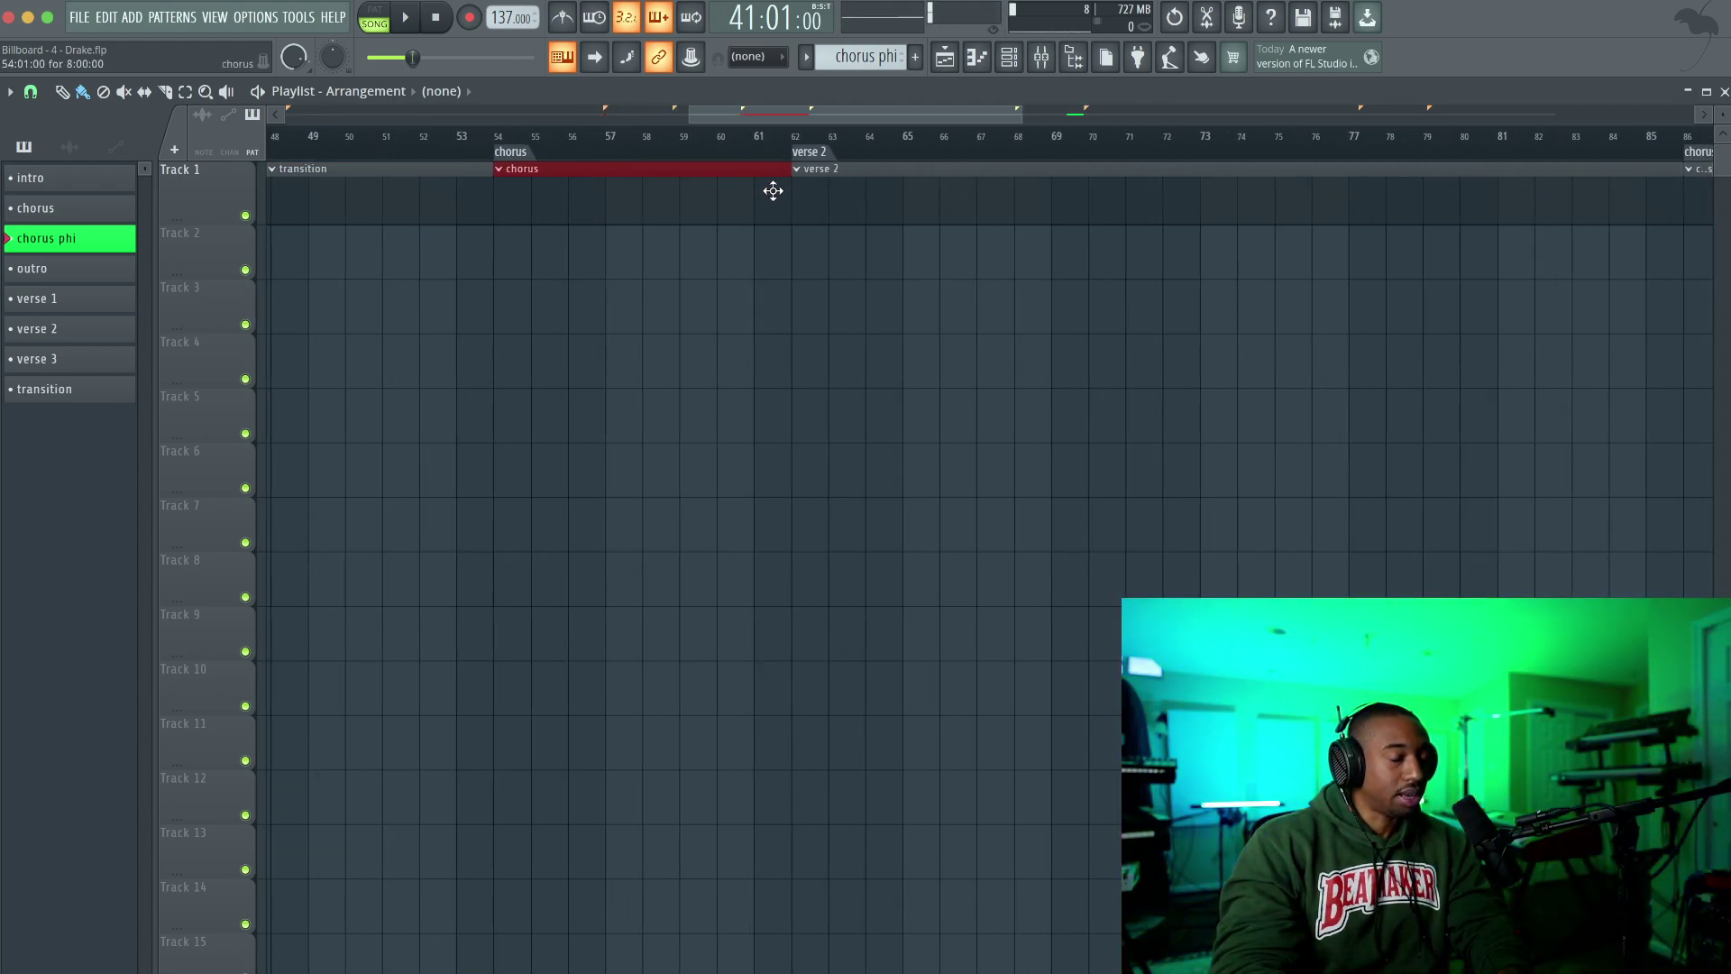
drag(773, 192, 528, 200)
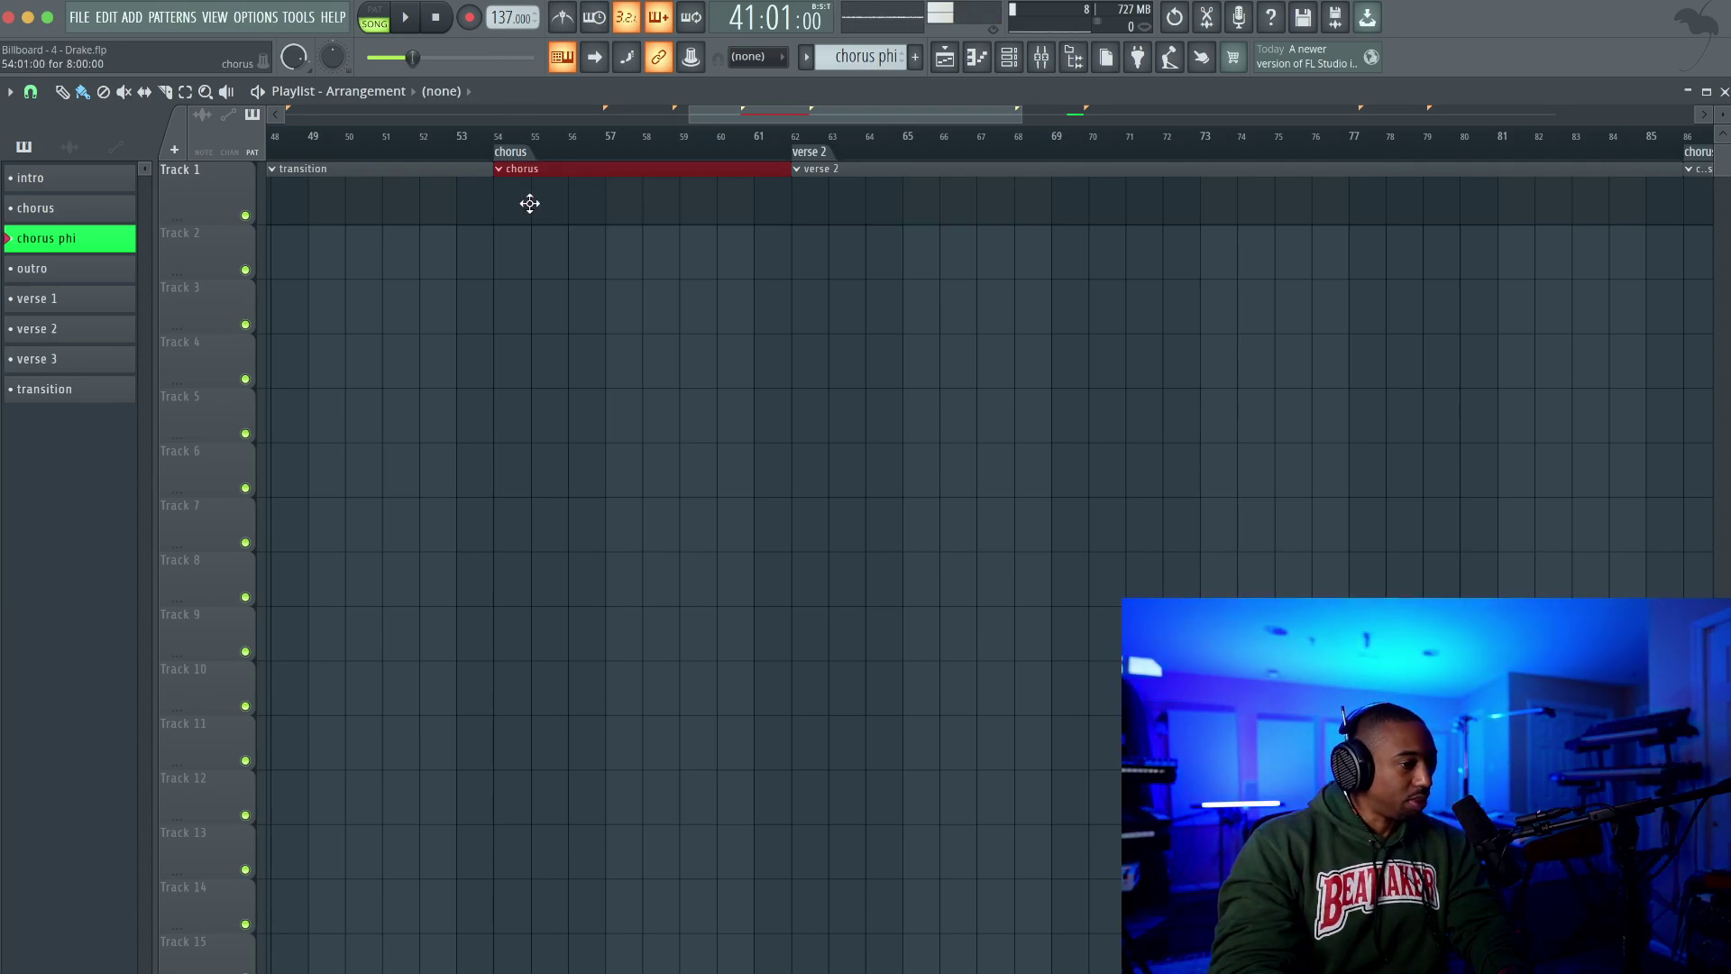
Step: Select the verse 2 clip on Track 1, which follows the first chorus
scroll(529, 204, right, 2)
scroll(530, 204, right, 4)
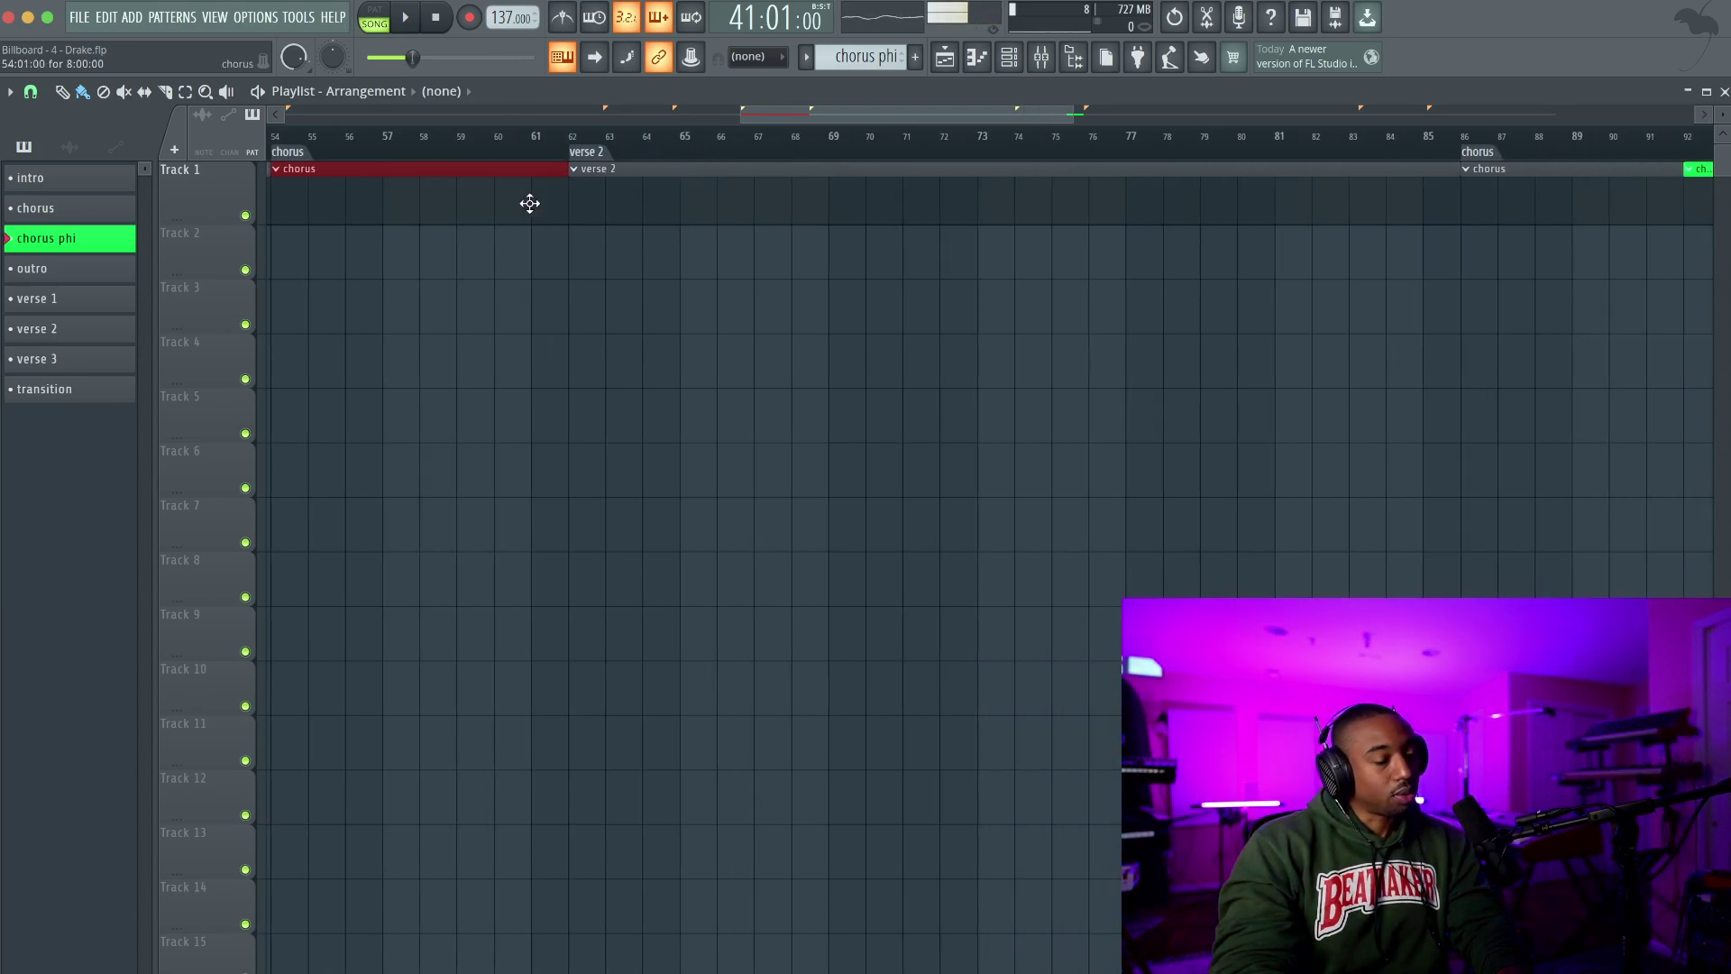
scroll(530, 204, down, 3)
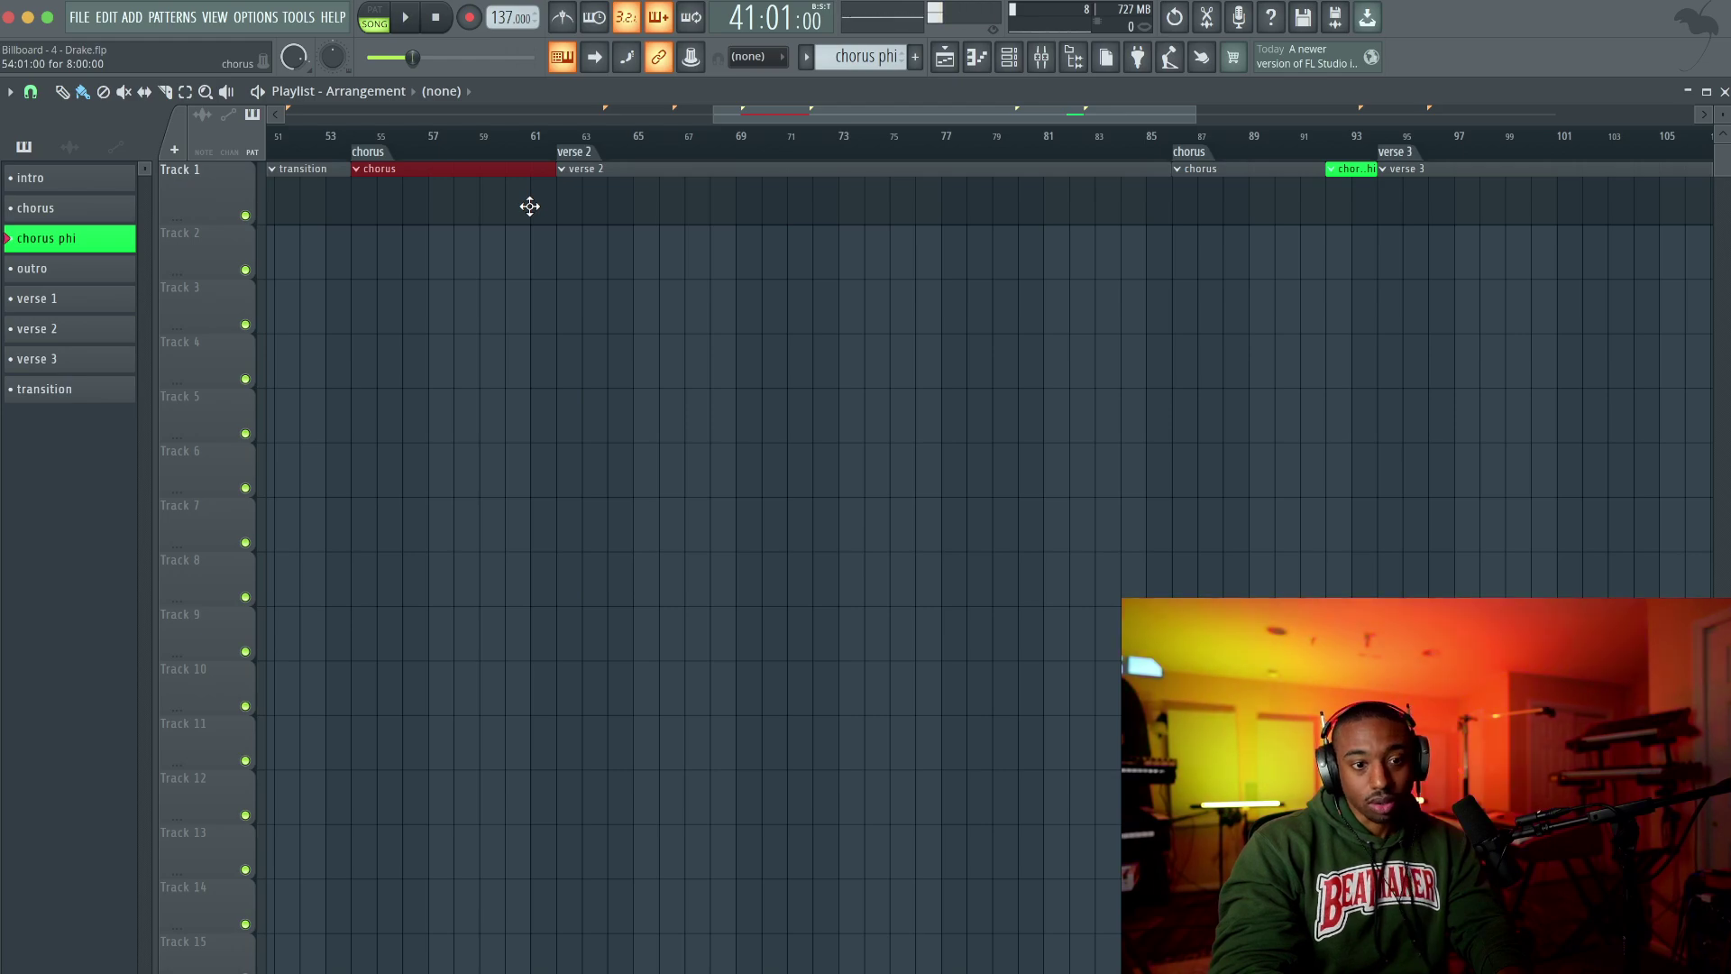
scroll(529, 207, right, 4)
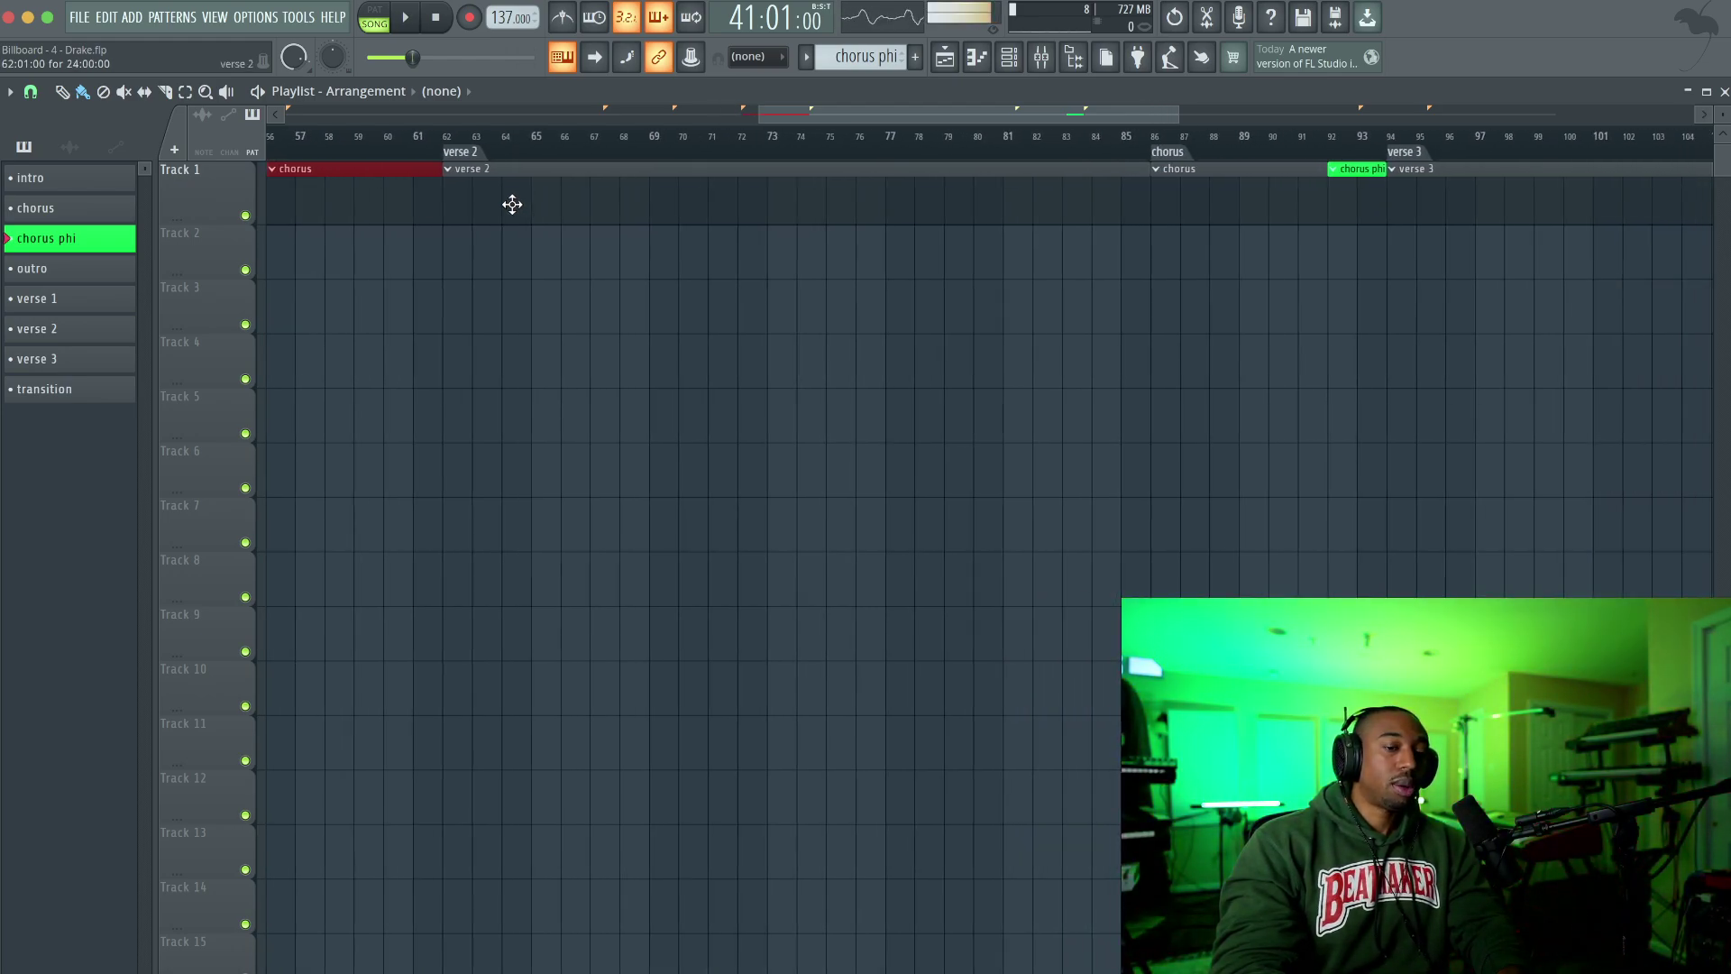
click(512, 205)
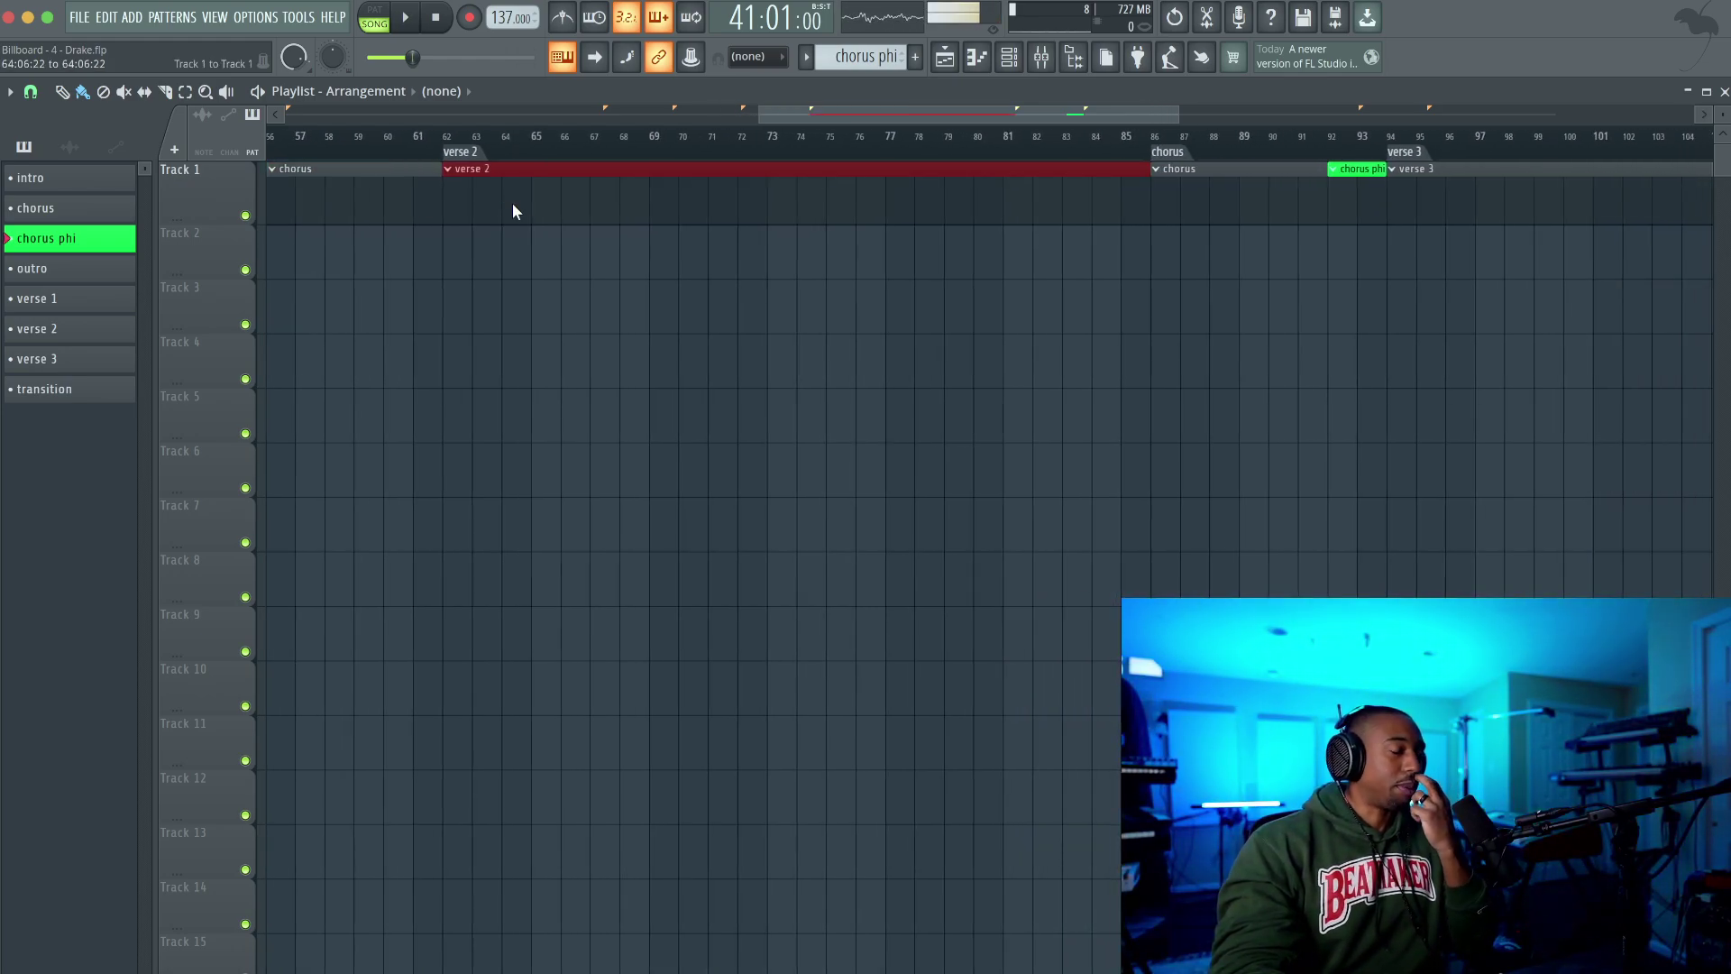
Step: Mark a time selection over verse 2, from bar 62 to bar 86
scroll(513, 205, right, 1)
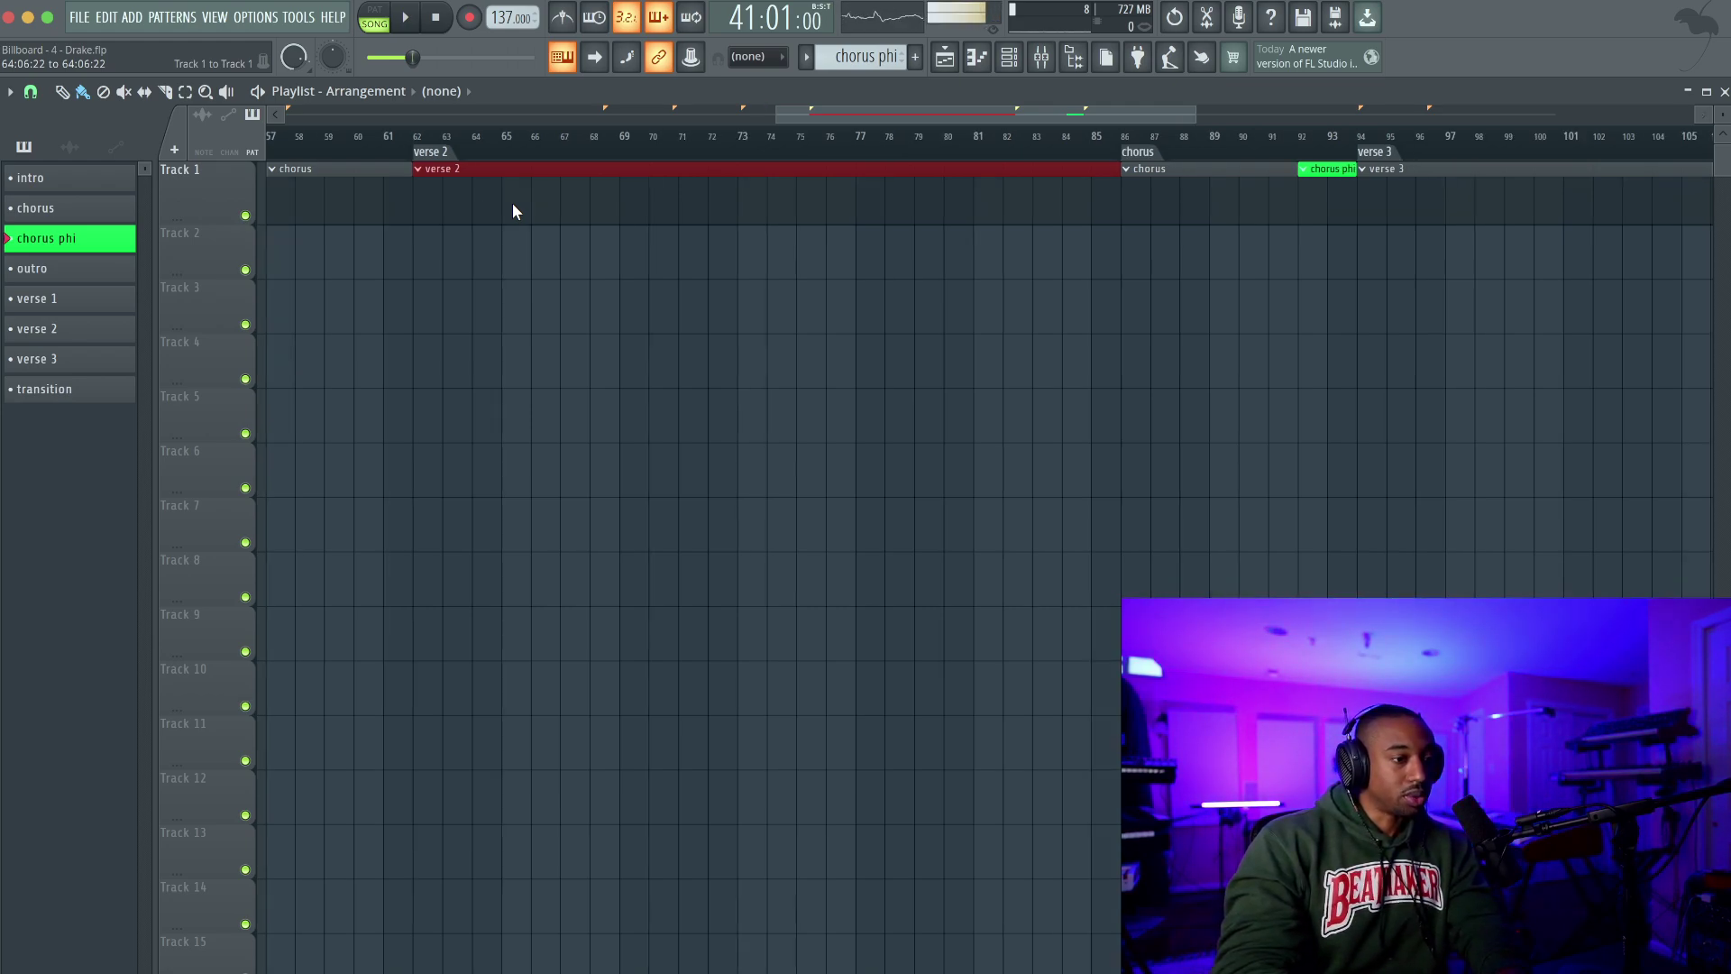
scroll(498, 203, right, 3)
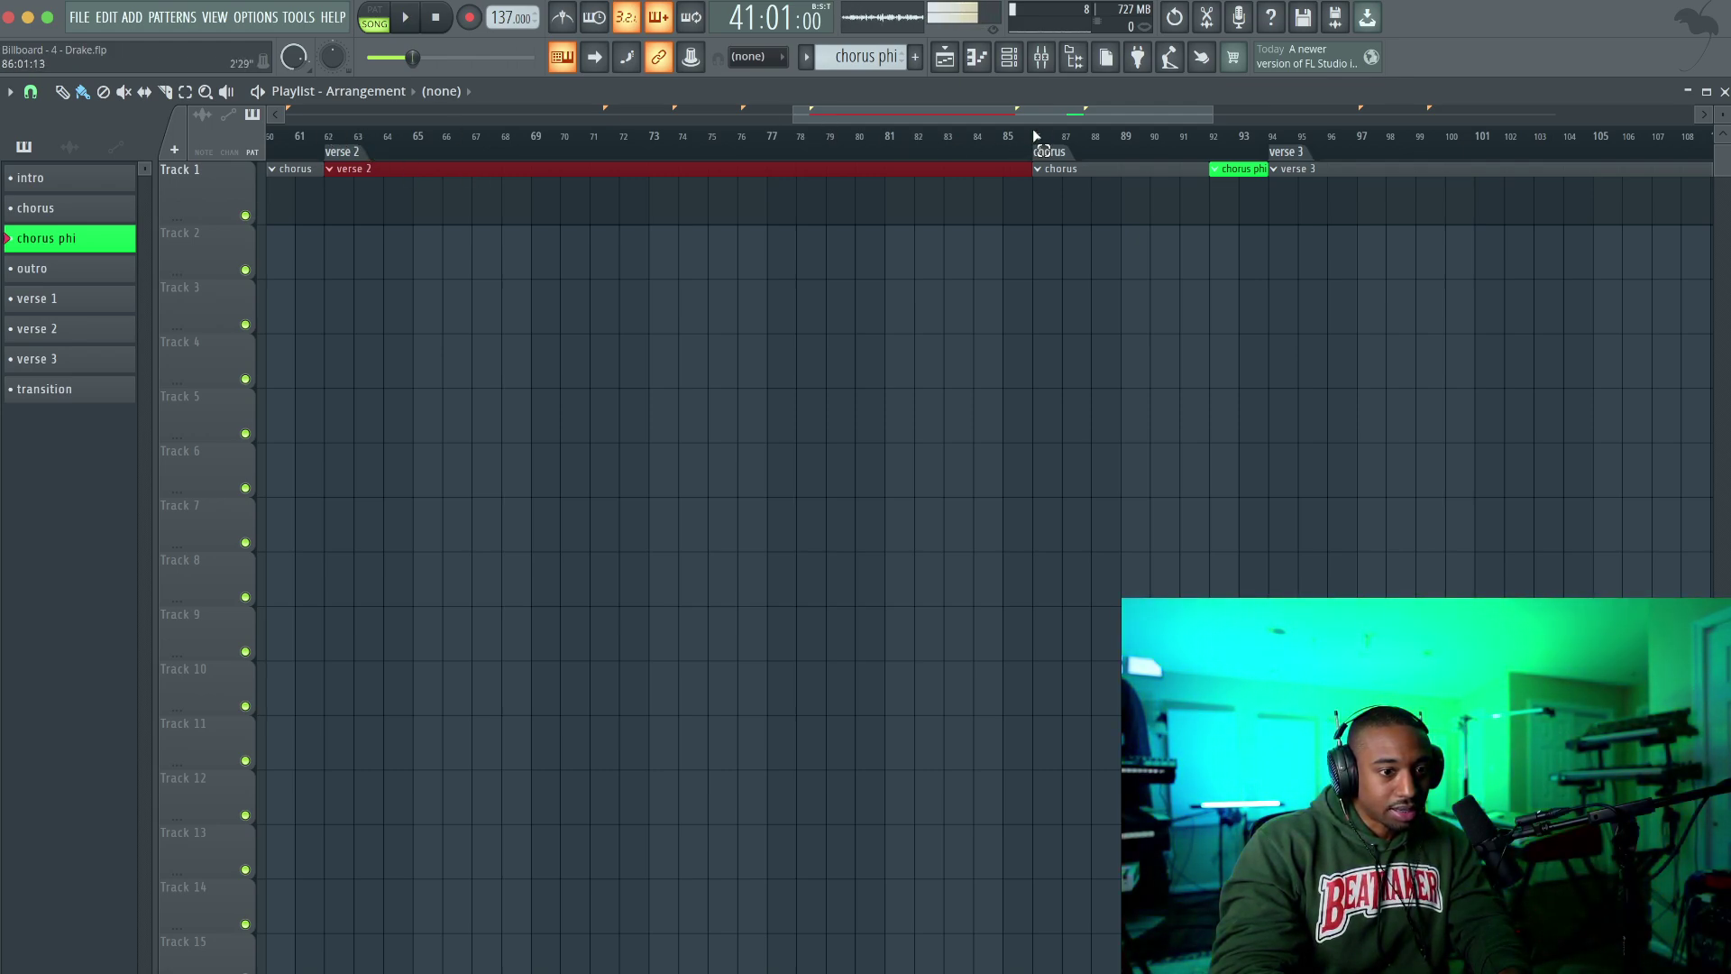
drag(1033, 141, 326, 143)
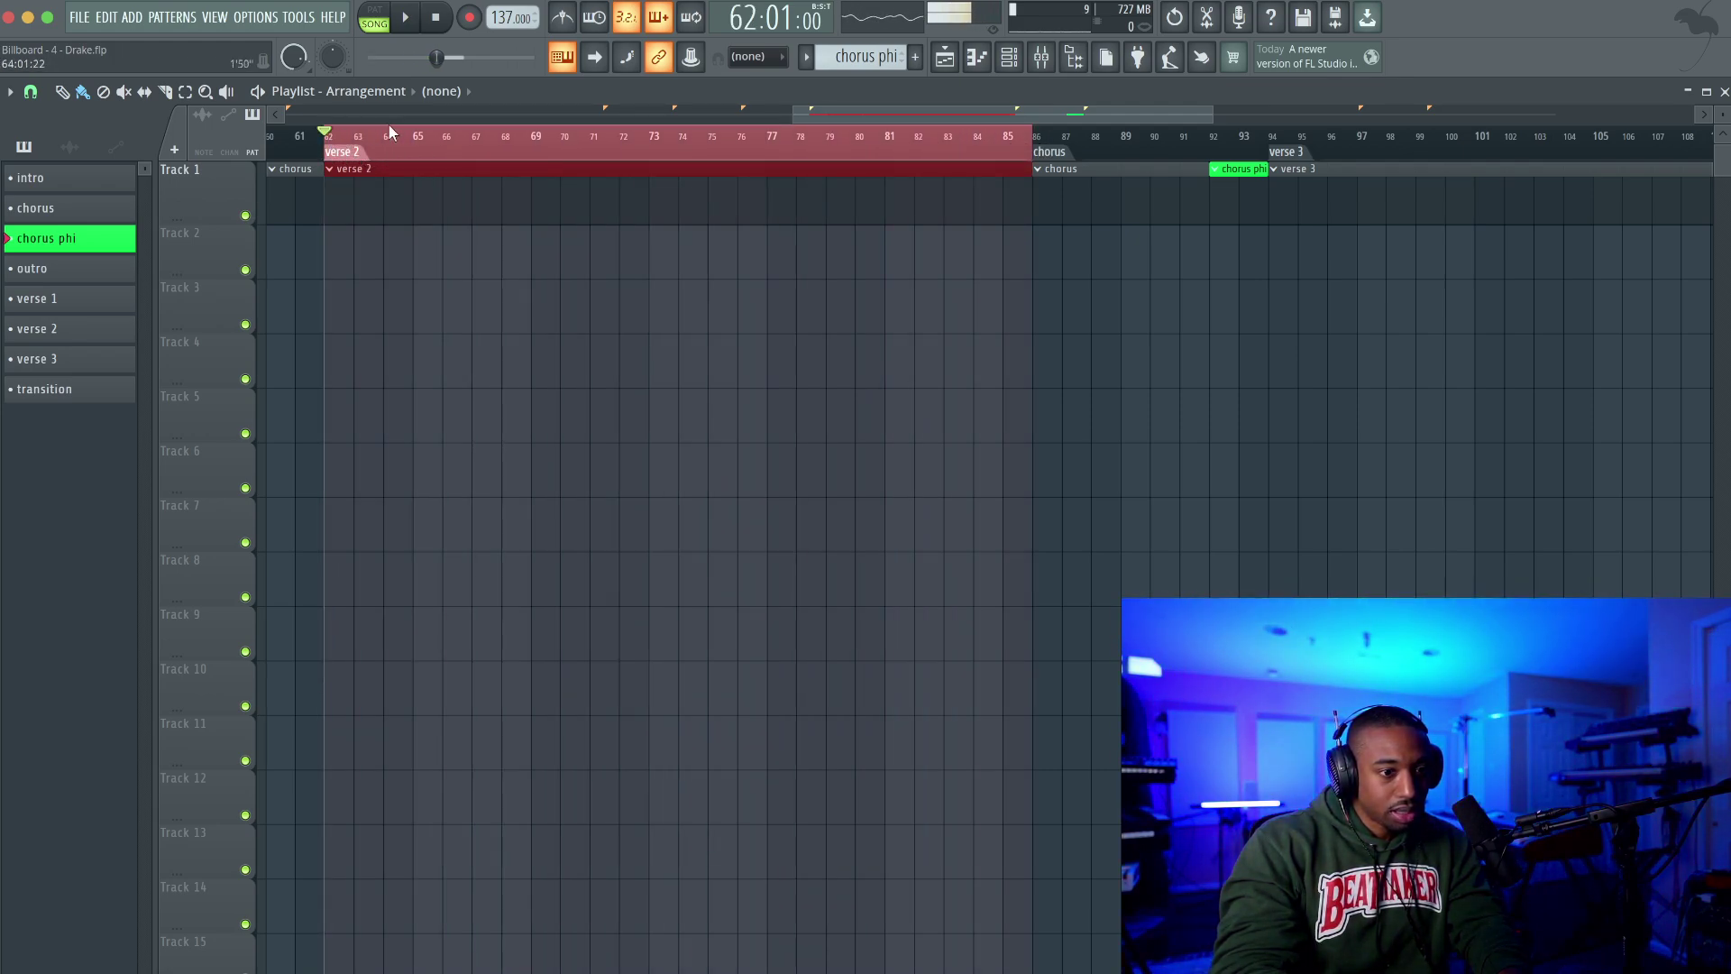
Step: Clear the time selection and select the verse 2 clip on Track 1 again
click(553, 139)
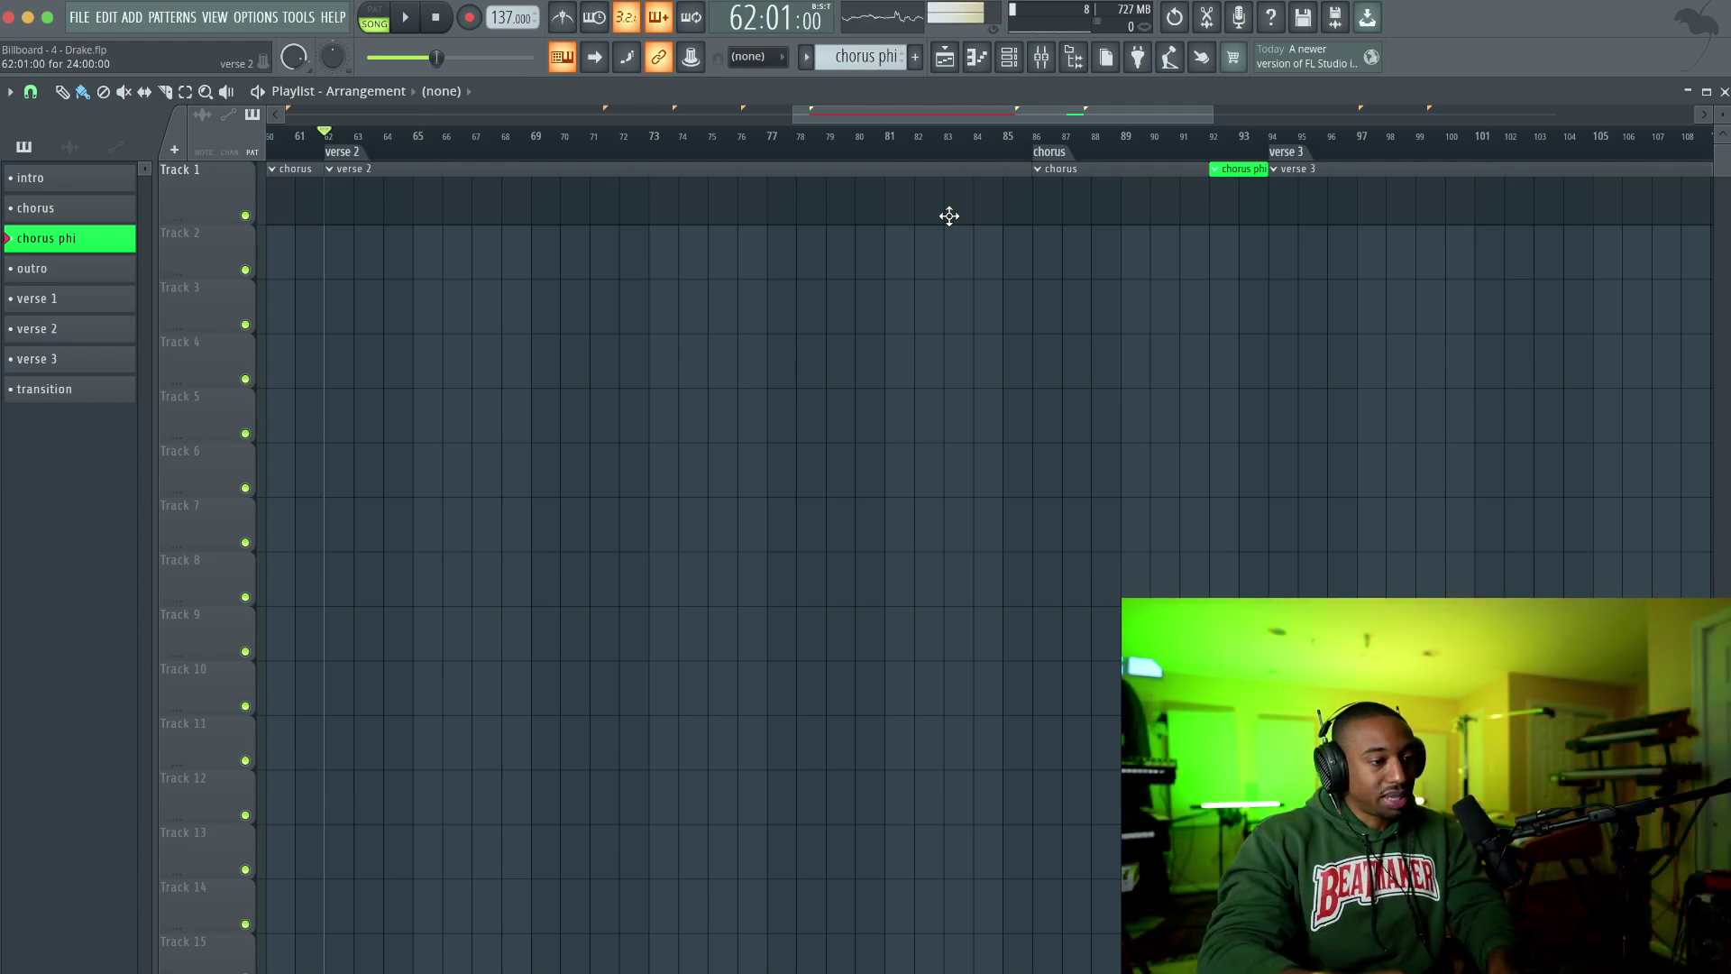
mouse_move(331, 146)
mouse_down()
mouse_move(444, 147)
mouse_move(365, 145)
mouse_up()
click(365, 137)
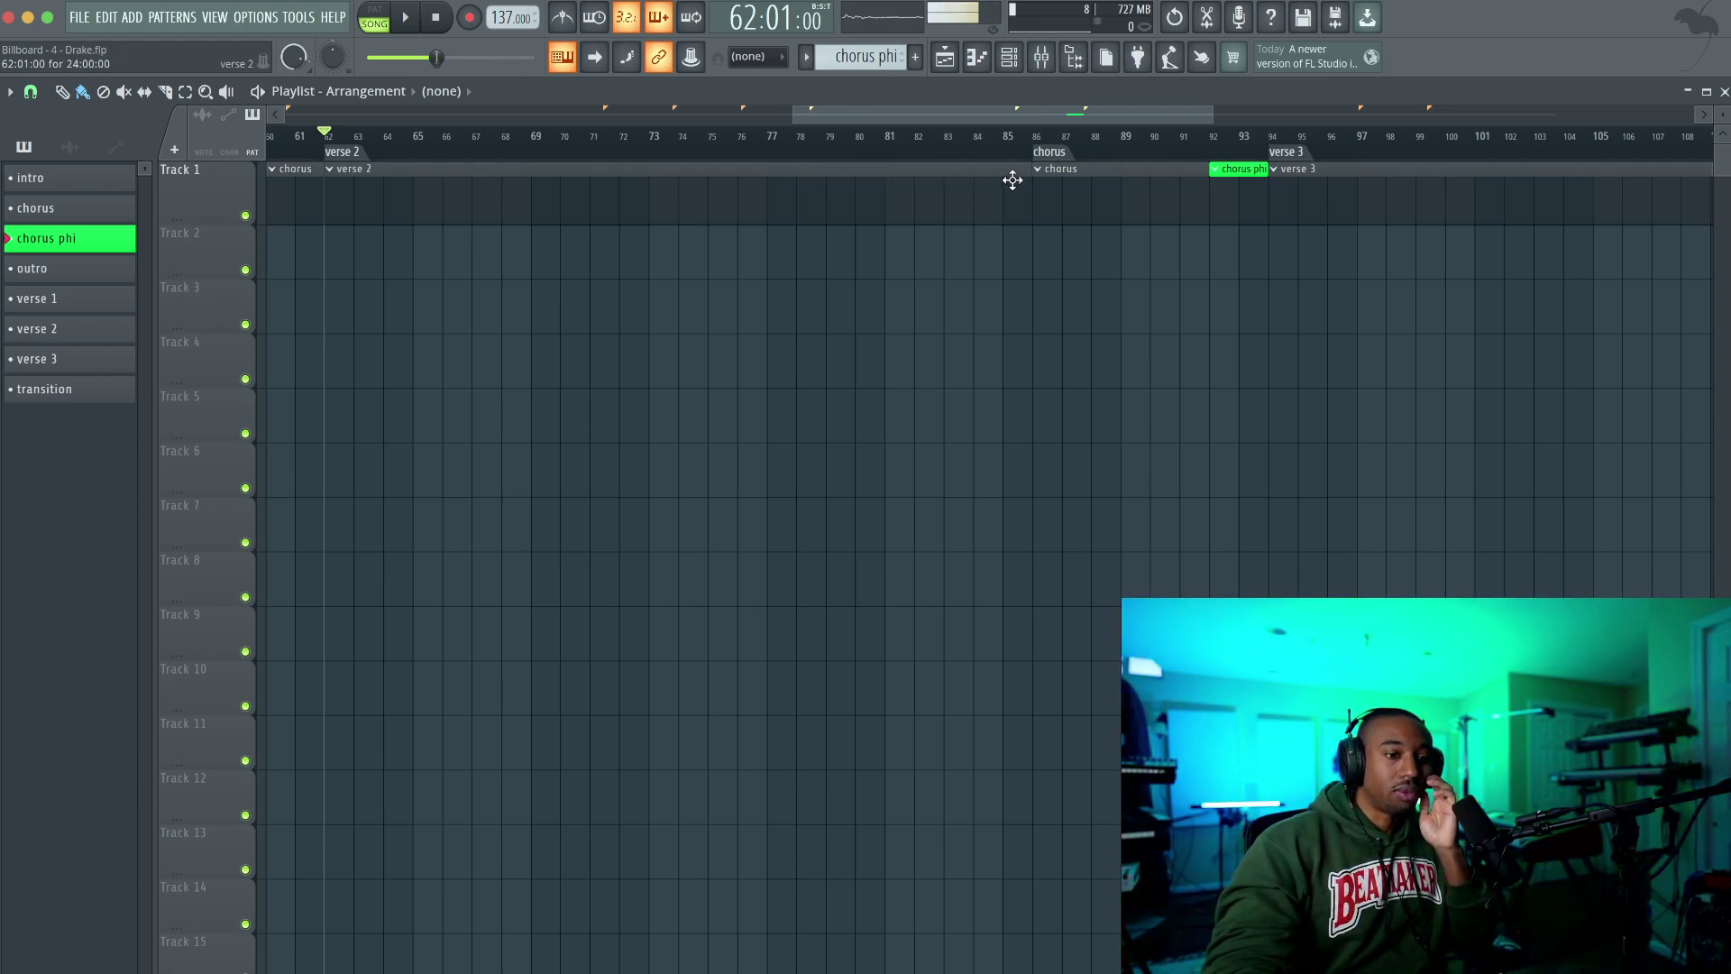
drag(1011, 178, 954, 185)
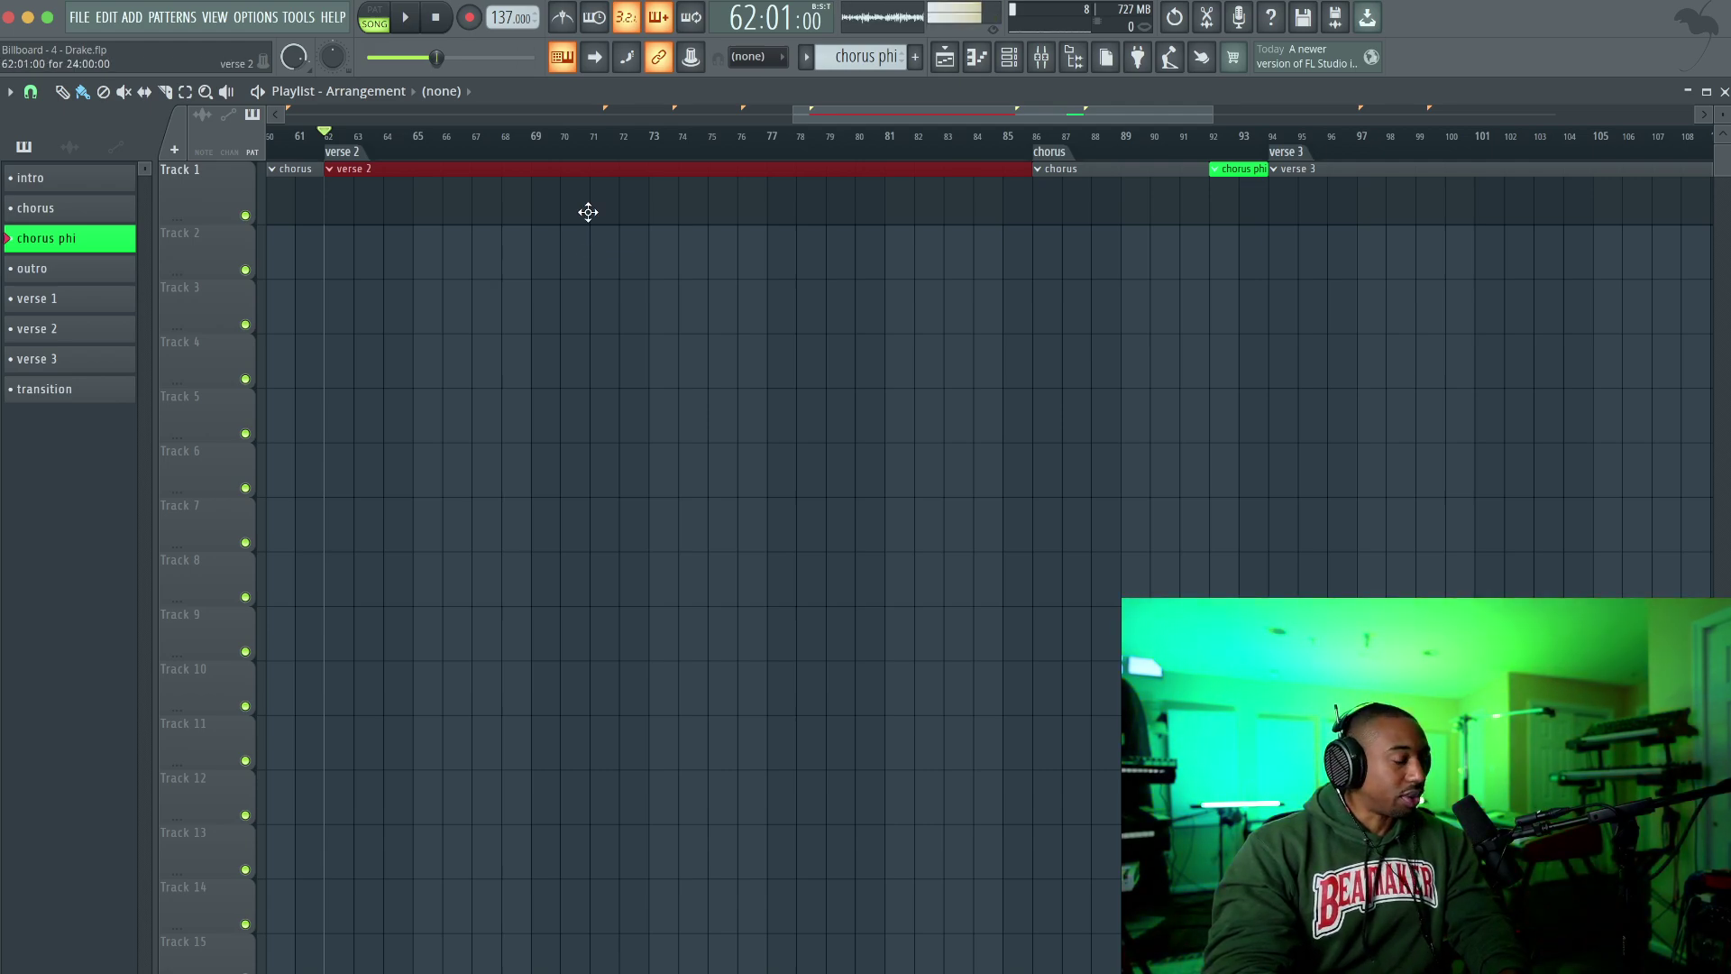
Step: Select the second chorus clip together with the chorus phi clip, covering bars 86 to 94
scroll(715, 202, right, 5)
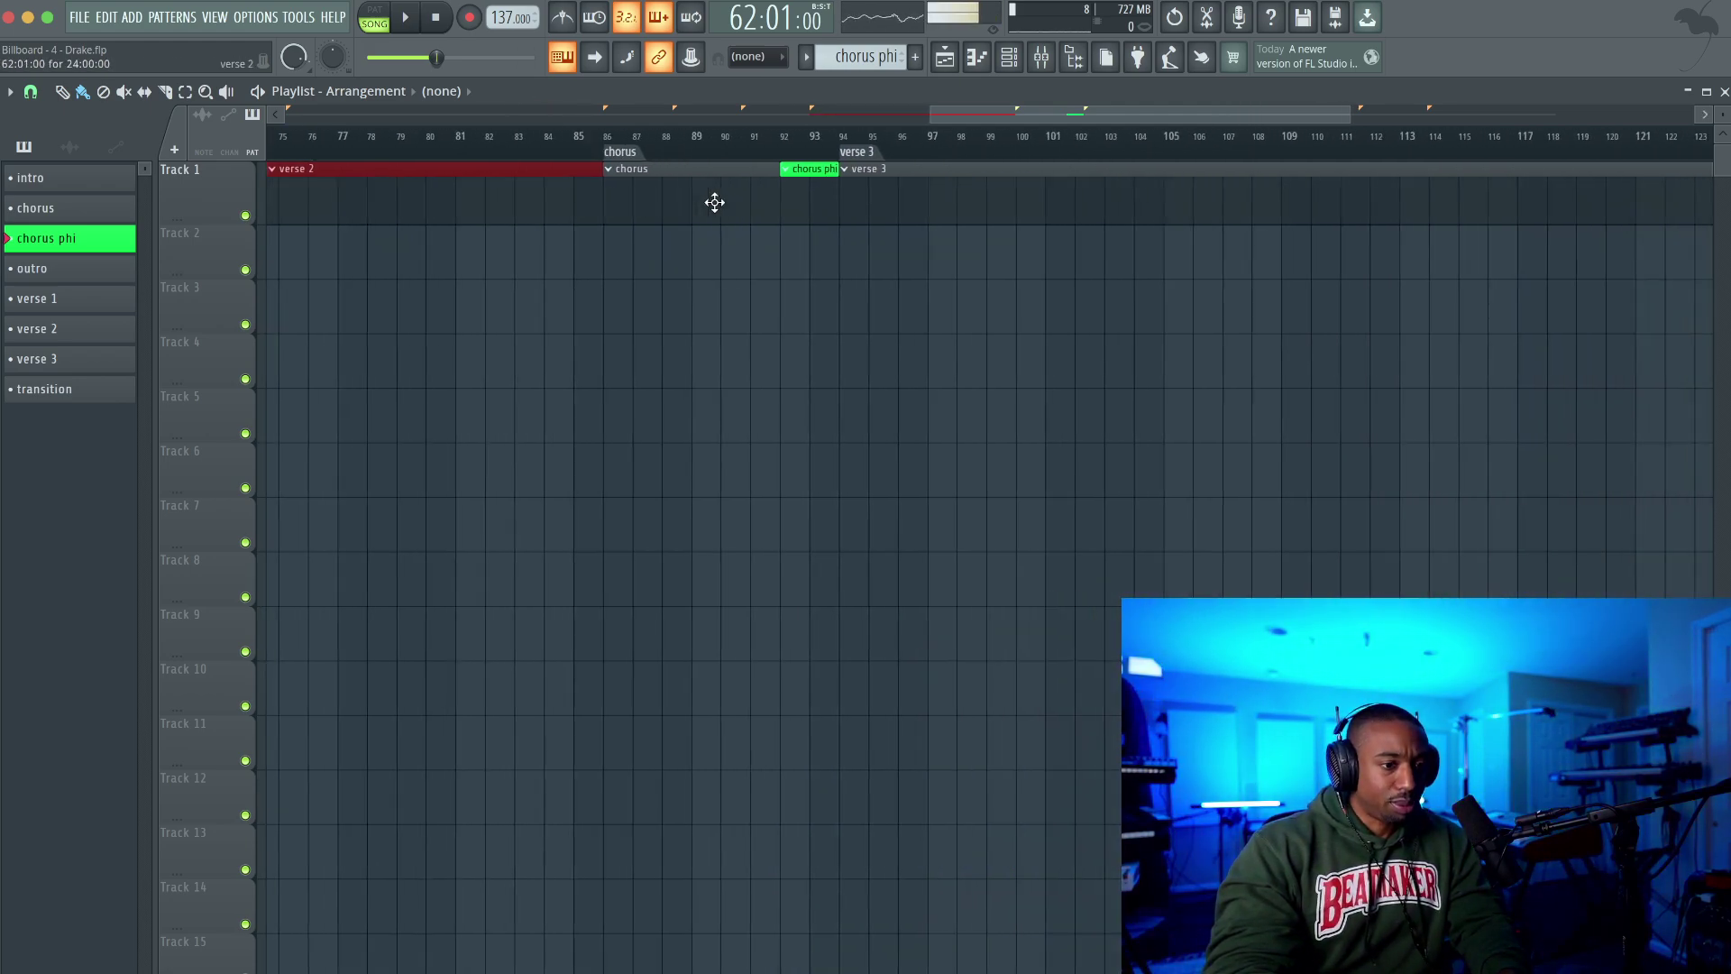
scroll(707, 200, right, 1)
click(591, 193)
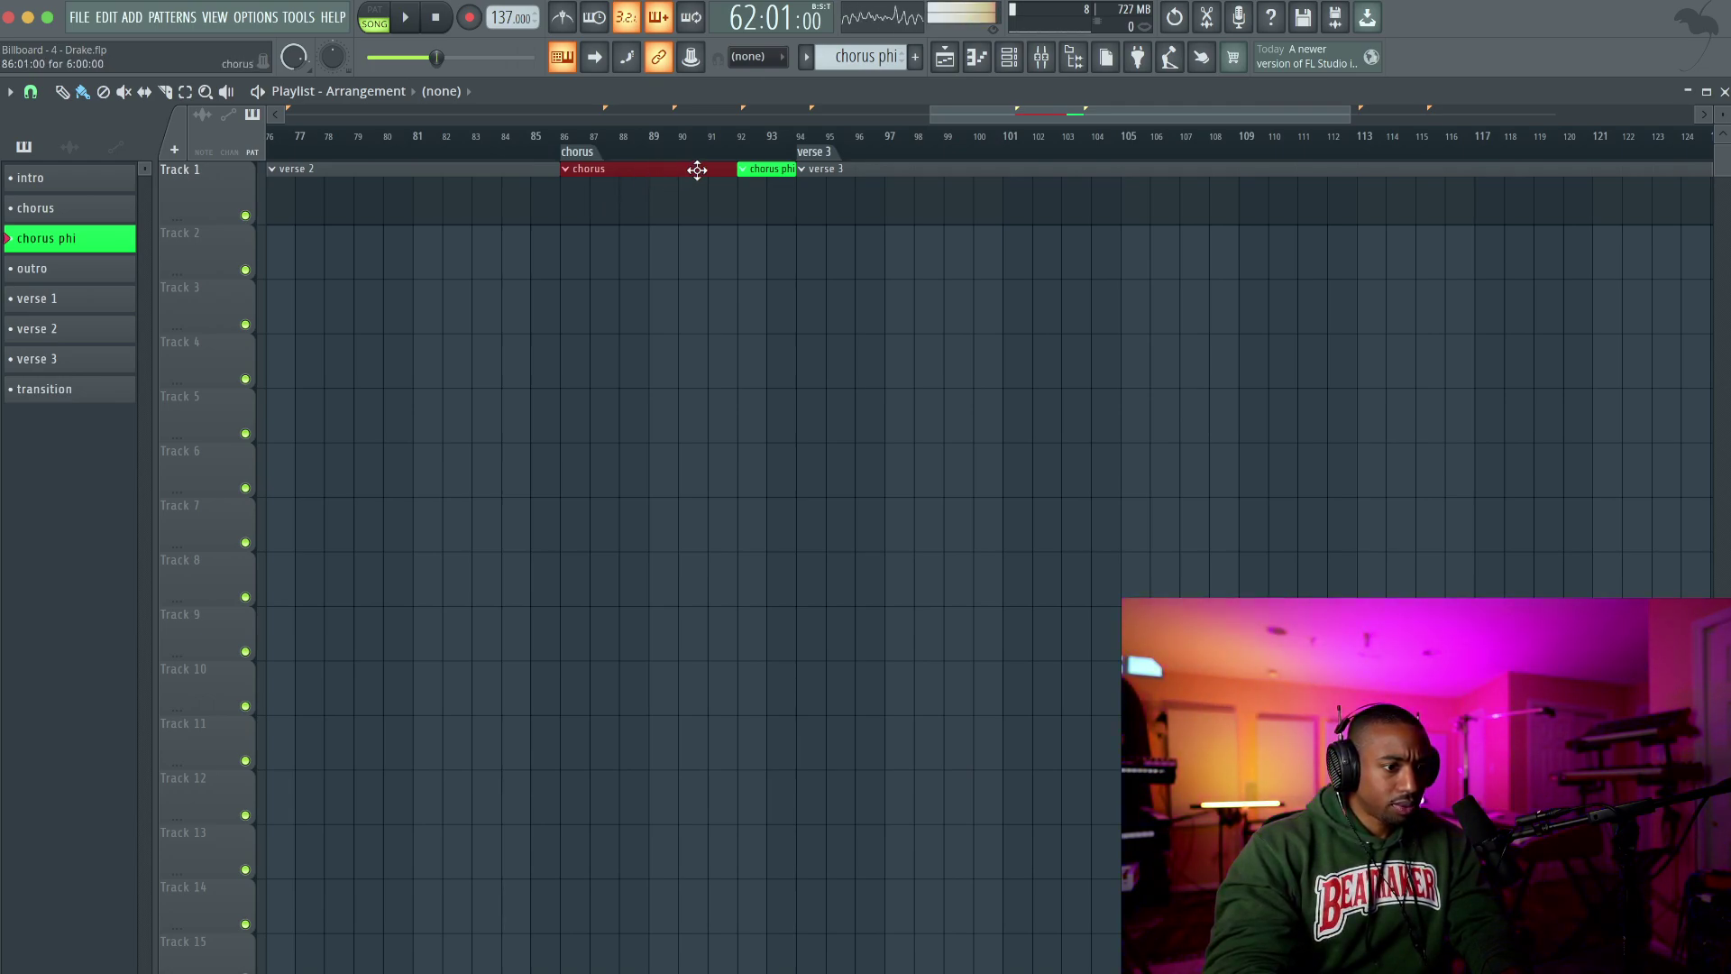
drag(788, 181, 587, 181)
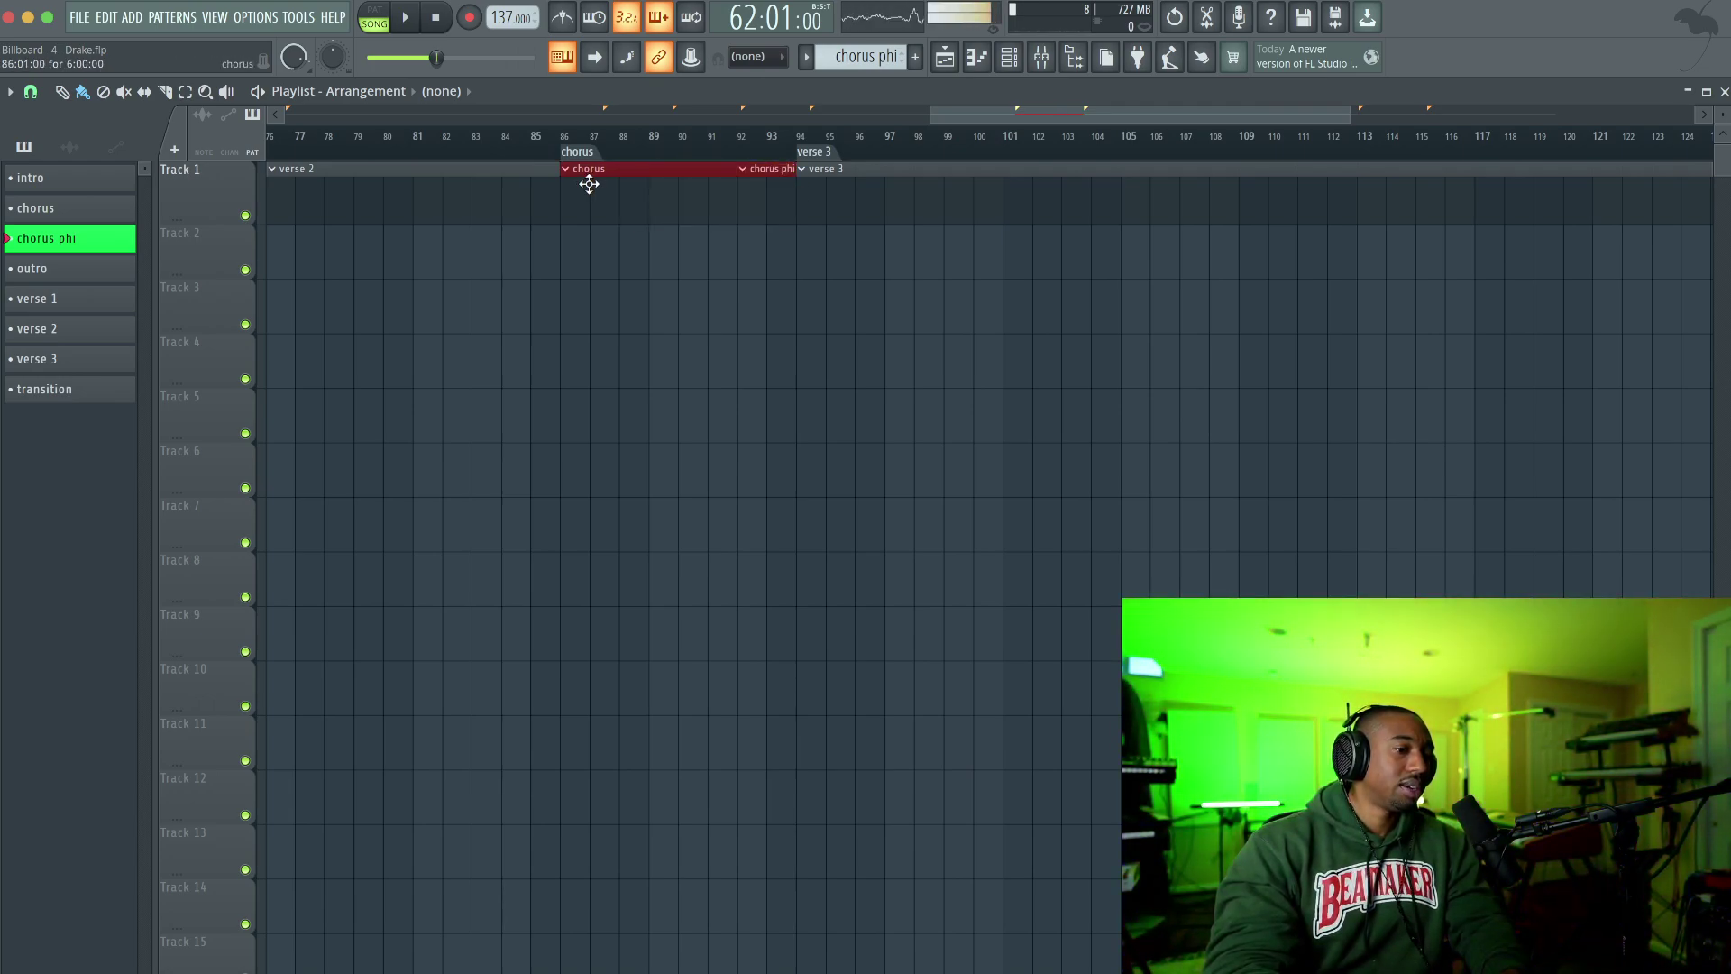
Step: Place the playhead at bar 92, the start of chorus phi, and reselect the second chorus and chorus phi clips
scroll(761, 193, up, 1)
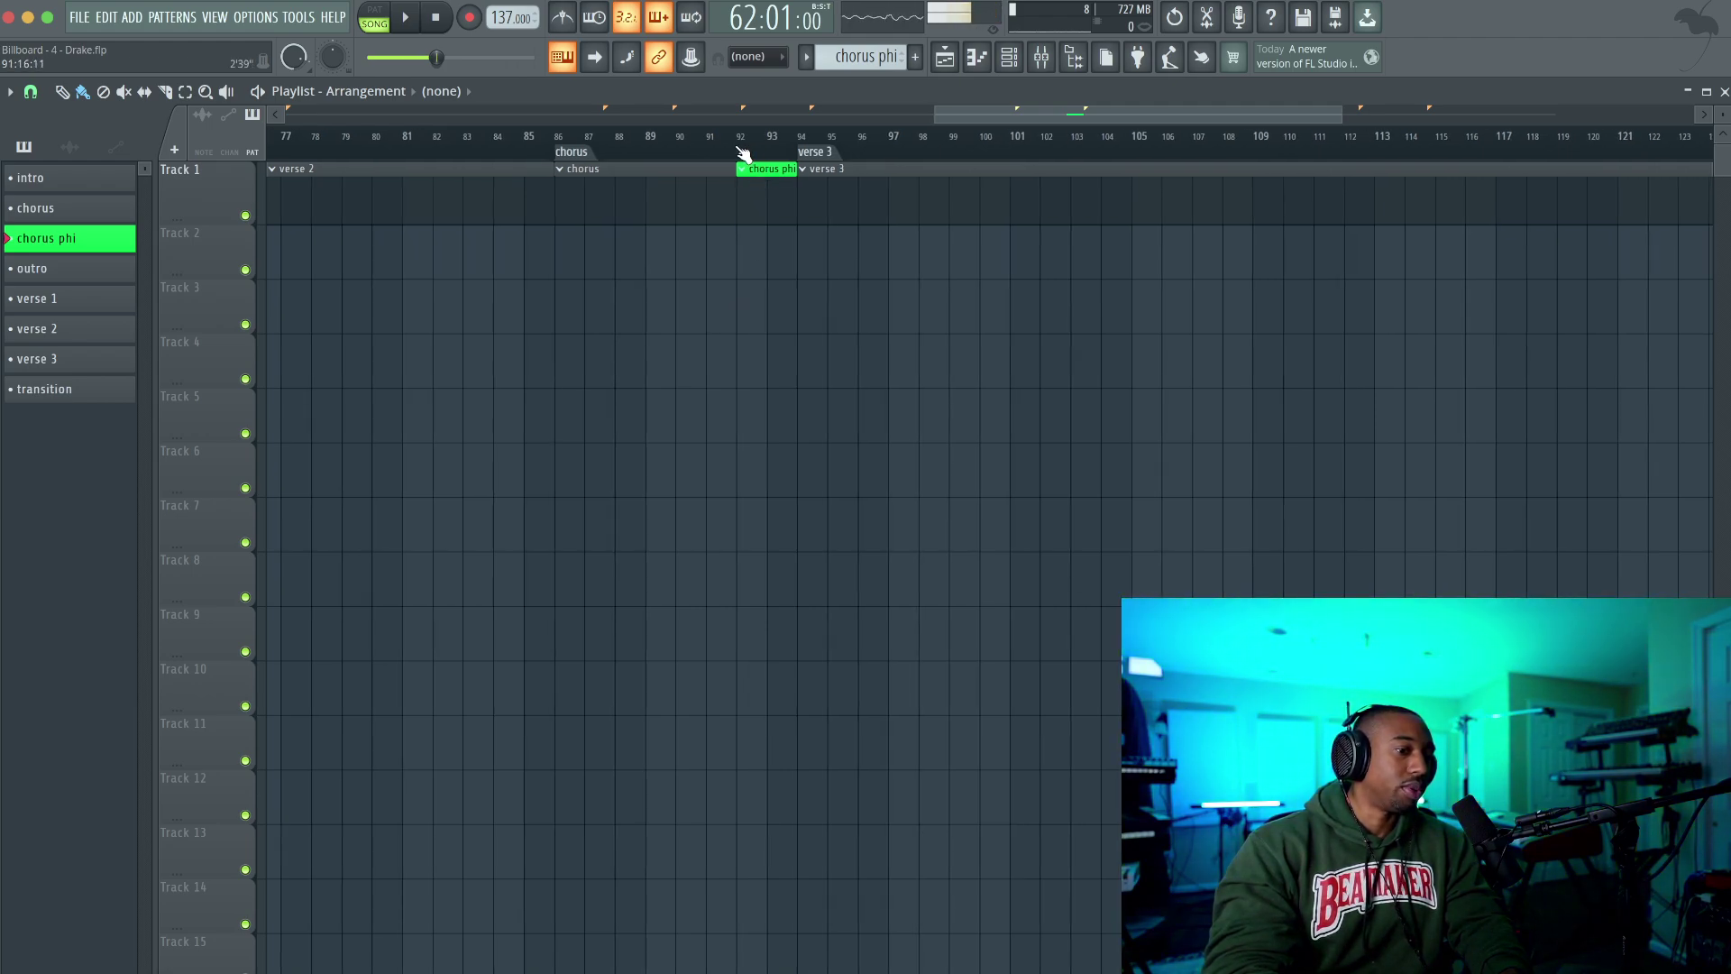
click(738, 145)
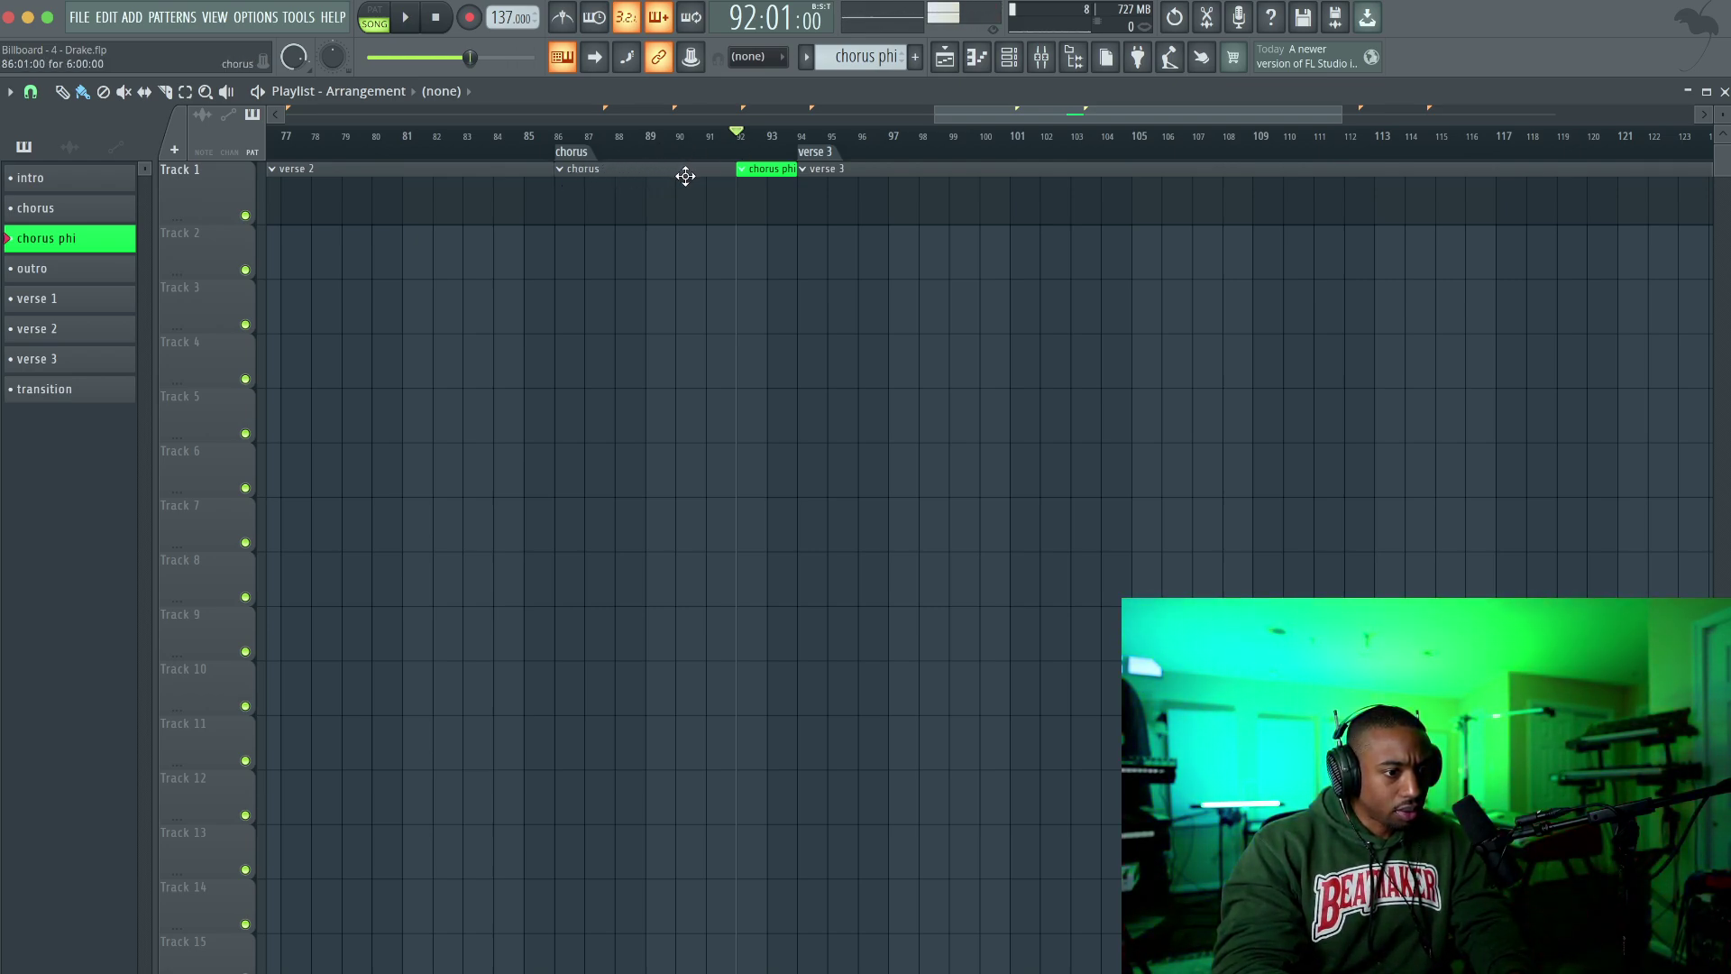
drag(787, 180, 568, 183)
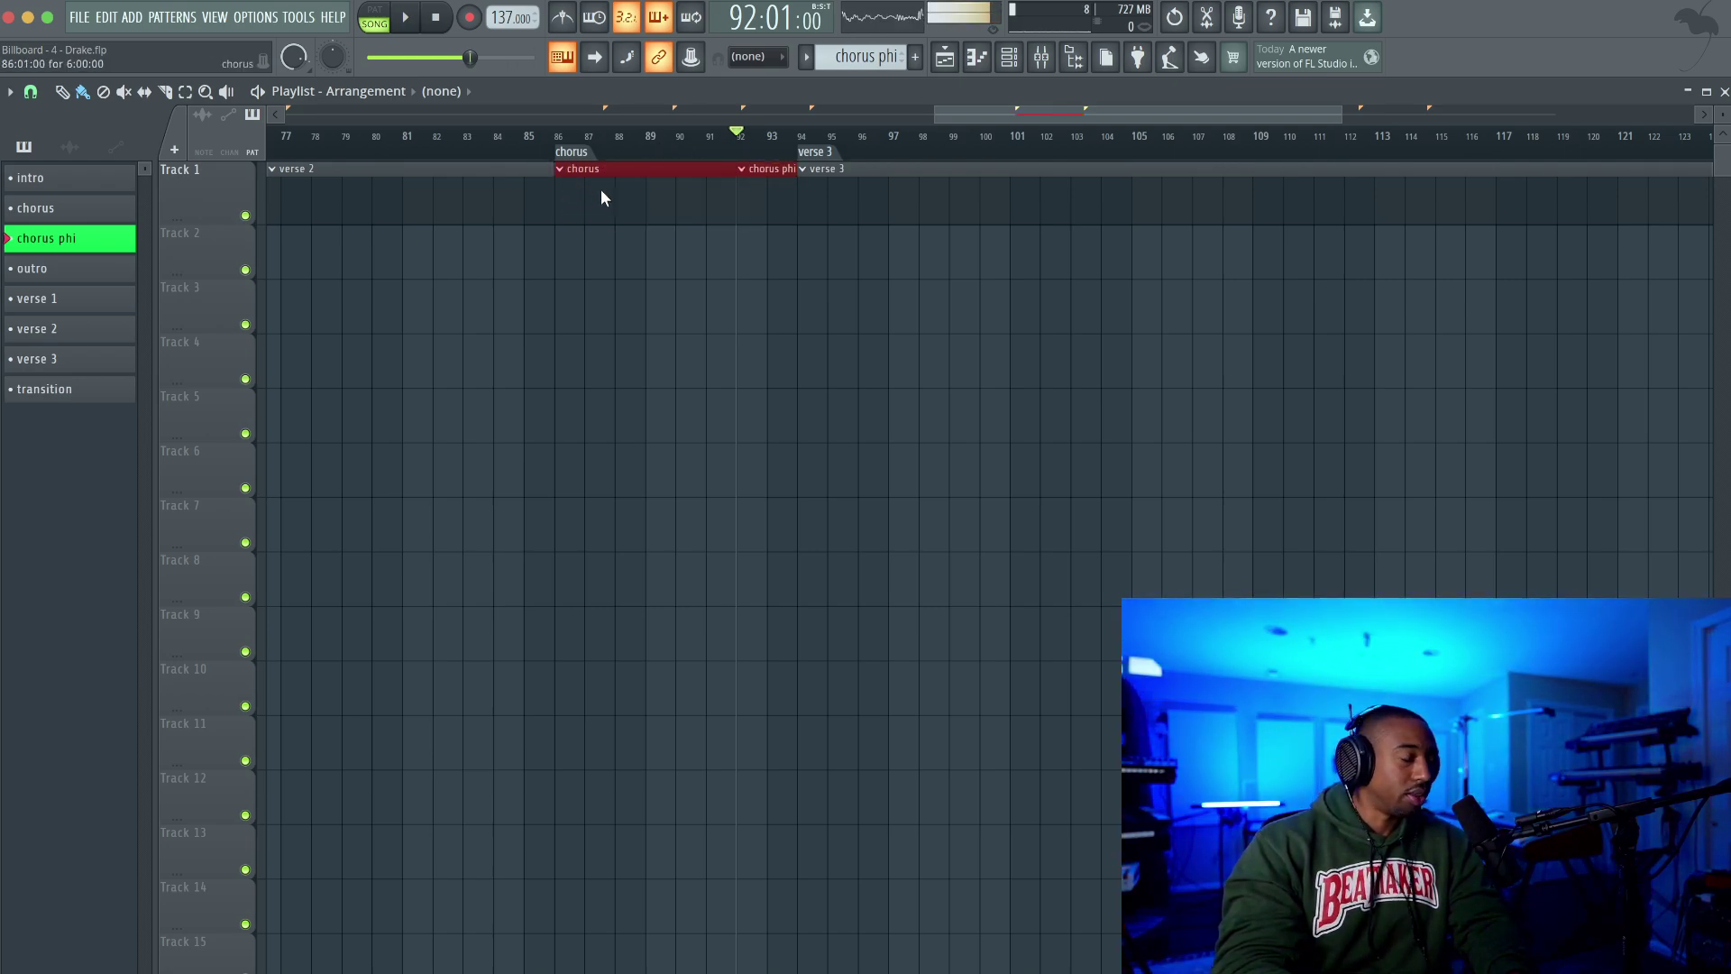
Step: Select the verse 3 clip on Track 1, spanning bars 94 to 126
scroll(586, 163, right, 5)
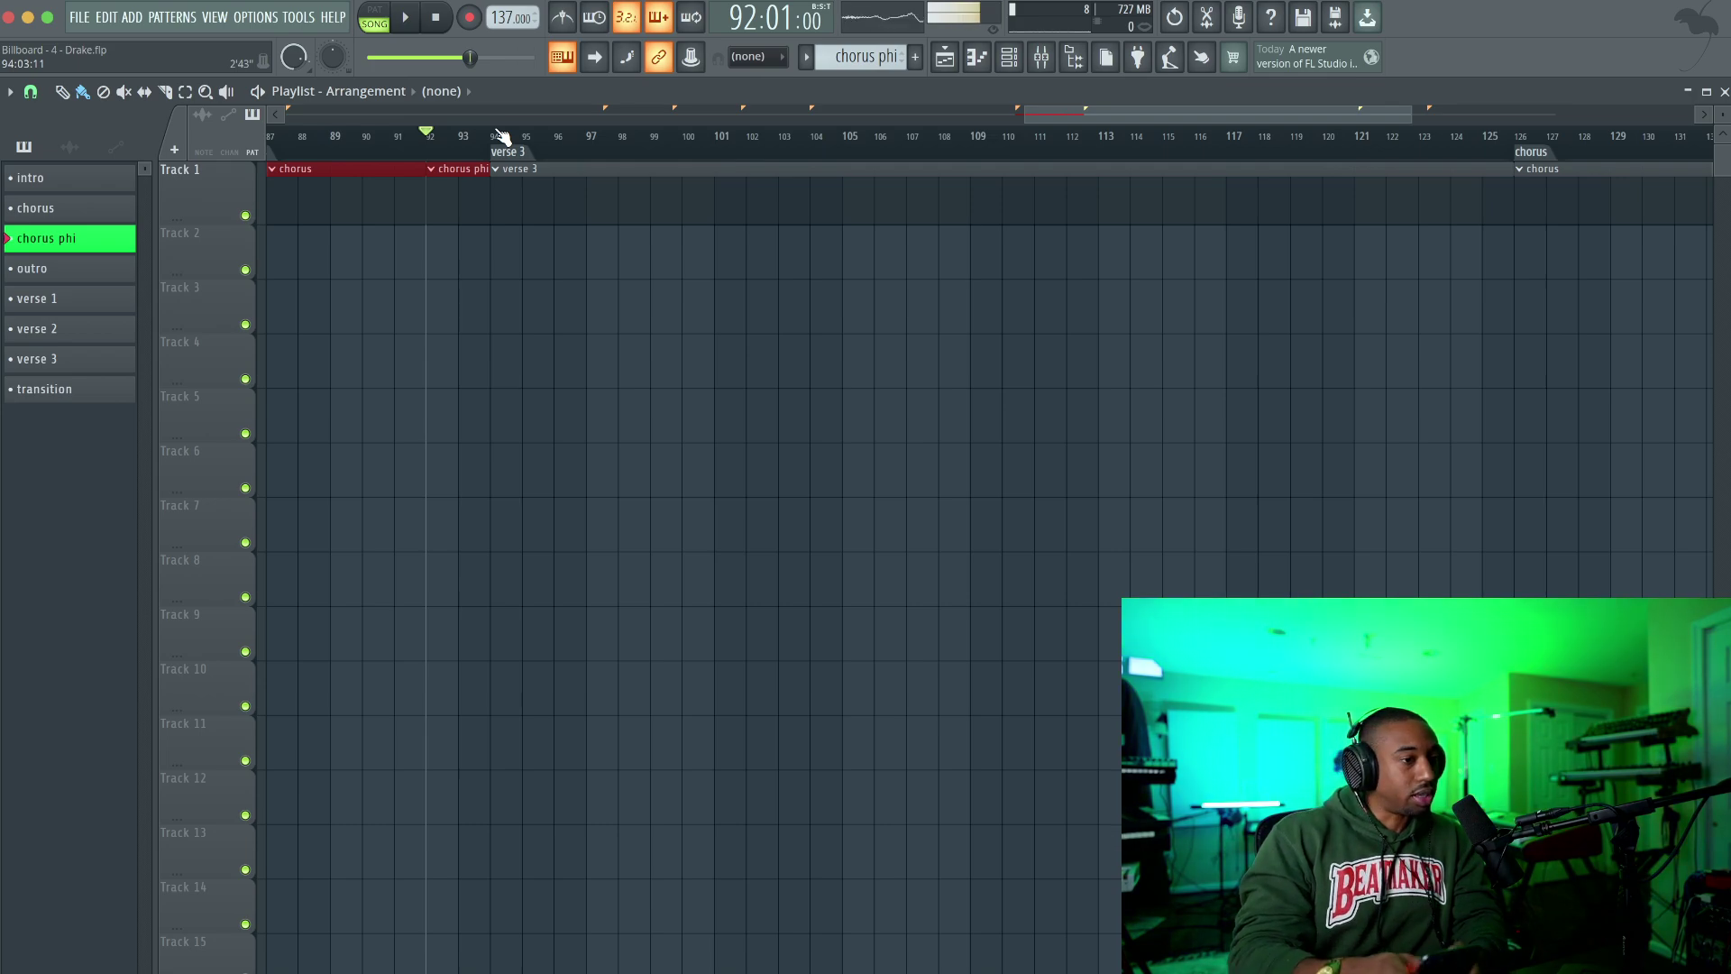
click(615, 191)
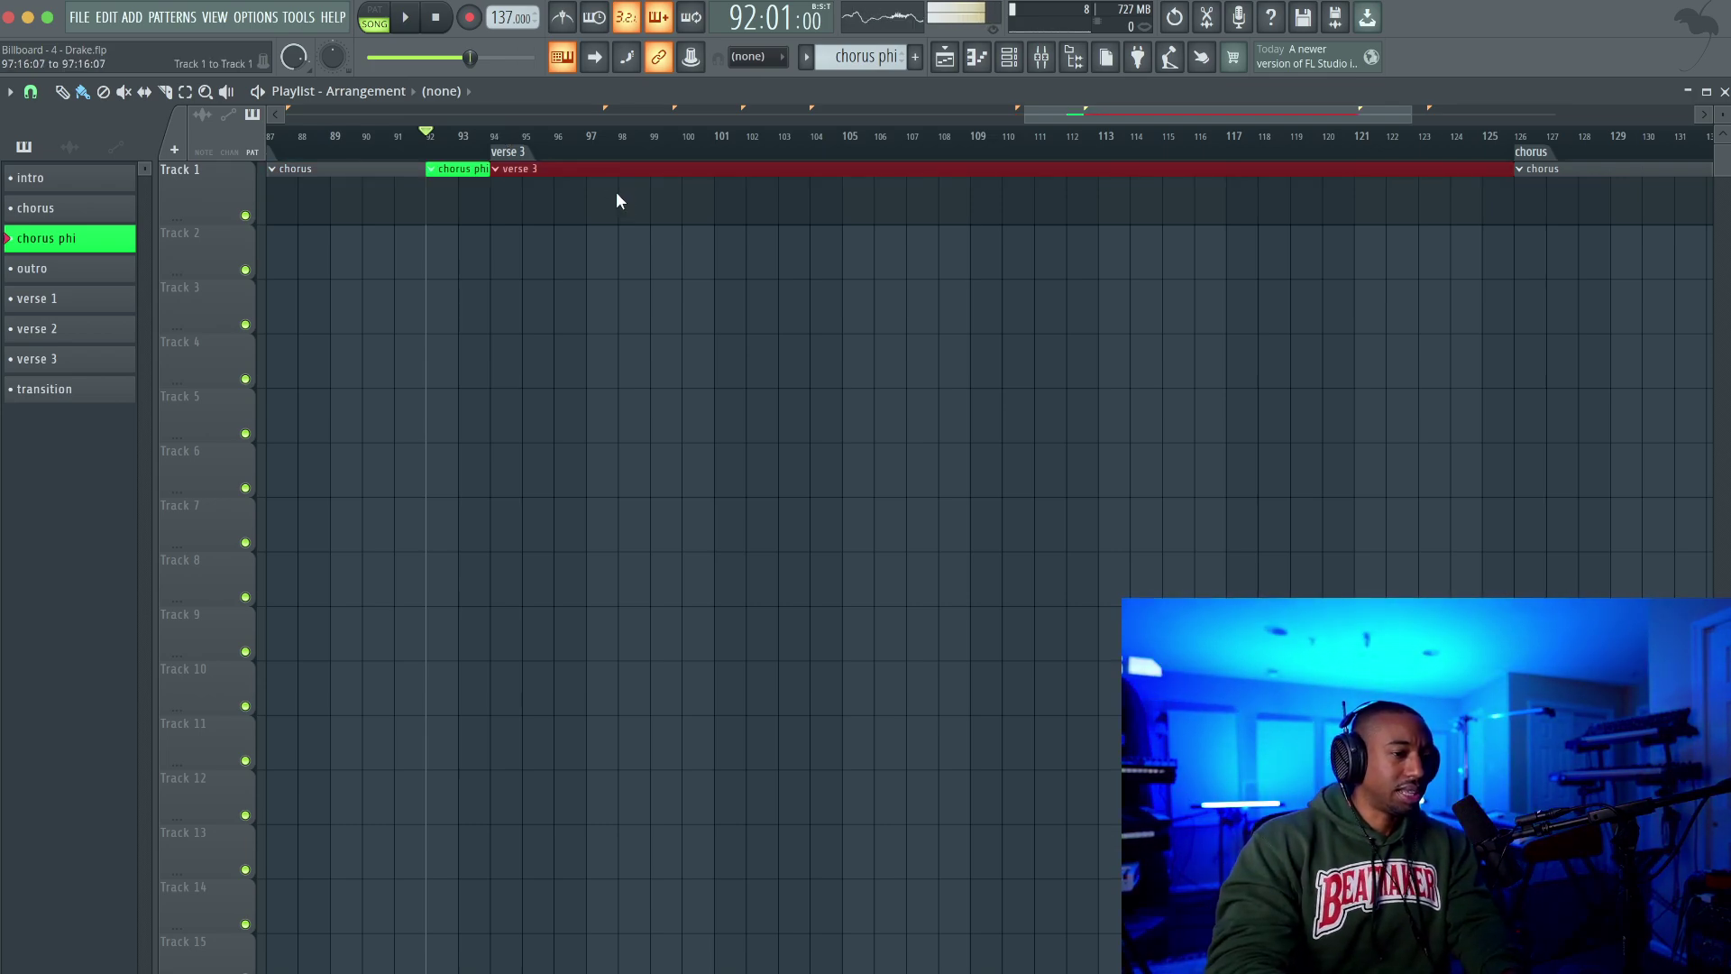
scroll(615, 191, right, 1)
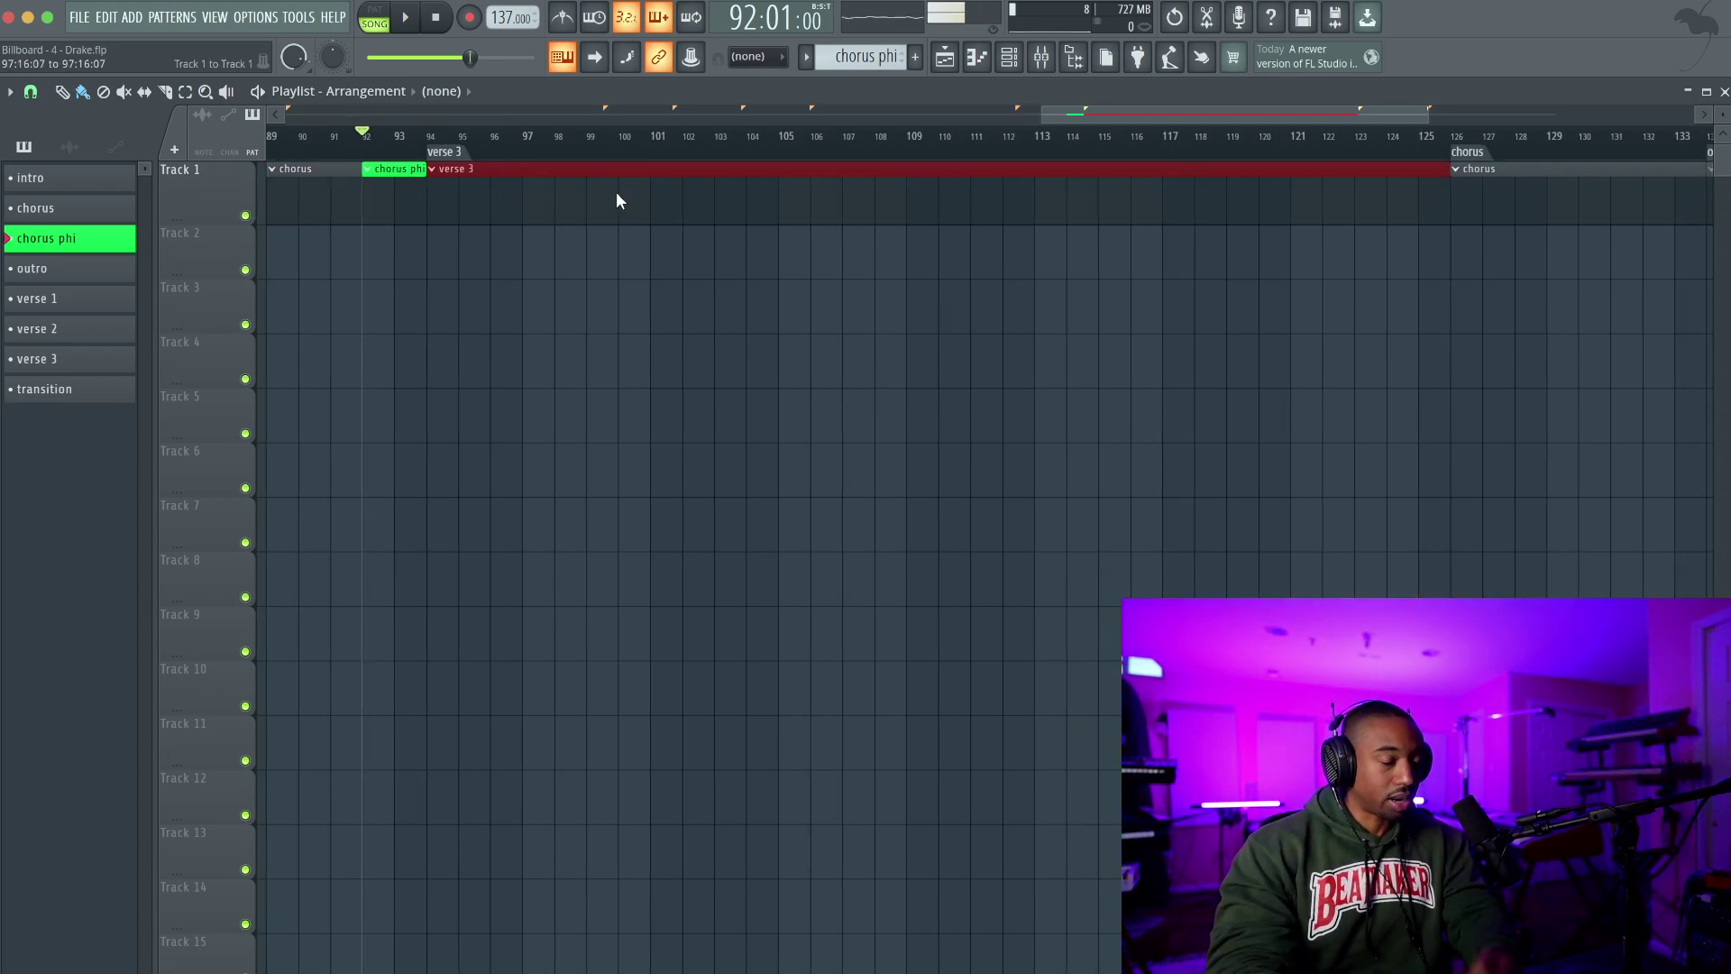
scroll(617, 200, right, 2)
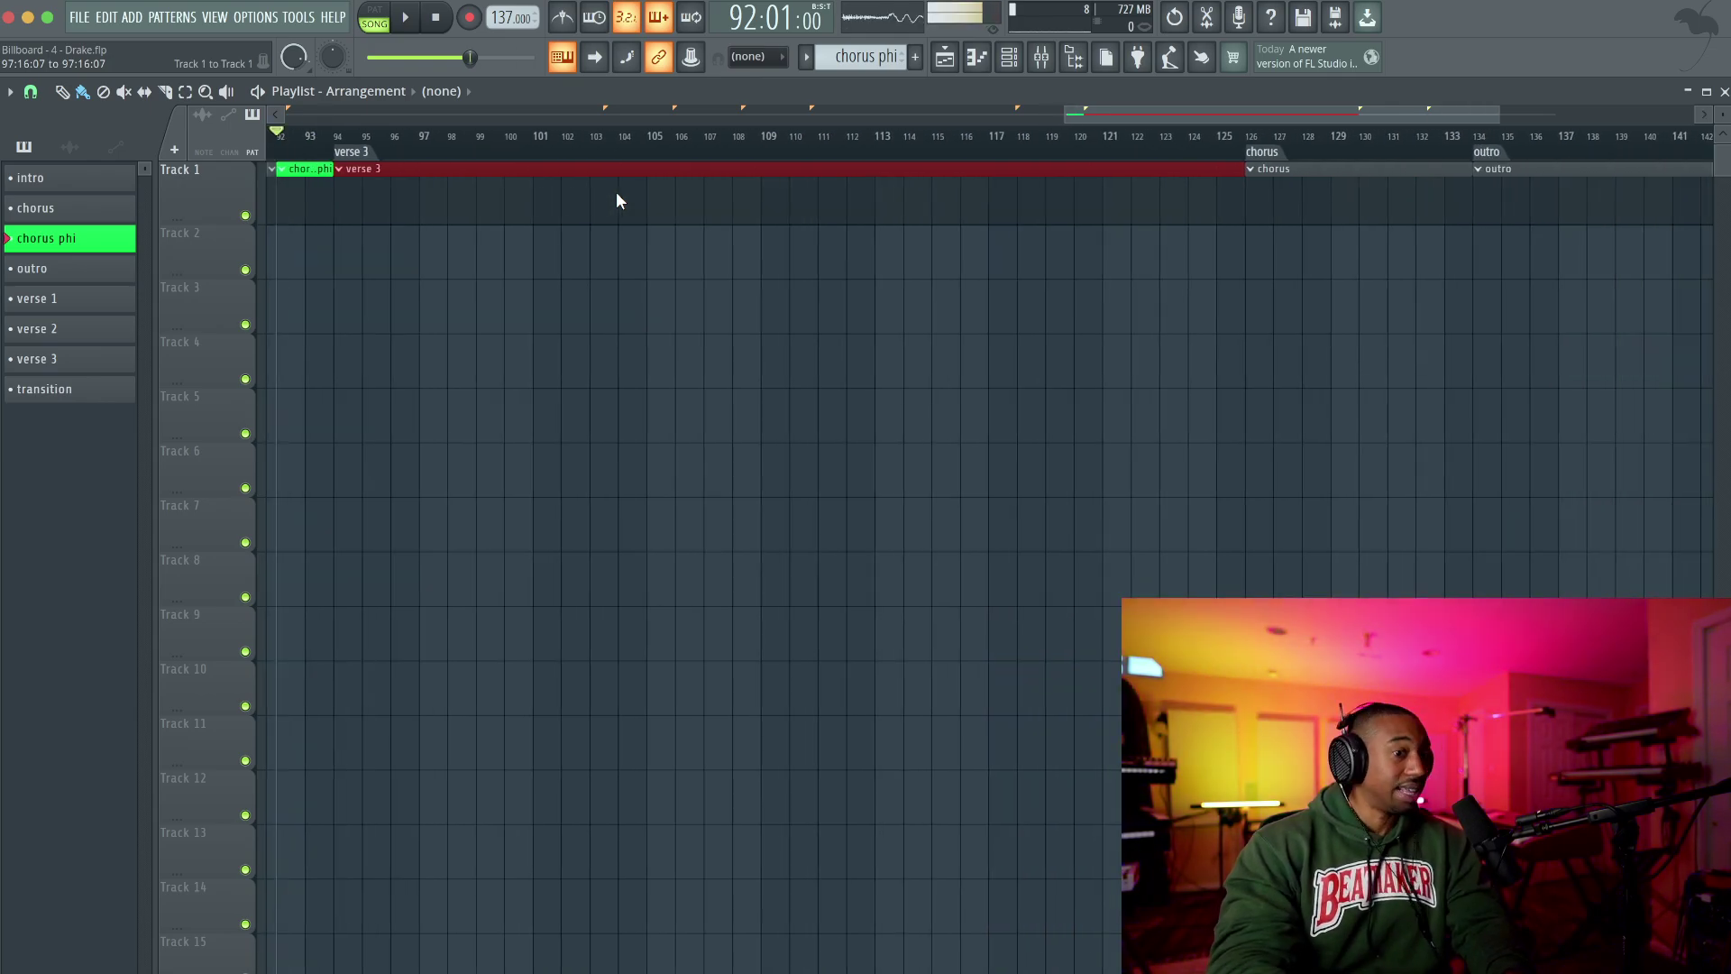
Step: Review the final chorus after verse 3 and select the outro clip starting at bar 134
scroll(617, 193, down, 2)
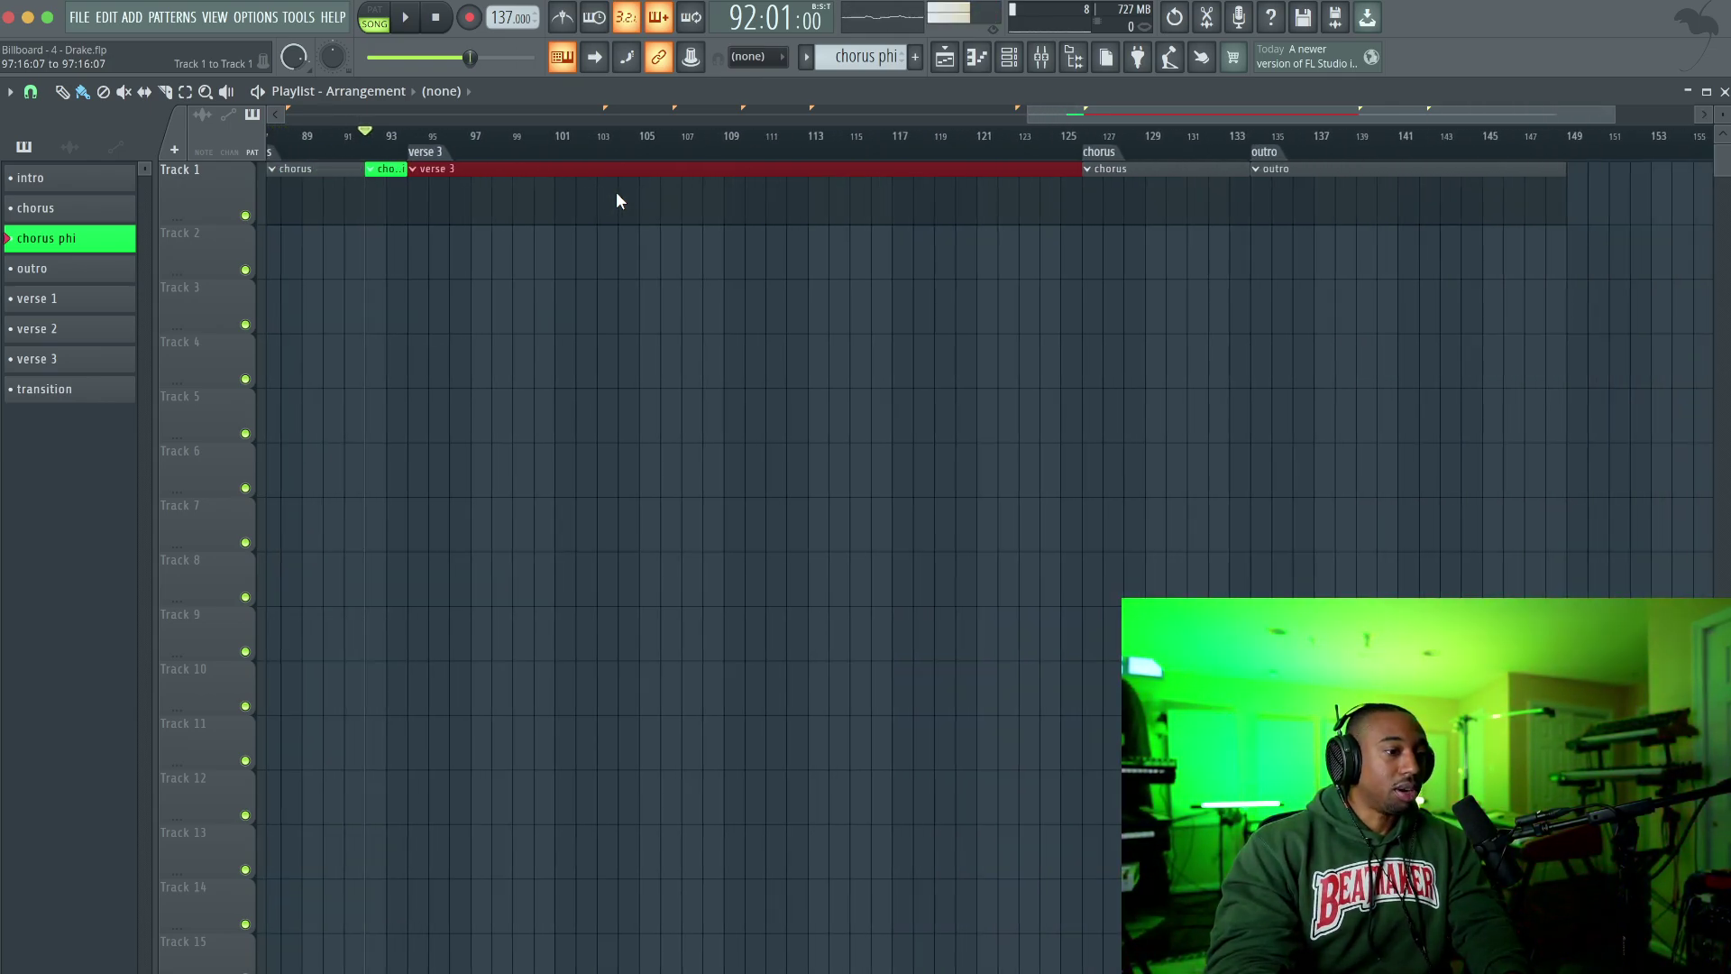
scroll(617, 193, down, 2)
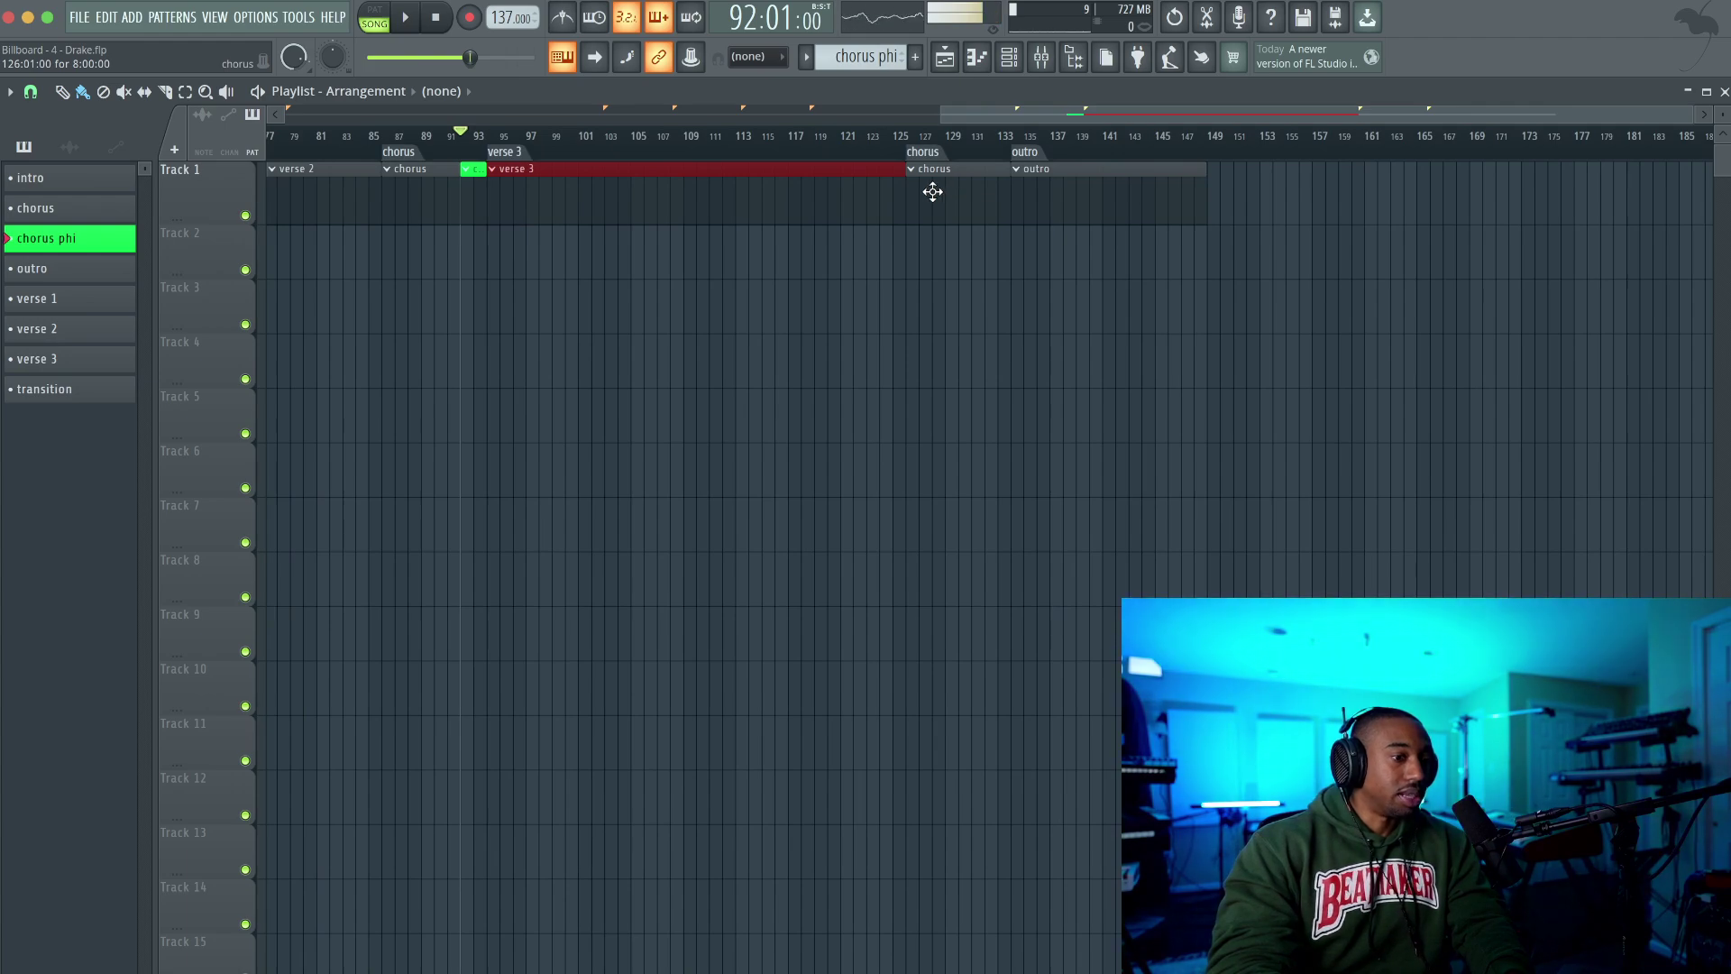
scroll(933, 191, up, 3)
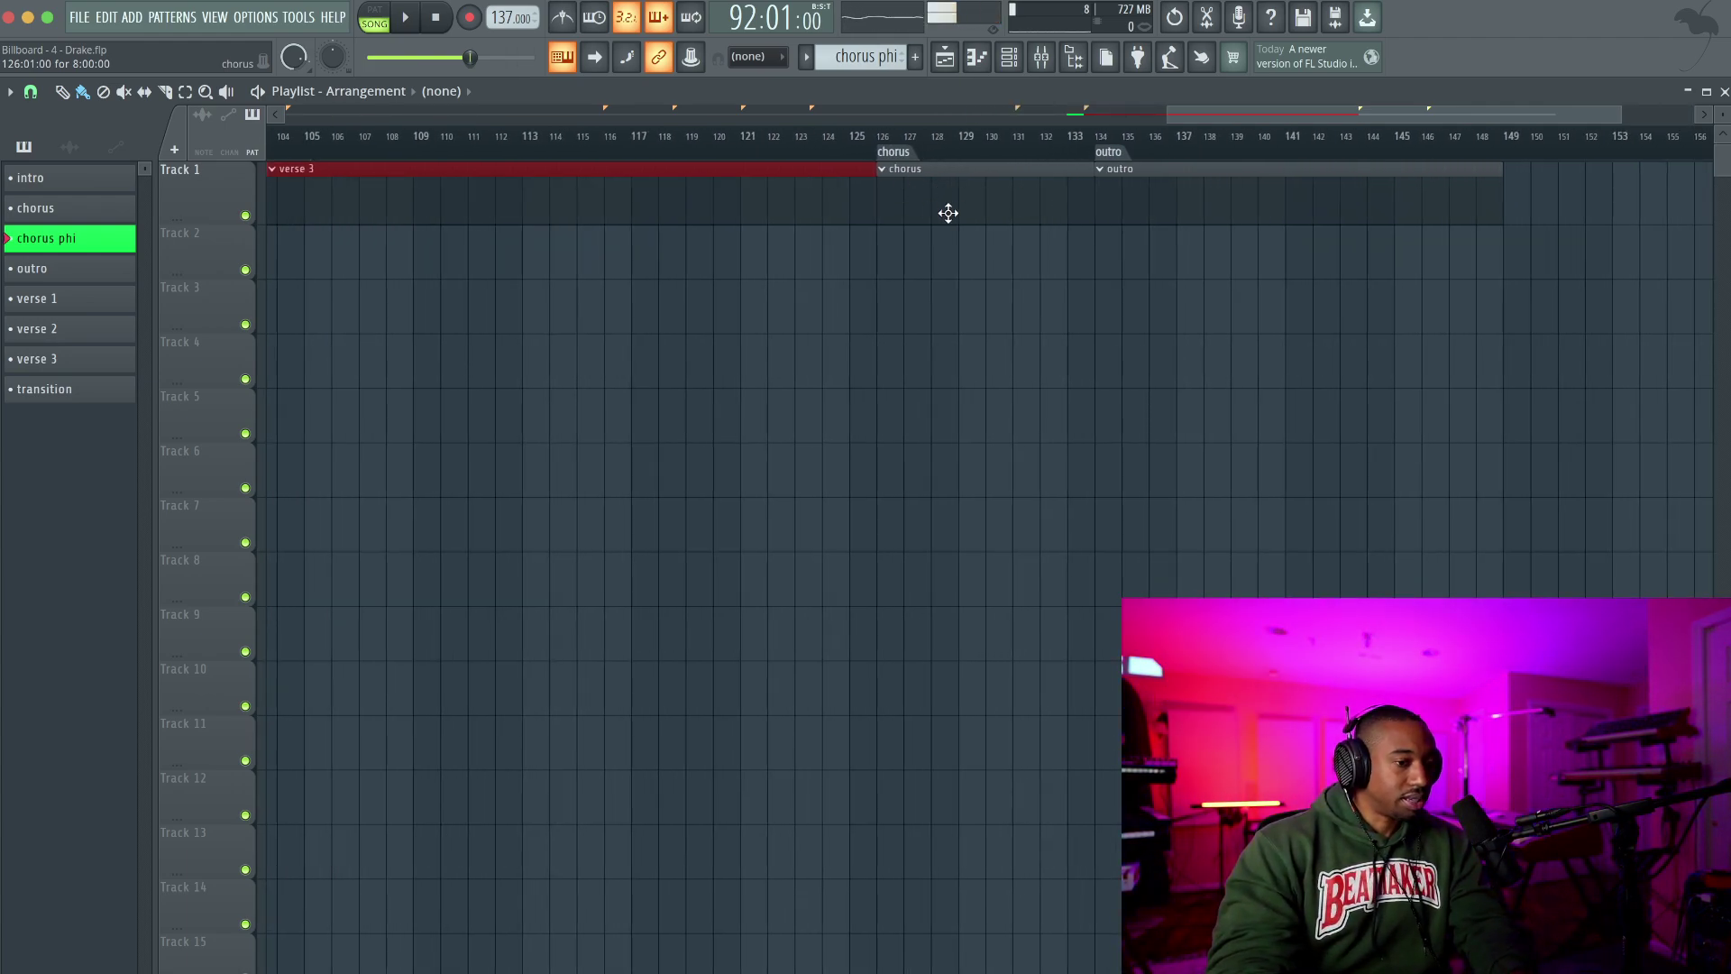
click(1114, 185)
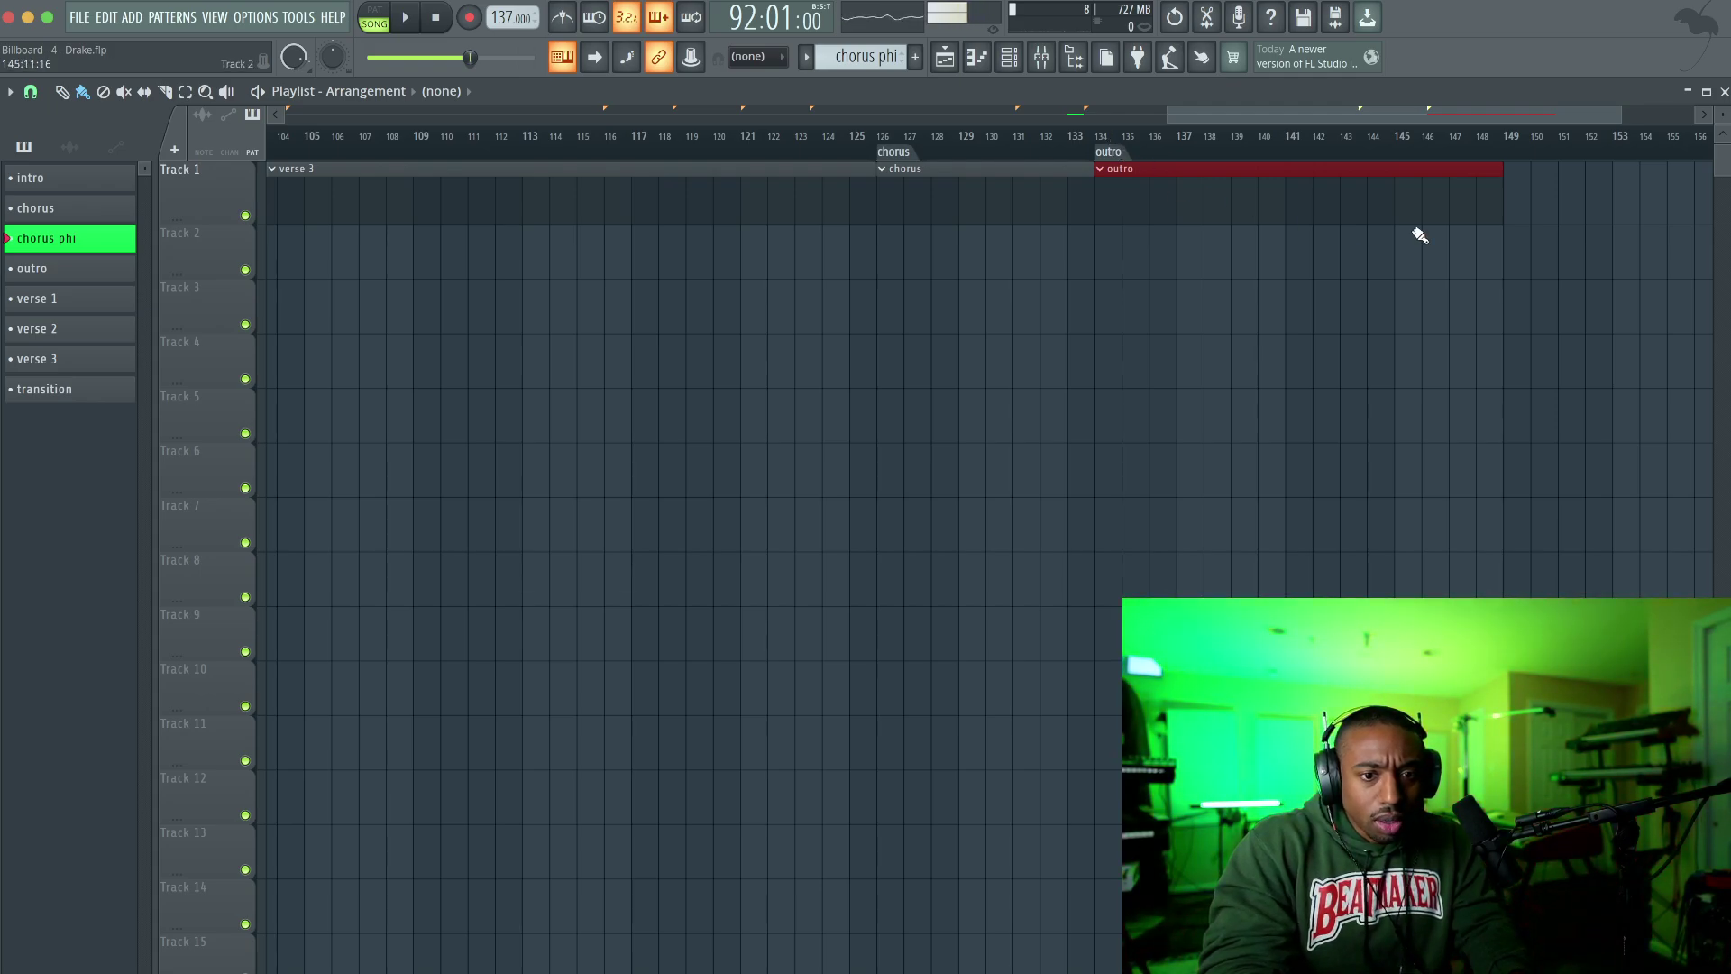
Step: Show the whole arrangement from bar 1, select the intro clip and clear the selection
scroll(1420, 235, left, 5)
scroll(930, 319, left, 8)
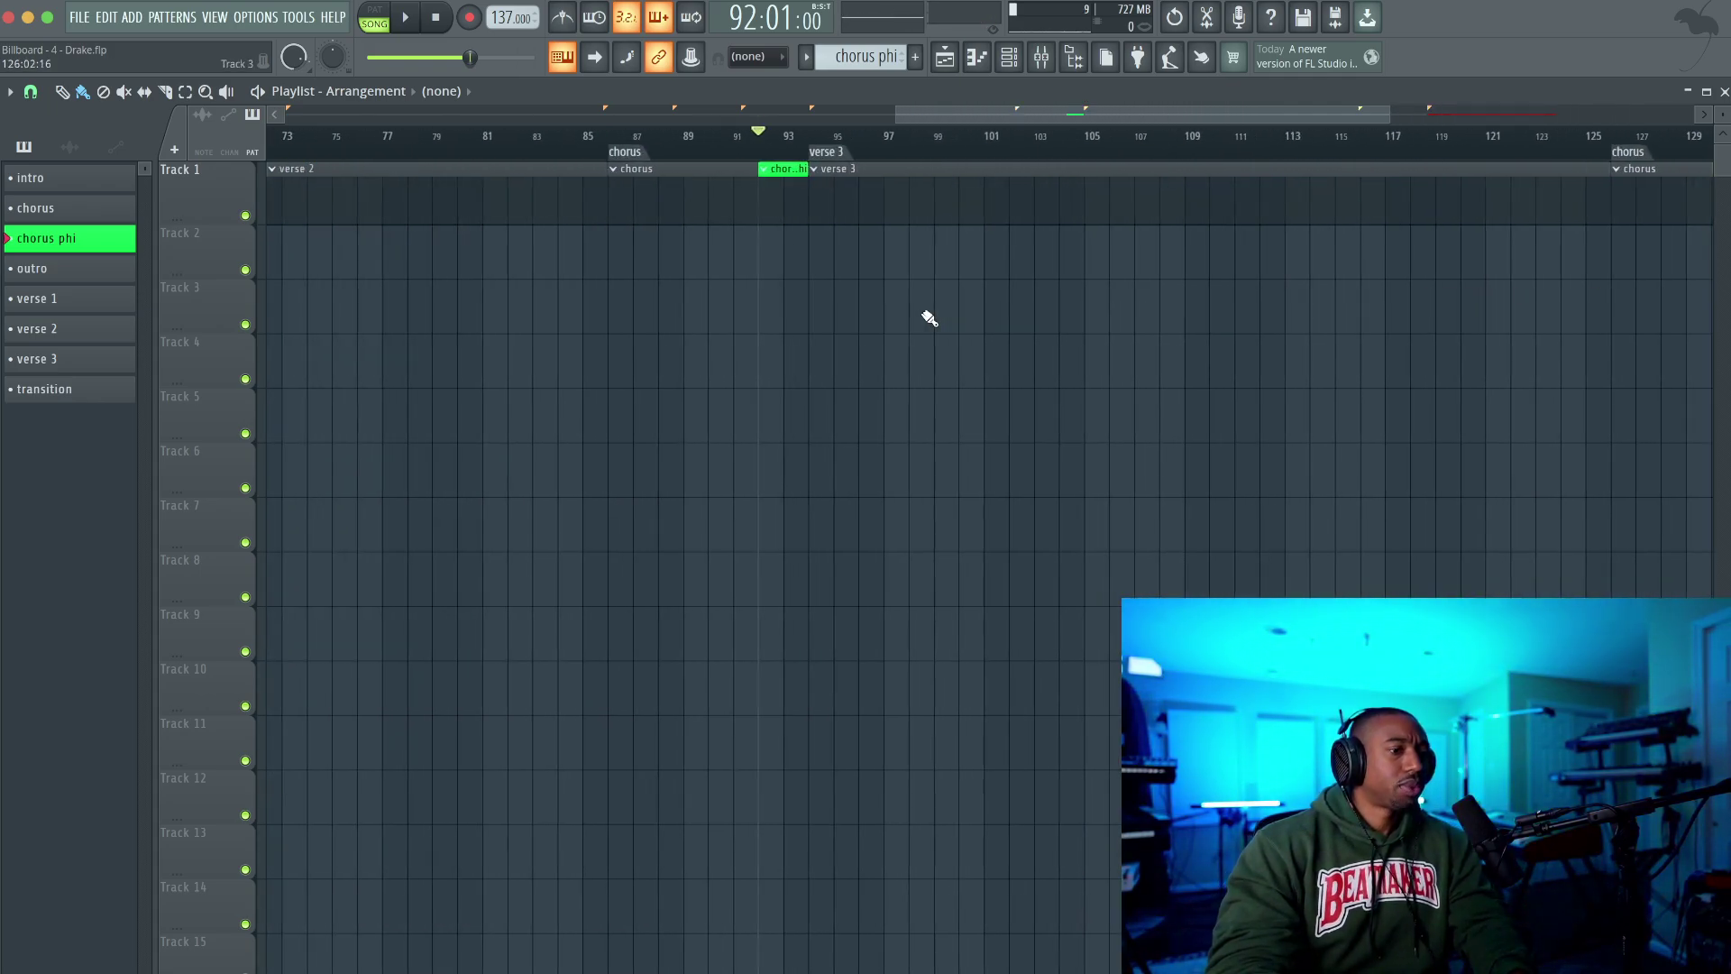
scroll(930, 318, down, 6)
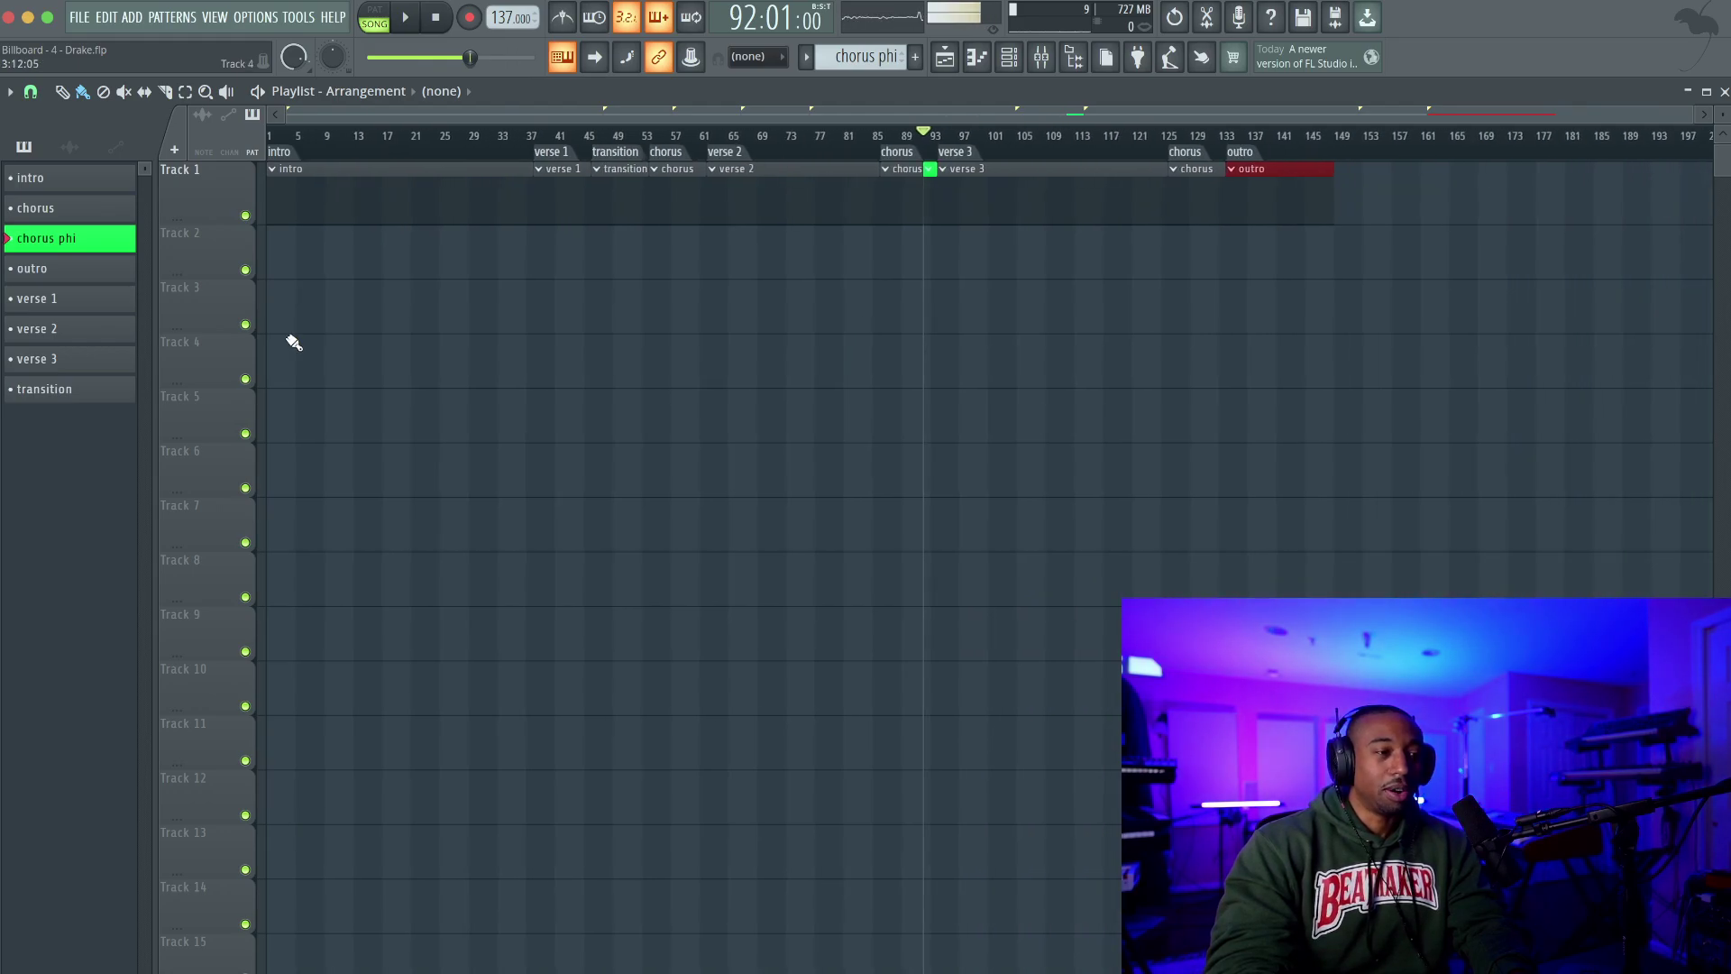
click(442, 189)
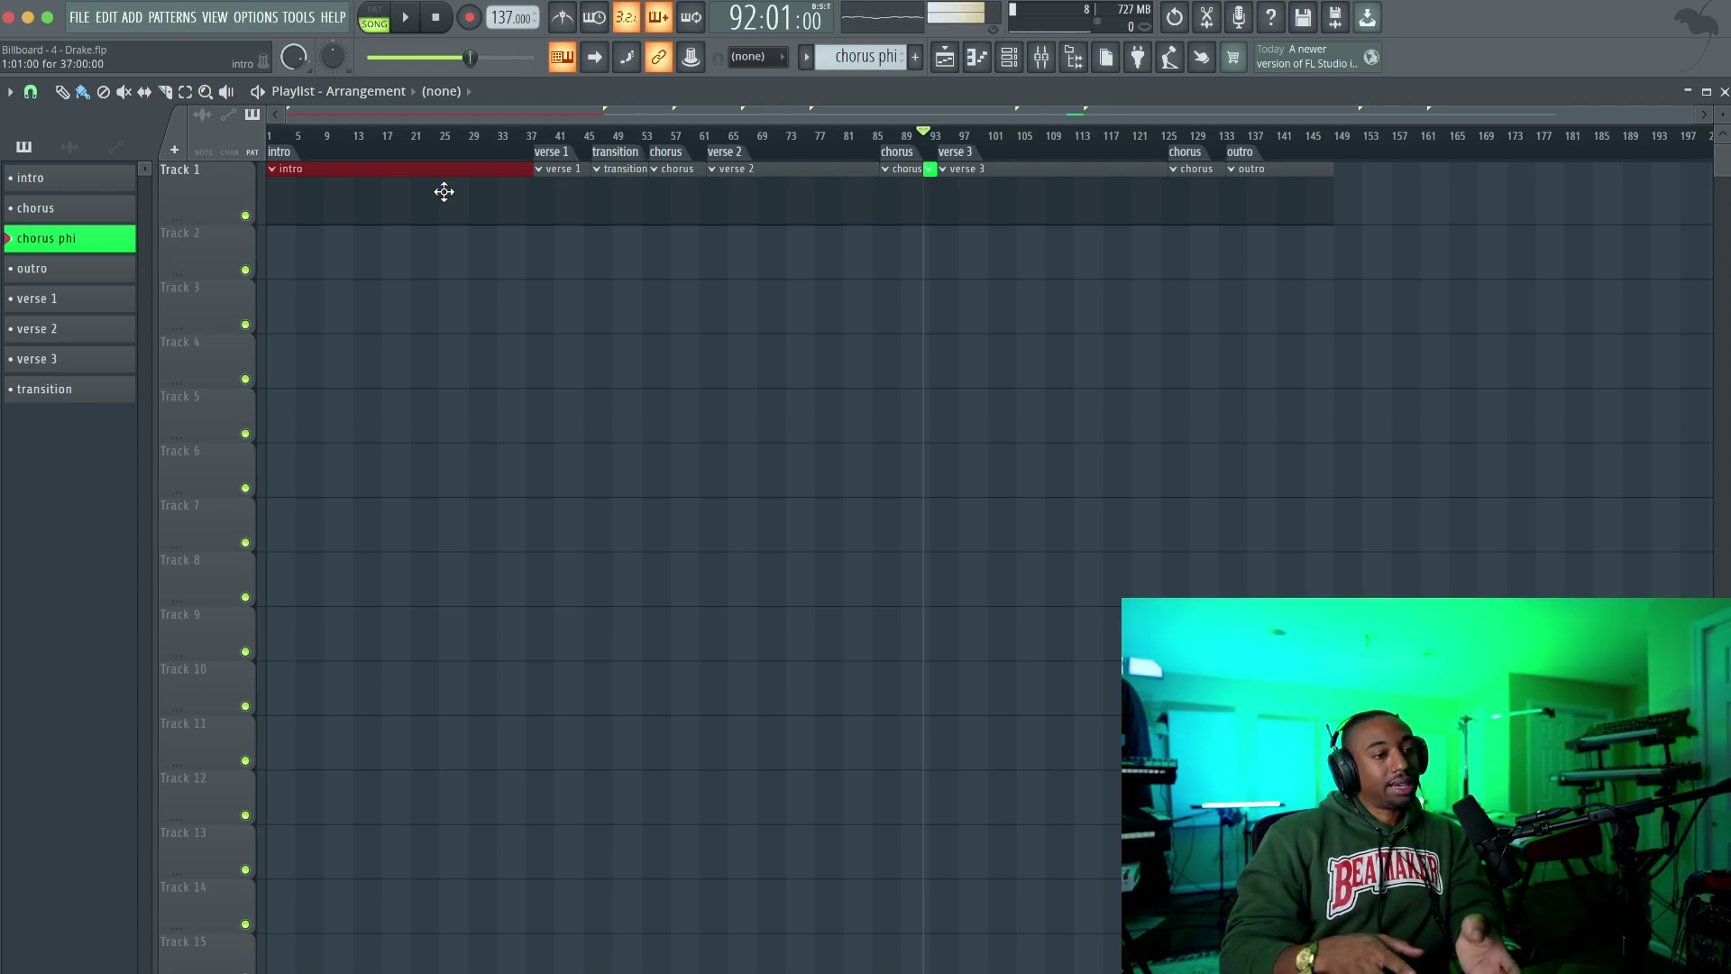
click(484, 326)
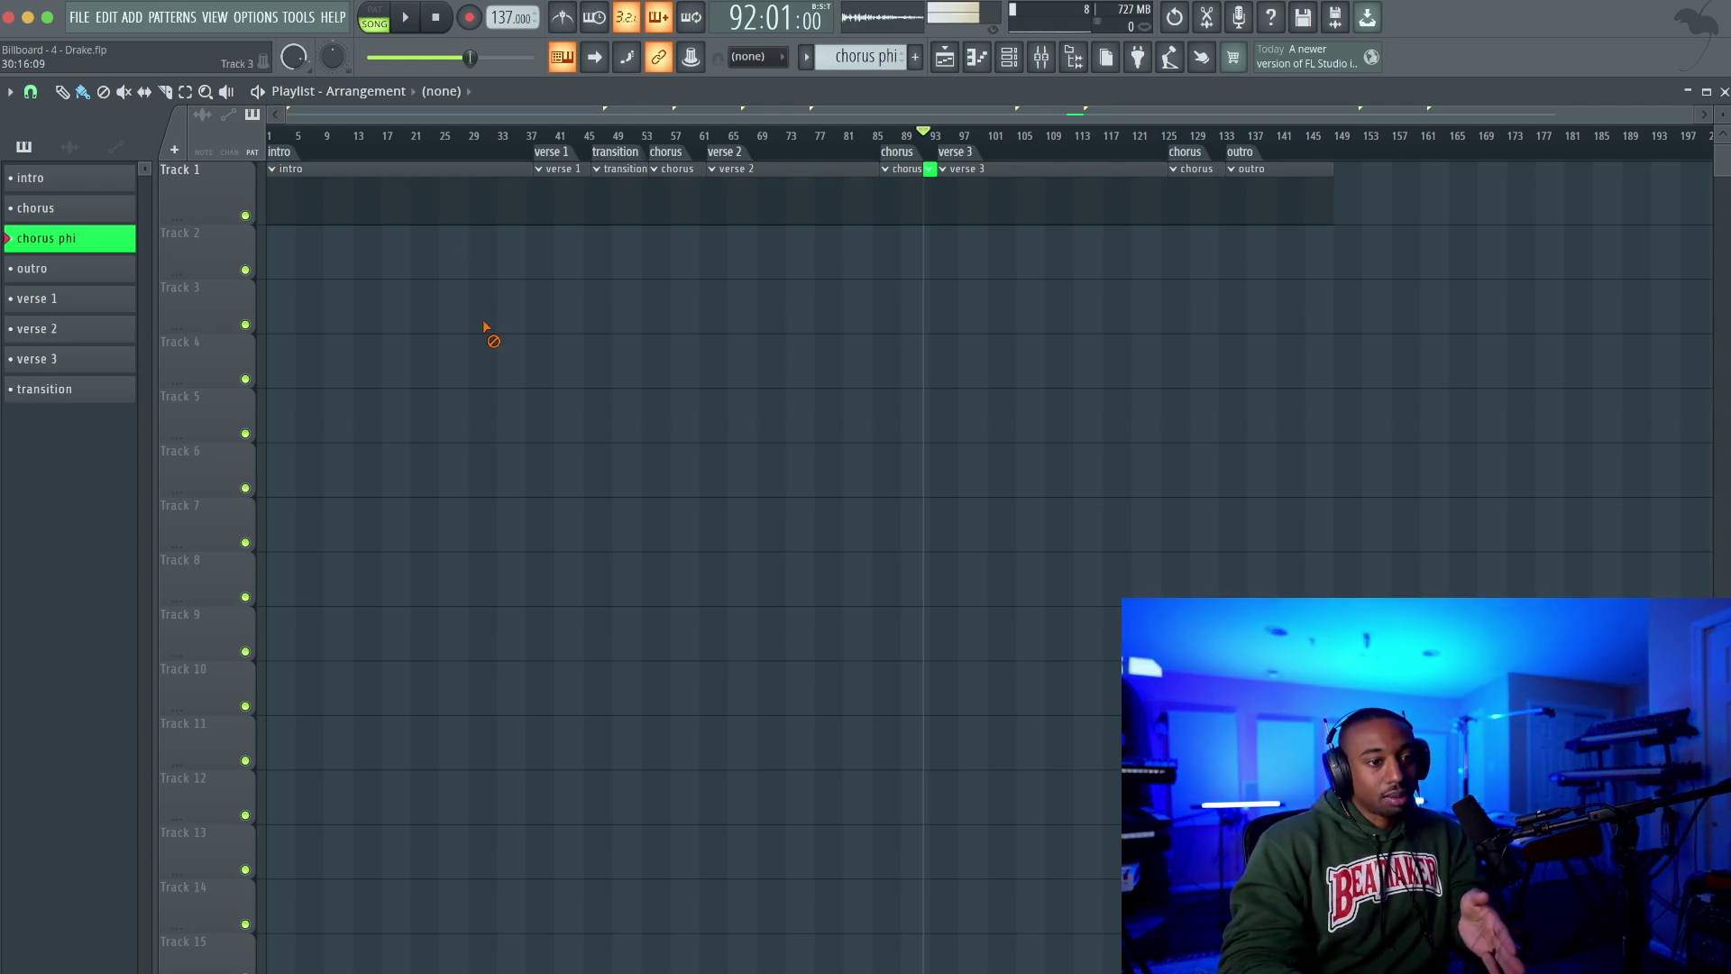
Step: List the project files in the Billboard Hit Song Structures folder of the browser, then hide the browser again
click(1083, 73)
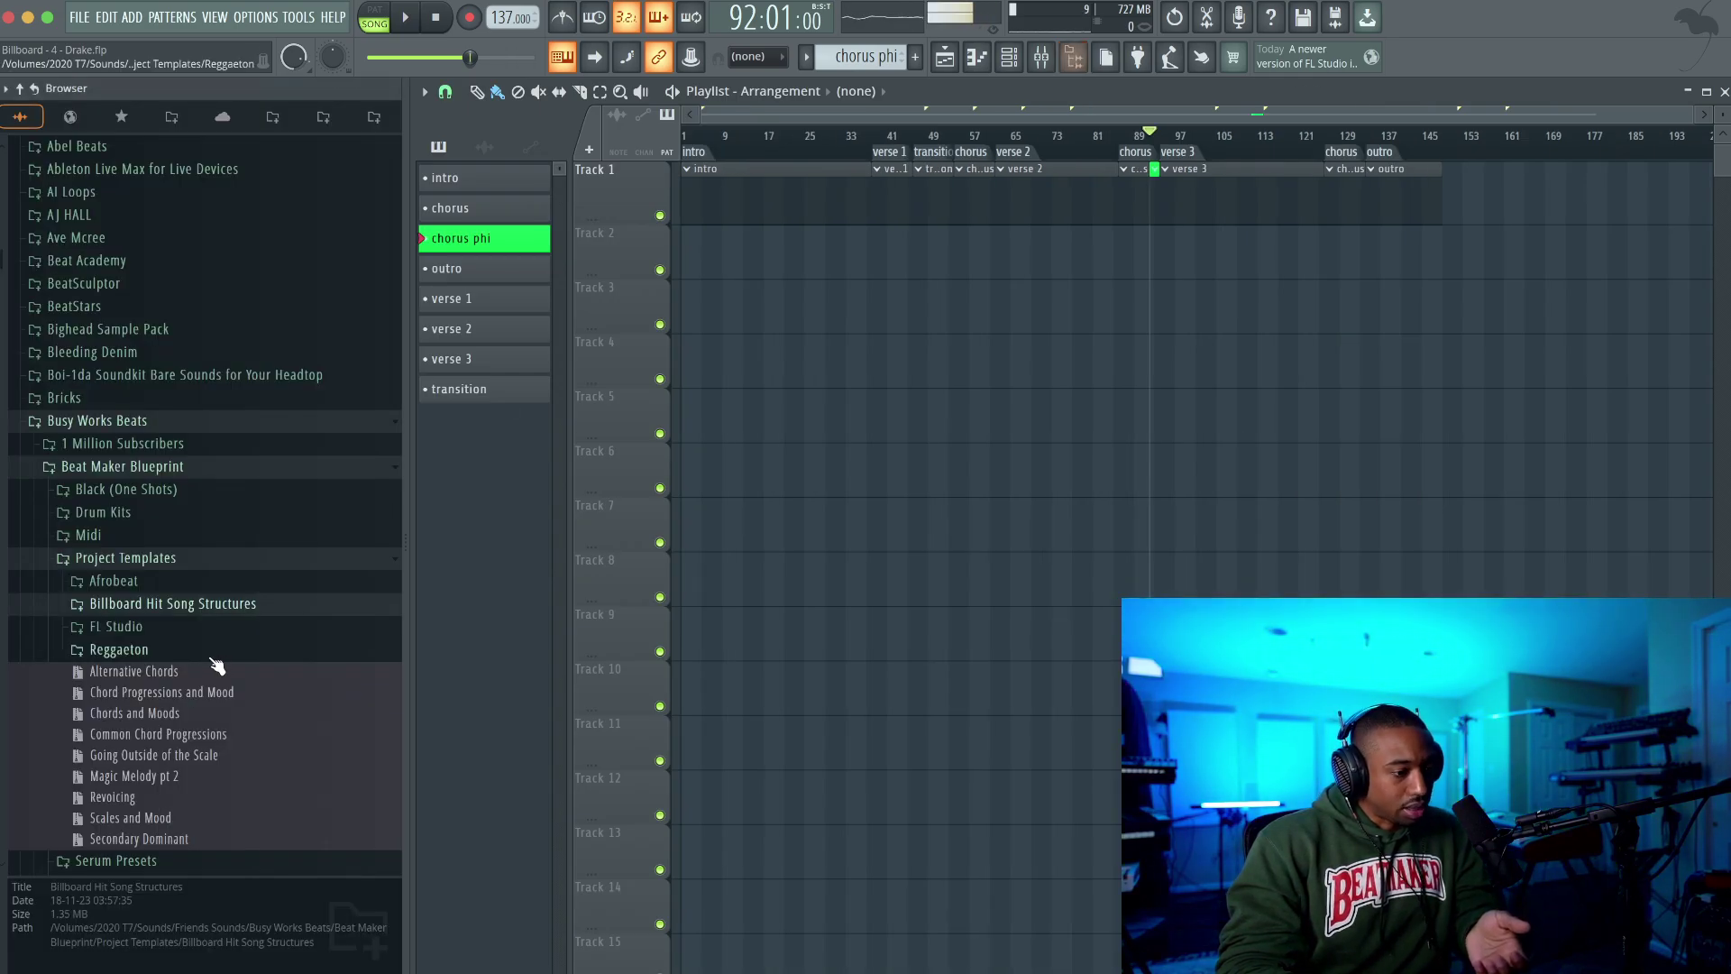
click(248, 604)
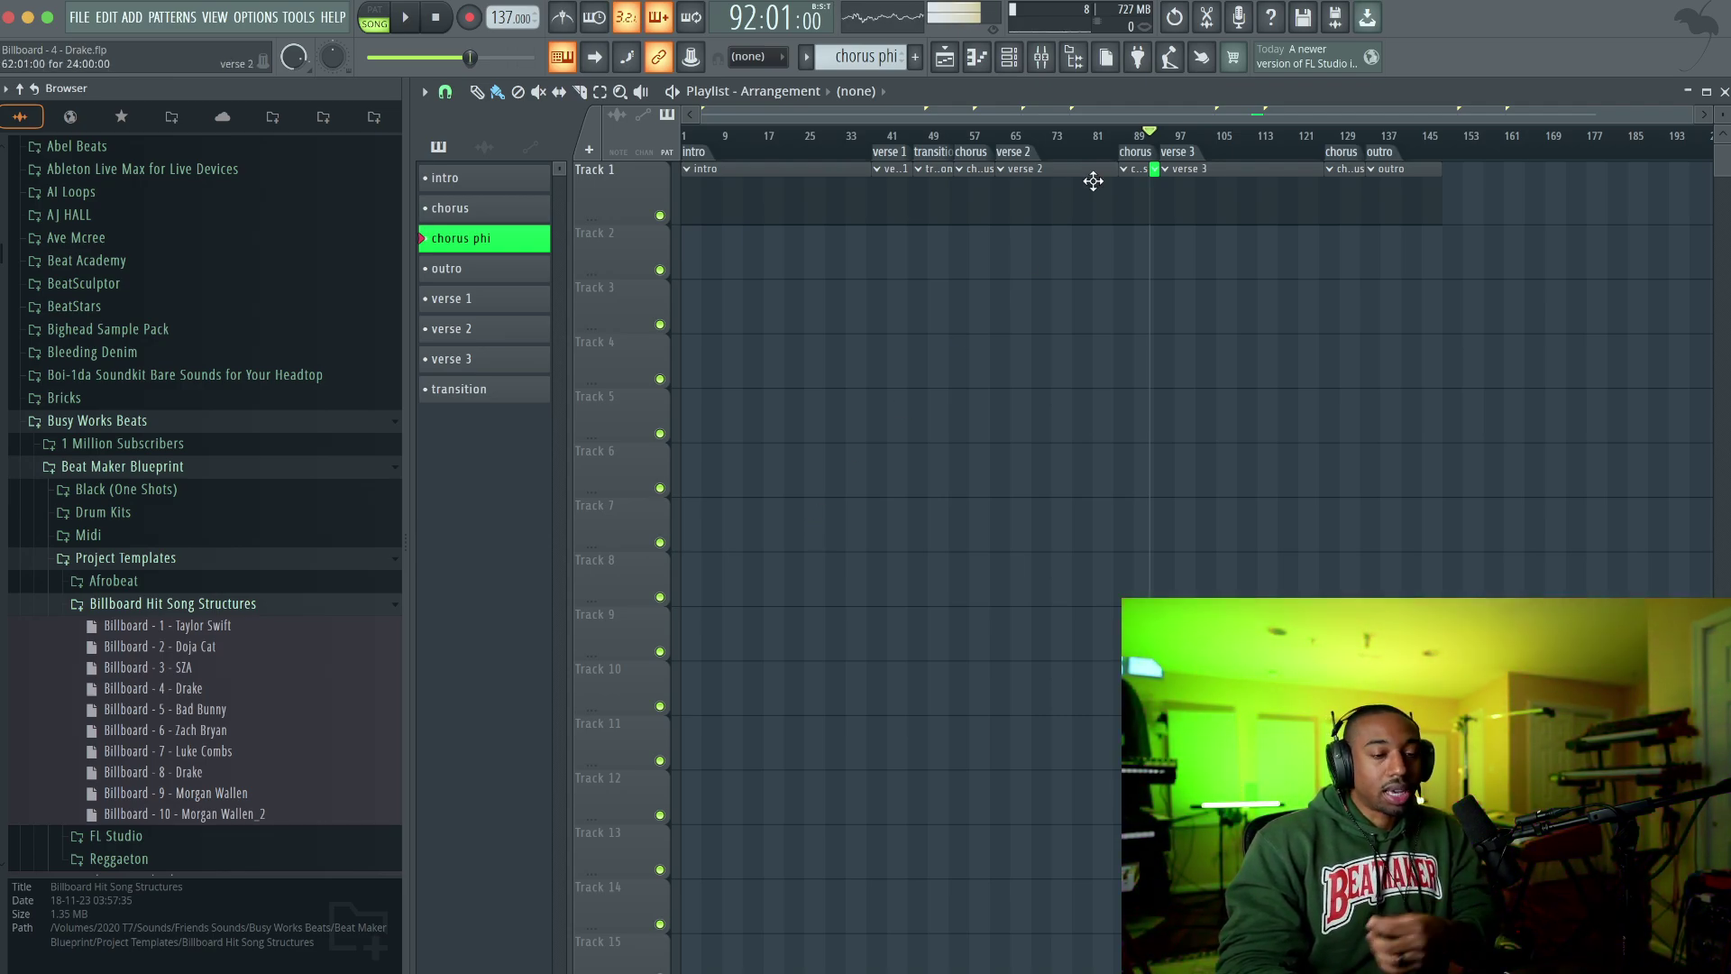
click(1073, 57)
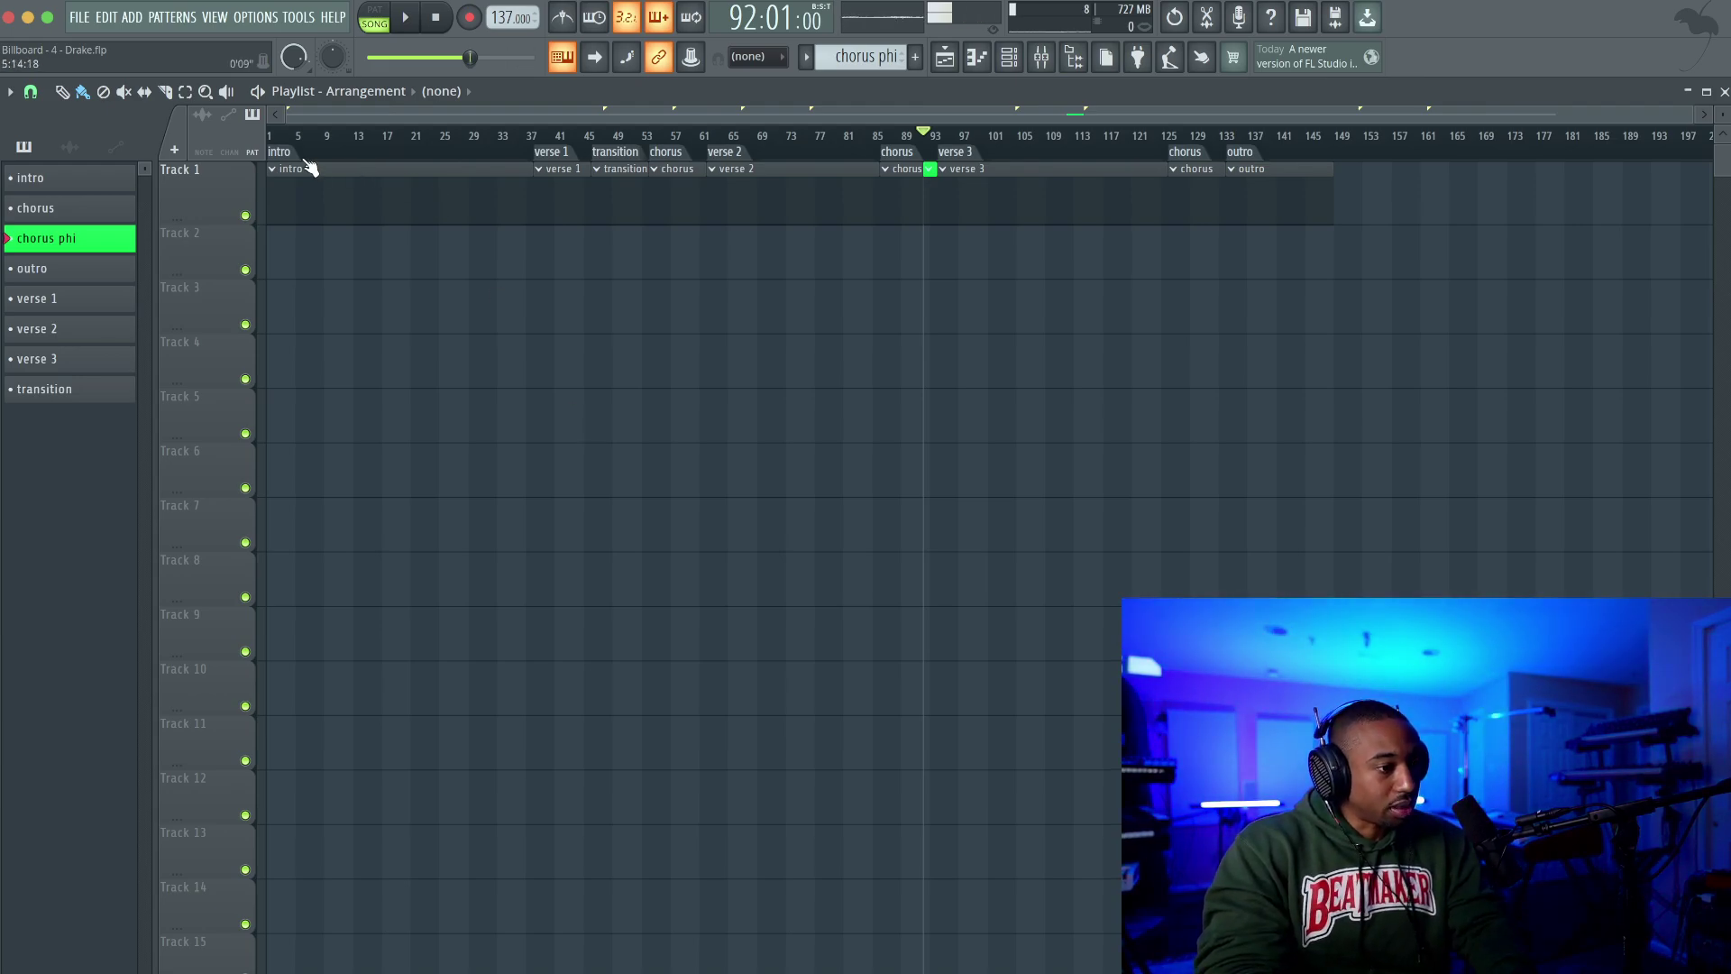
Step: Select the verse 1 clip, then the transition clip, and finally both together on Track 1
scroll(312, 178, up, 5)
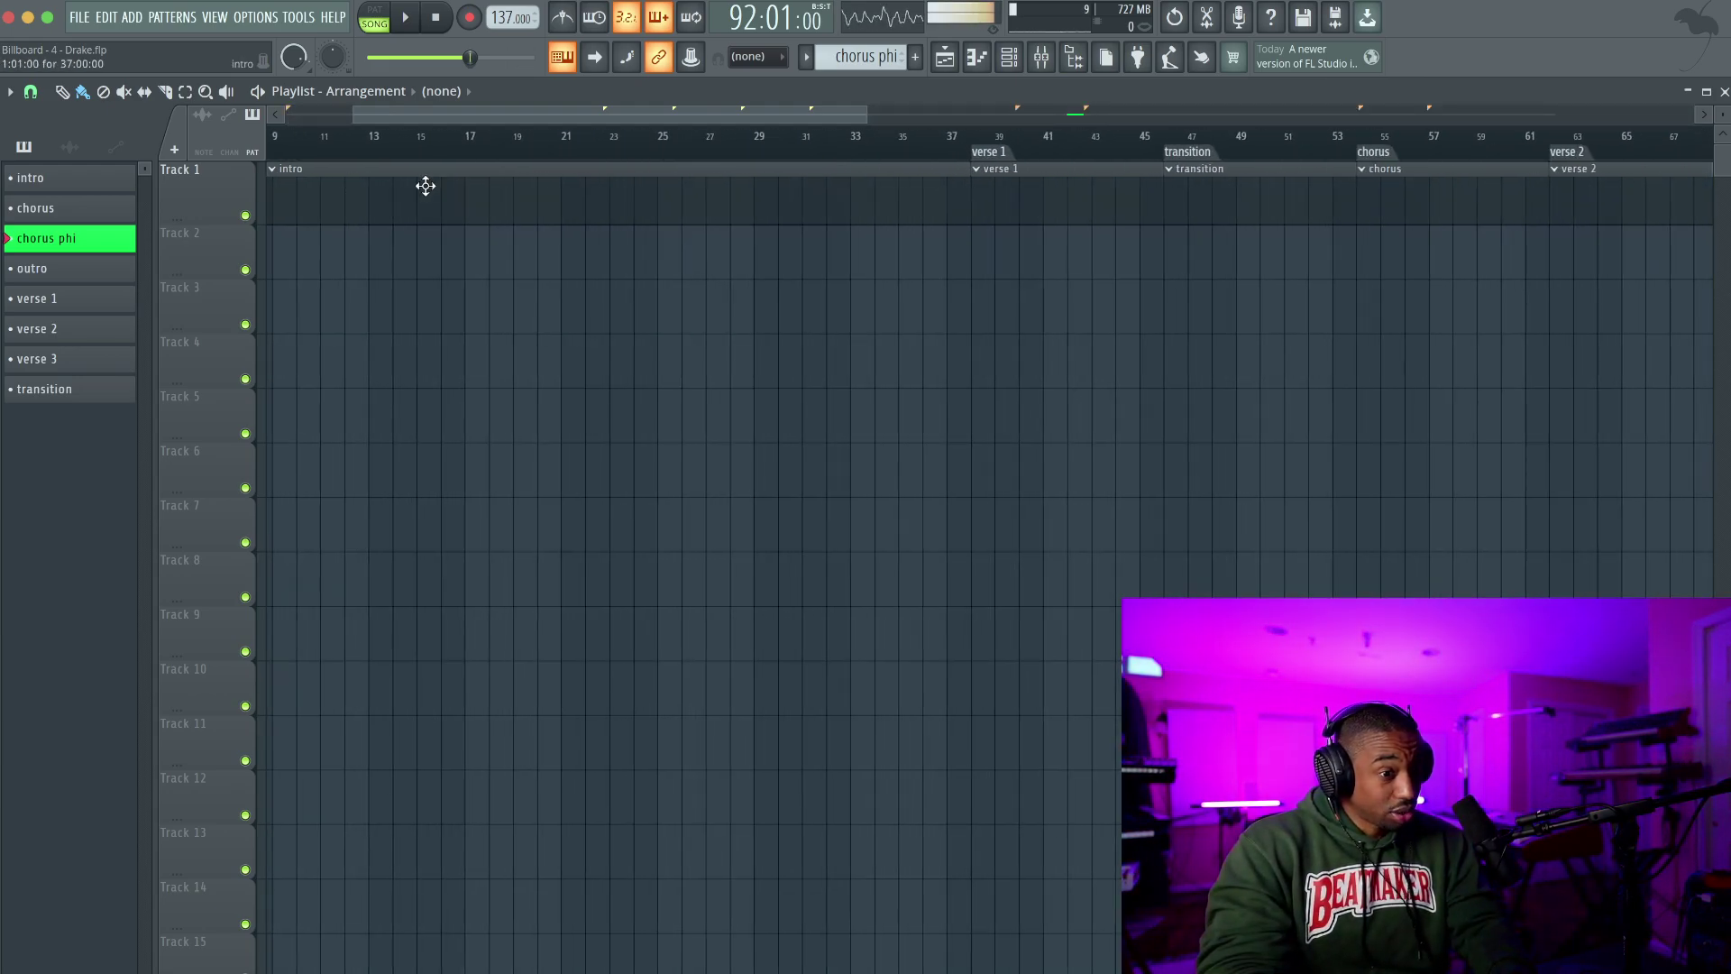
drag(976, 147, 868, 159)
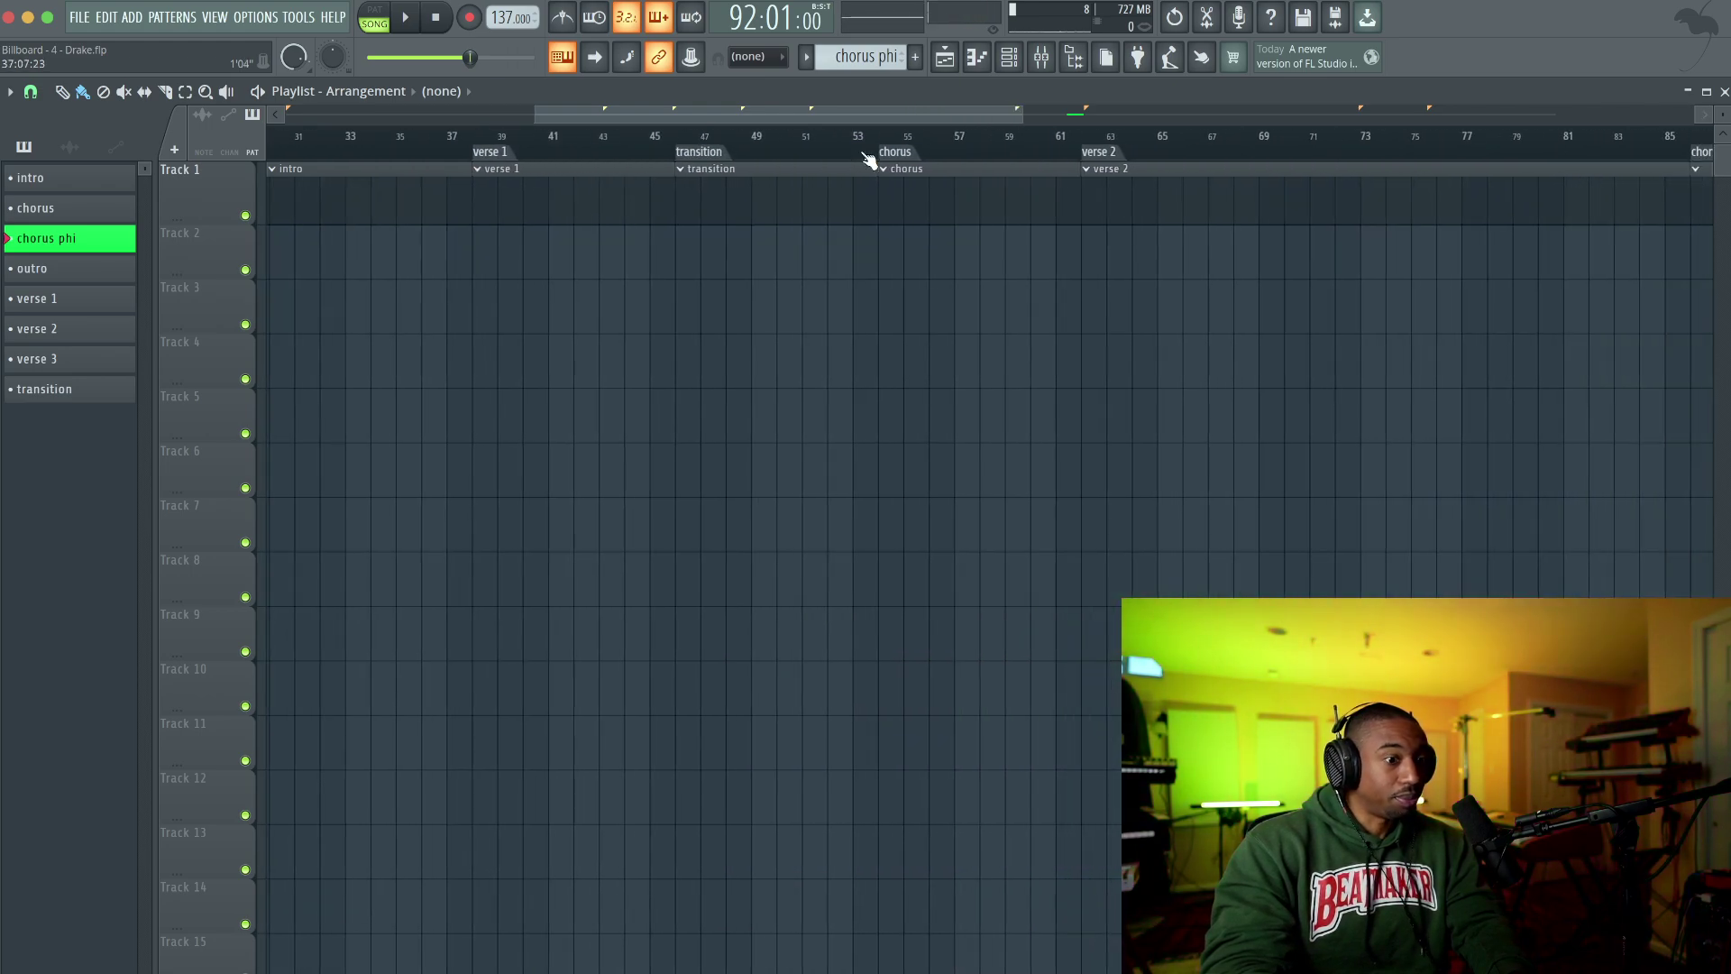
click(523, 200)
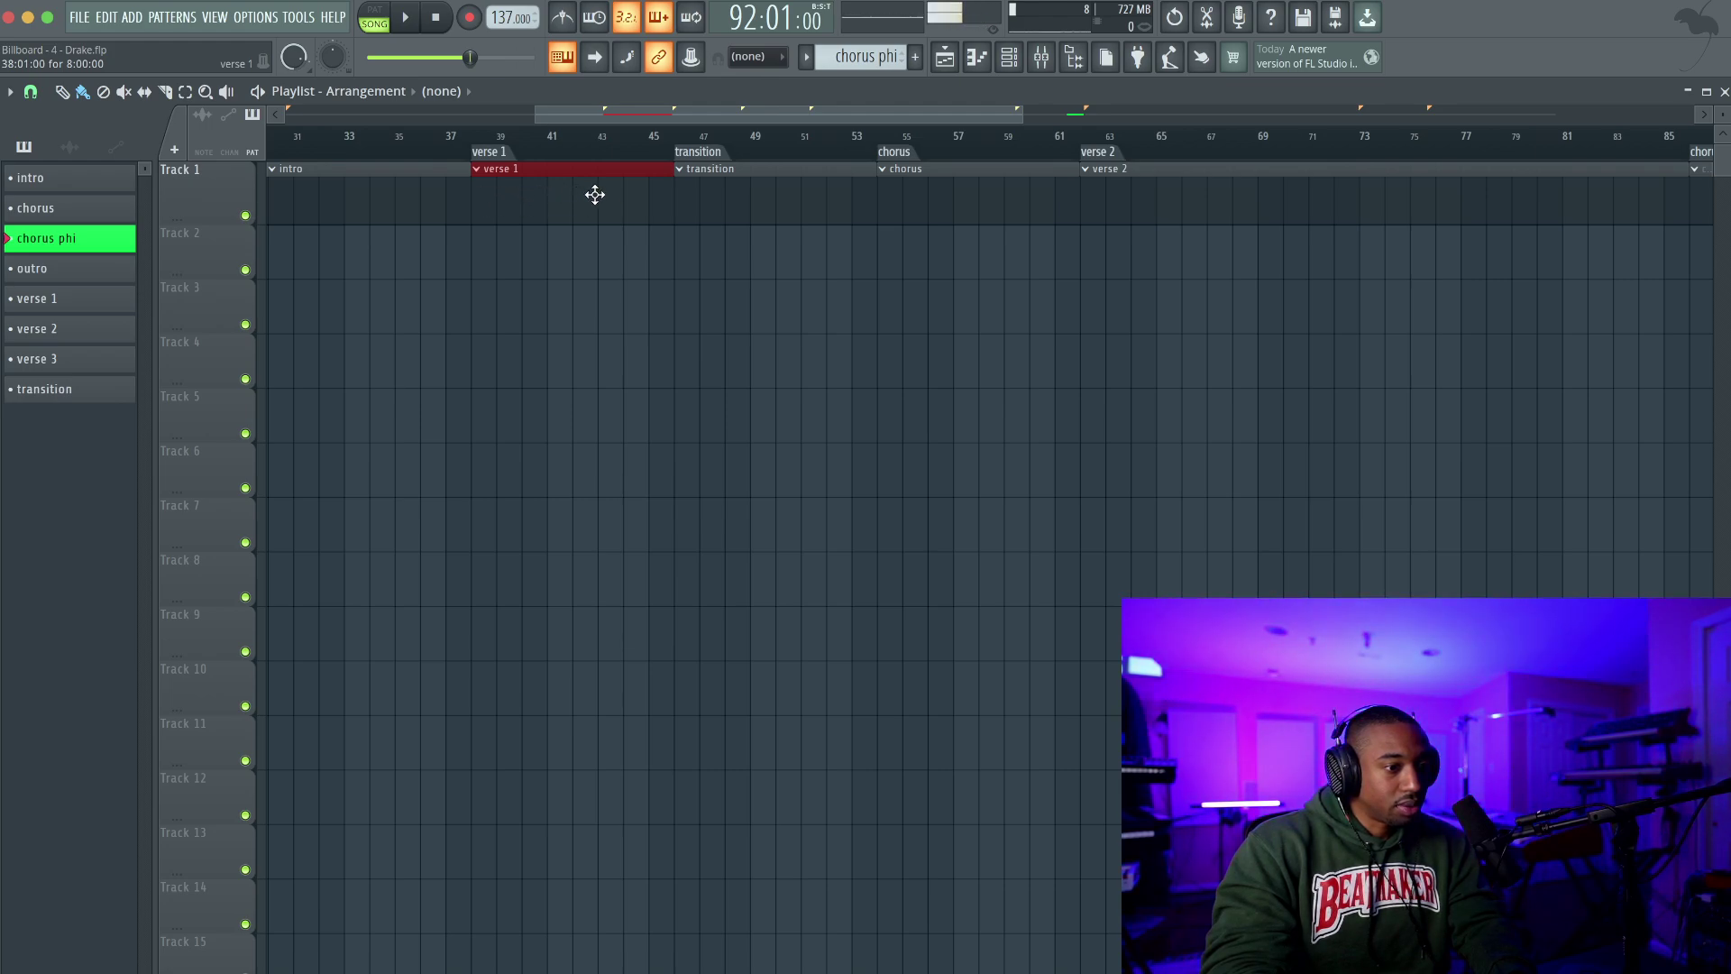
mouse_move(705, 188)
mouse_down()
mouse_move(776, 204)
mouse_move(636, 204)
mouse_move(681, 201)
mouse_up()
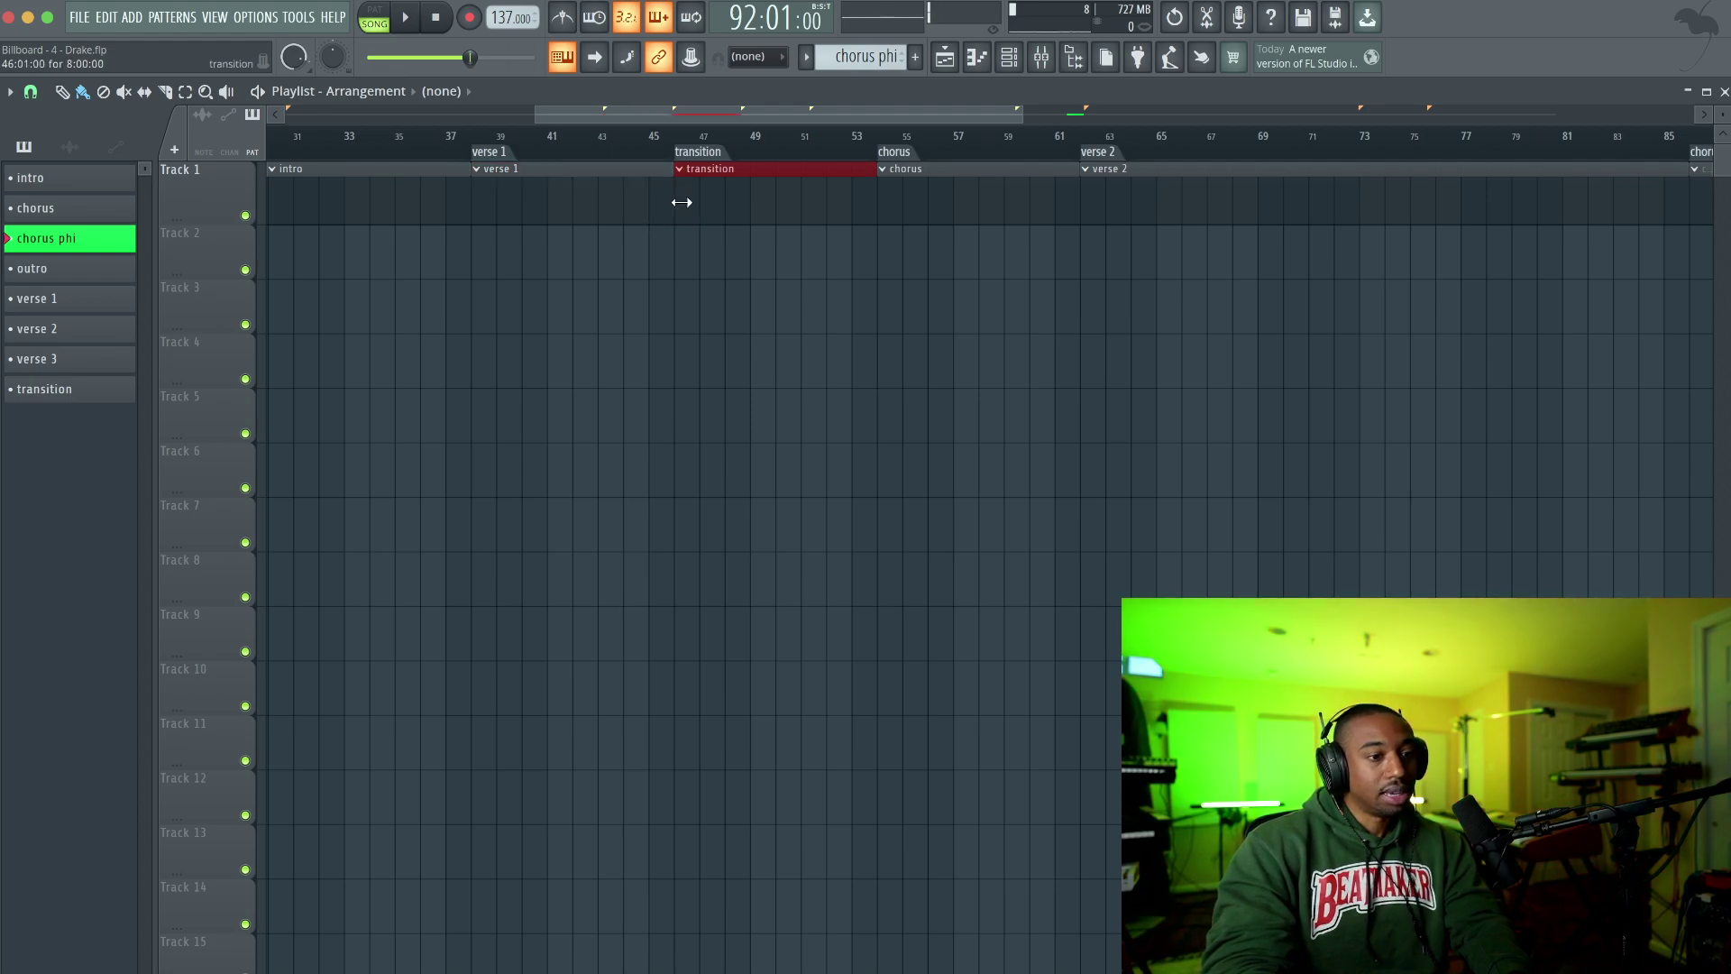
ctrl+click(617, 205)
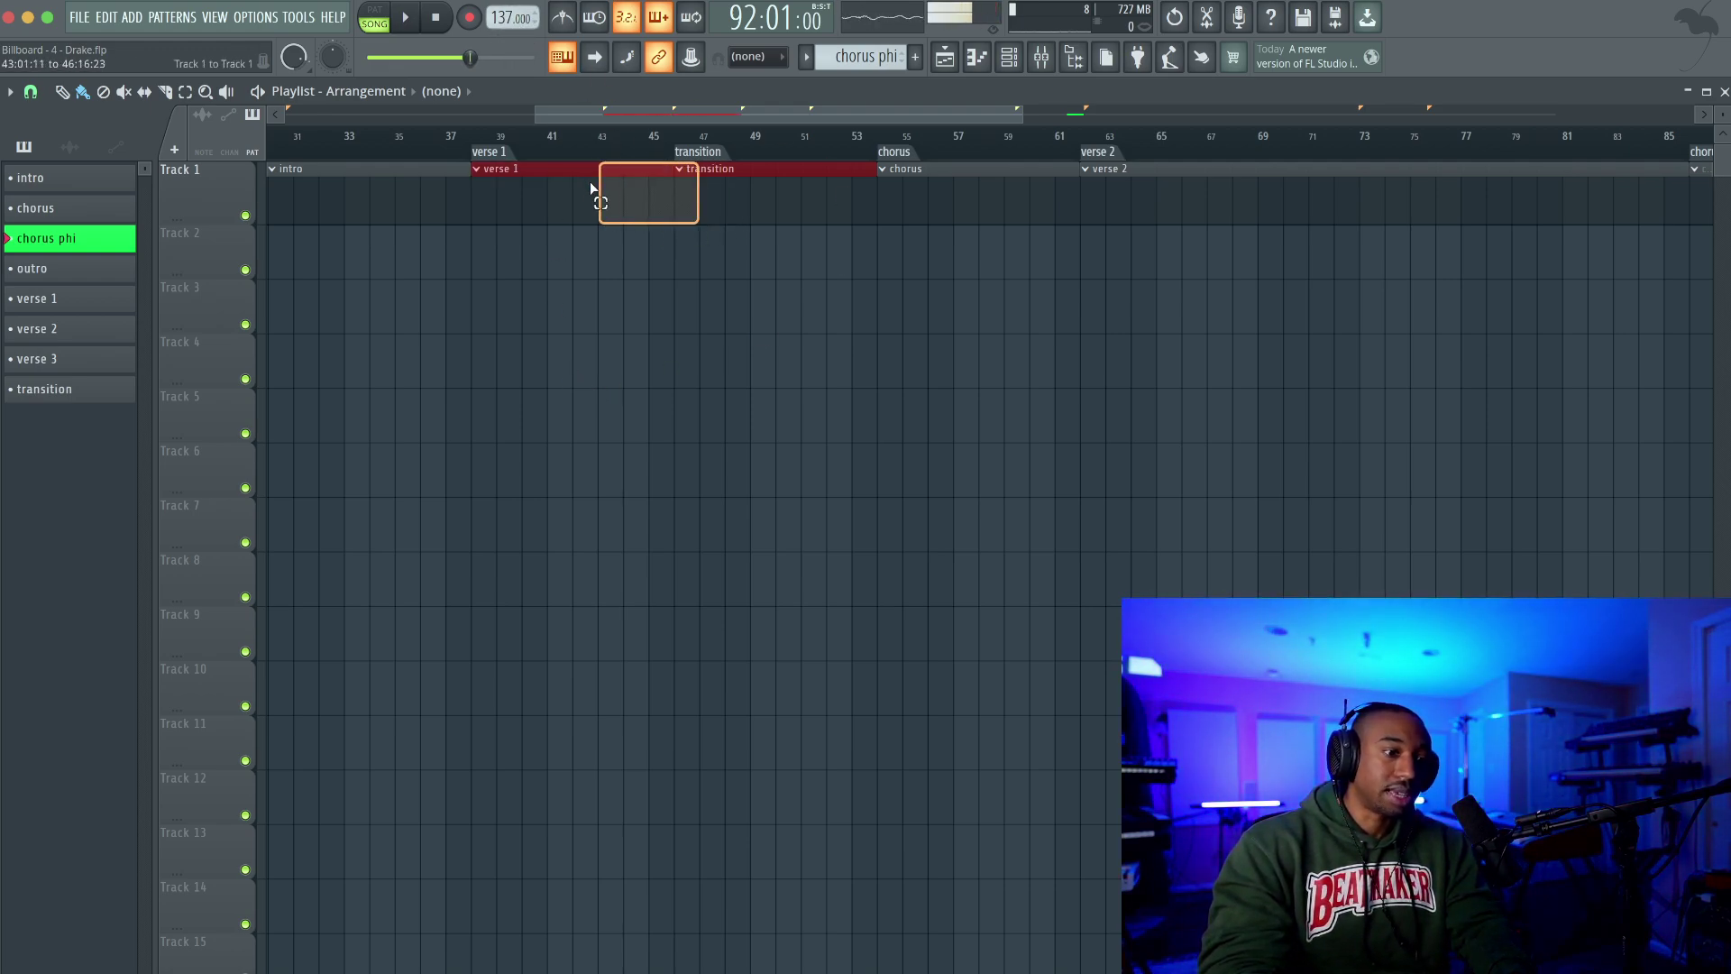
Step: Select the first chorus clip starting at bar 54, followed by the verse 2 clip starting at bar 62
scroll(641, 220, right, 4)
drag(641, 211, 512, 195)
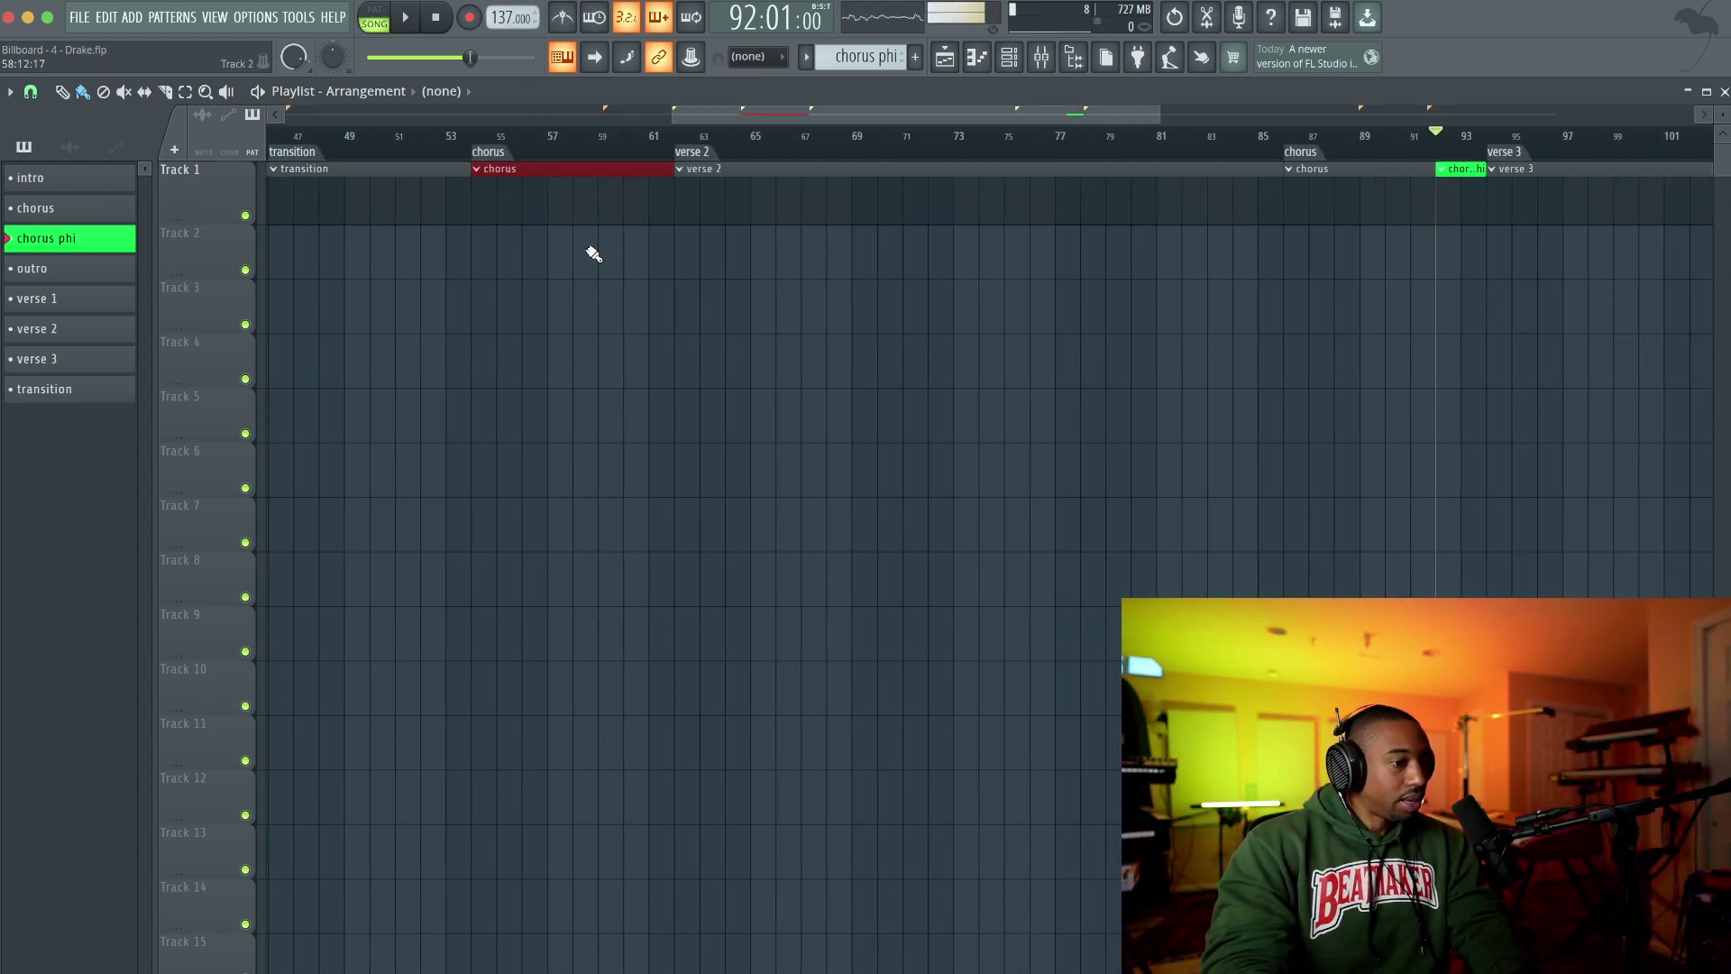
scroll(549, 213, right, 1)
scroll(550, 213, right, 2)
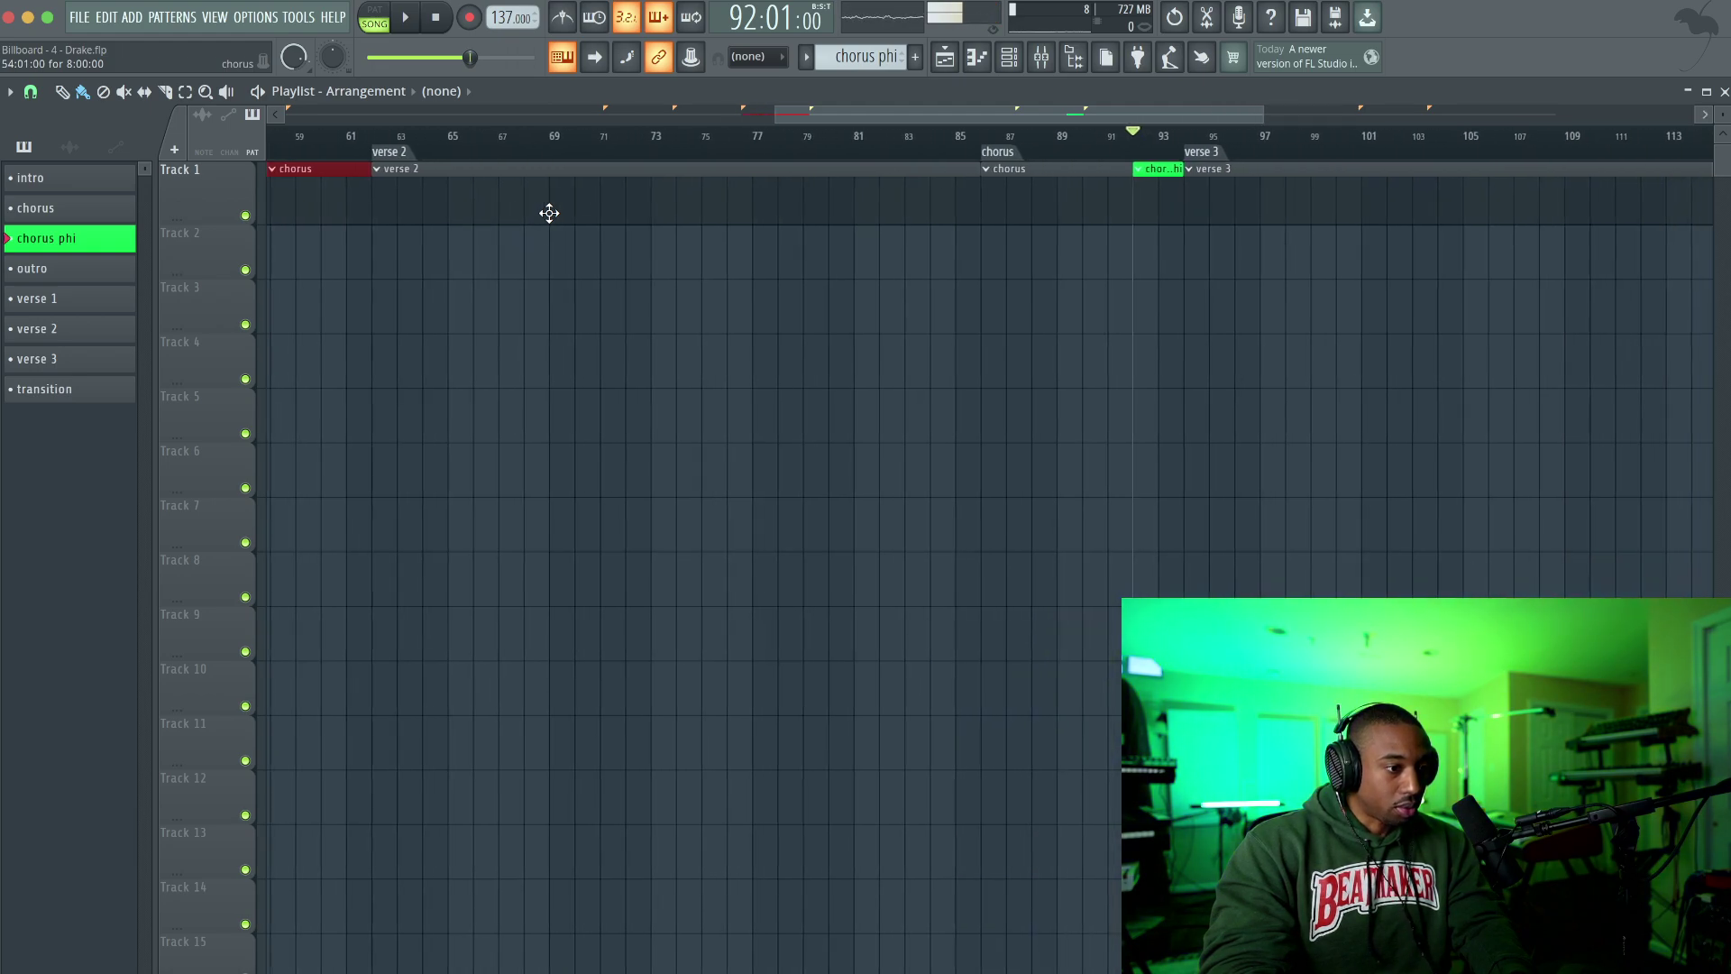
click(425, 193)
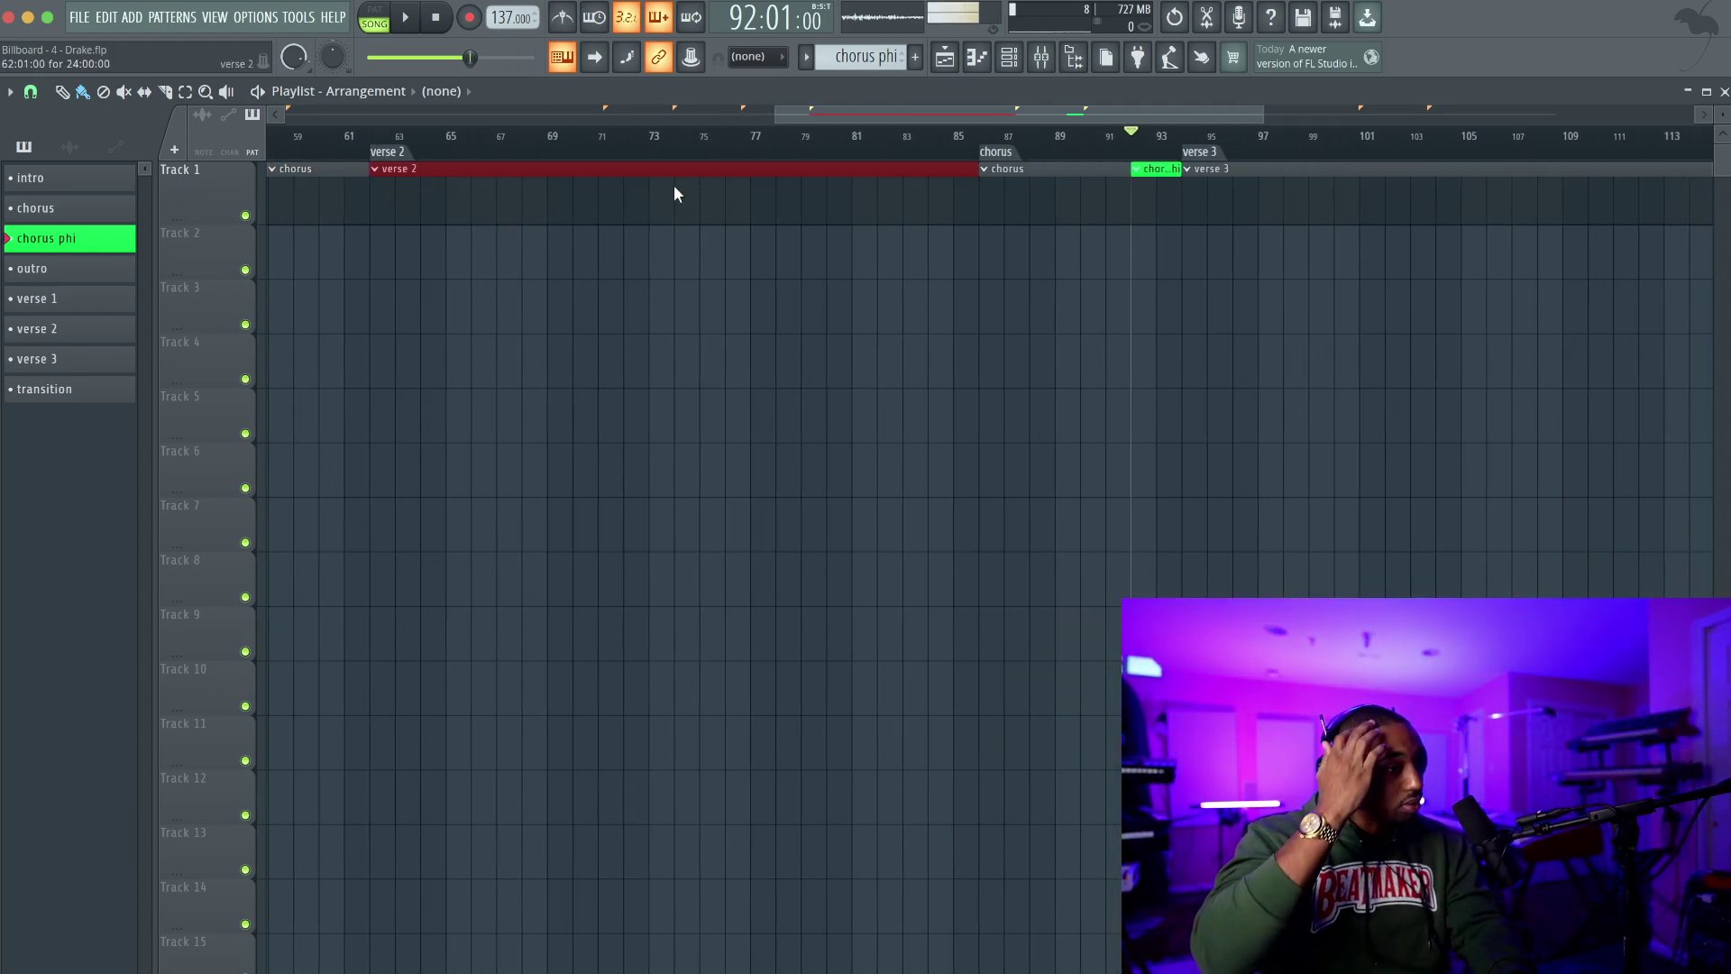
Step: Select the second chorus clip at bar 86, then extend the selection to include the chorus phi clip
scroll(673, 186, right, 5)
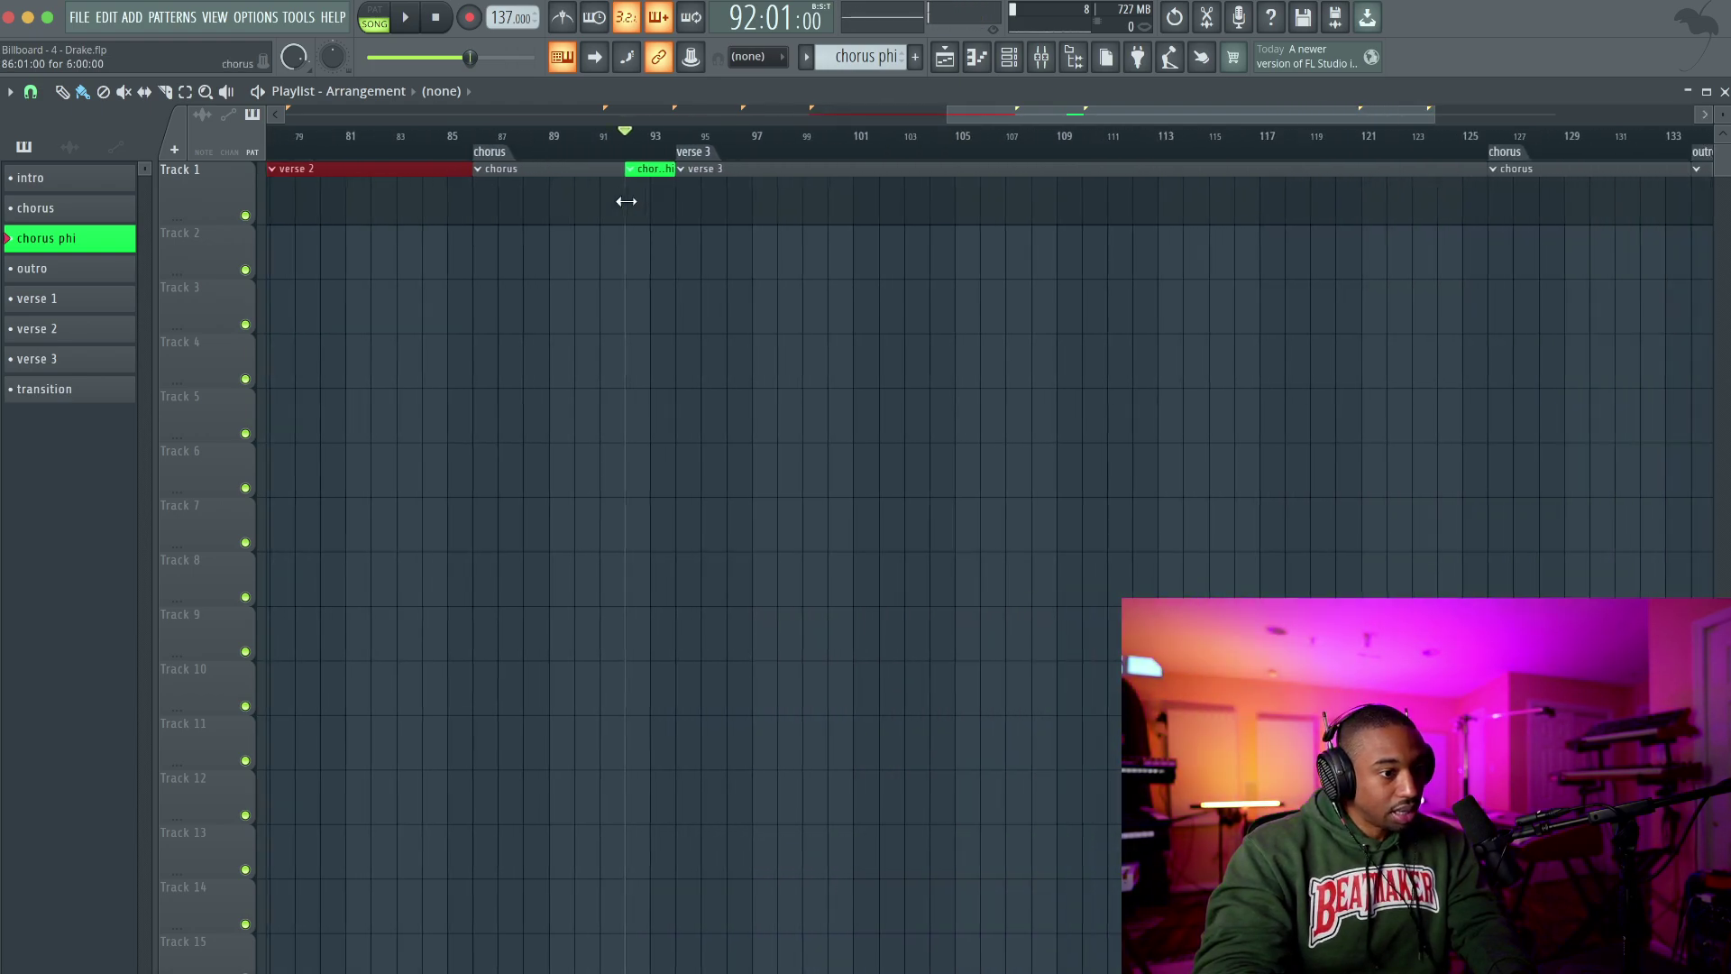
click(588, 211)
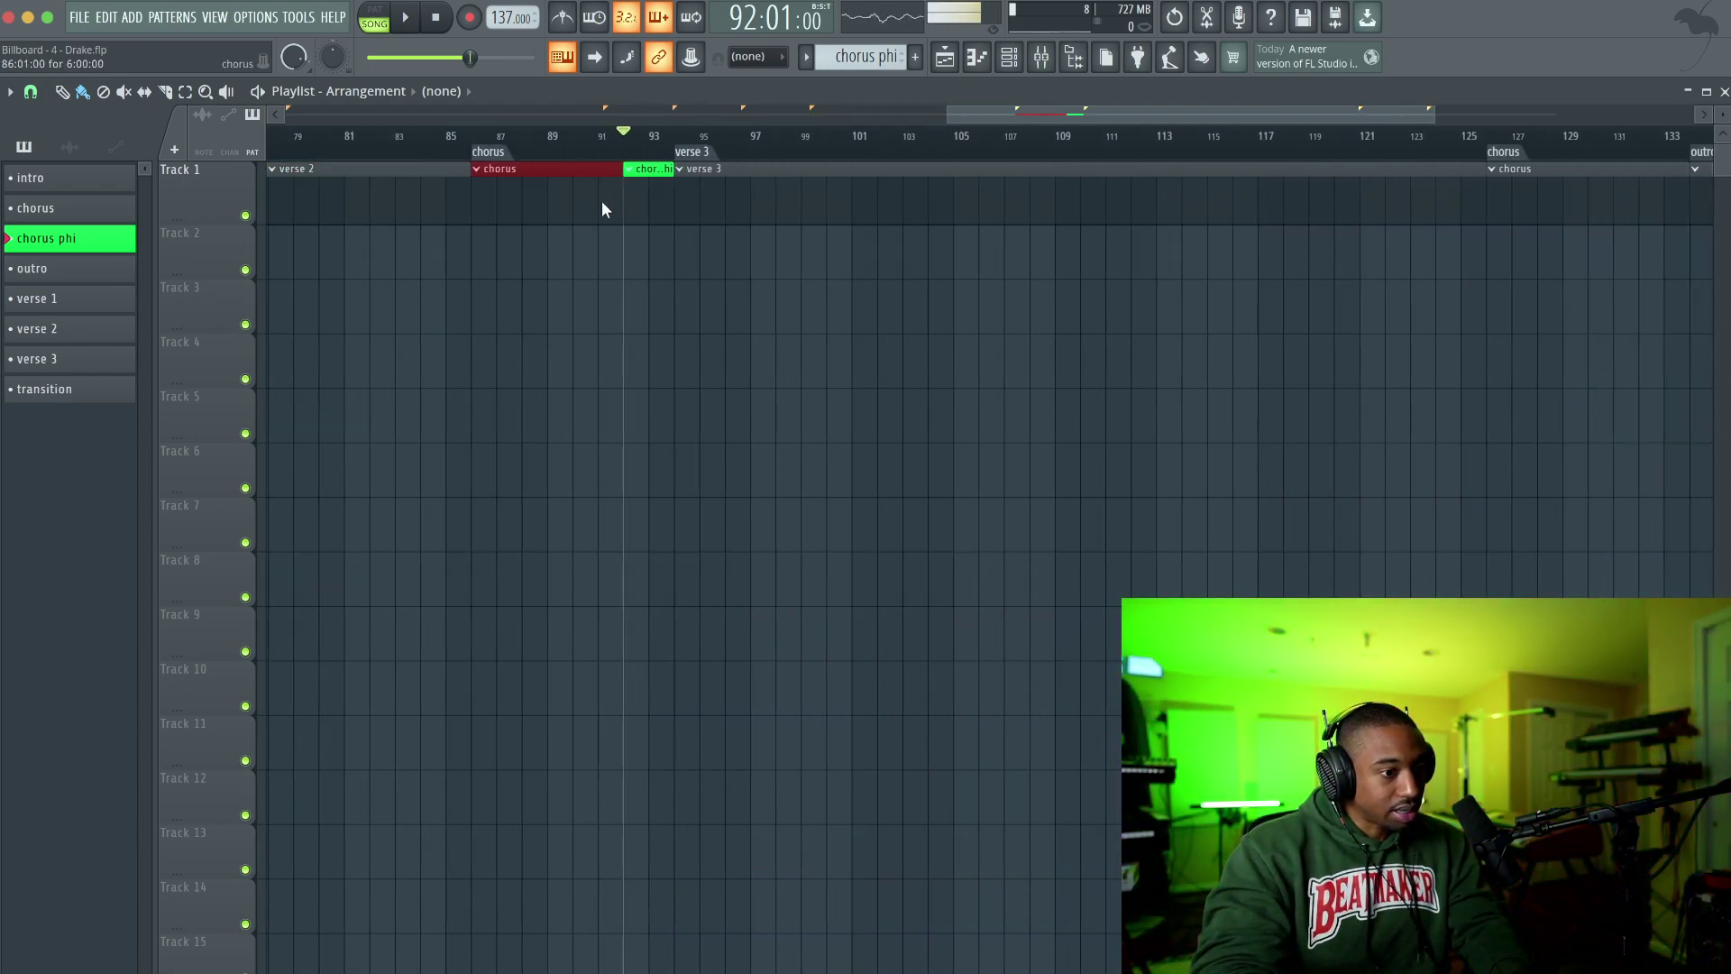
drag(595, 214, 622, 176)
click(641, 262)
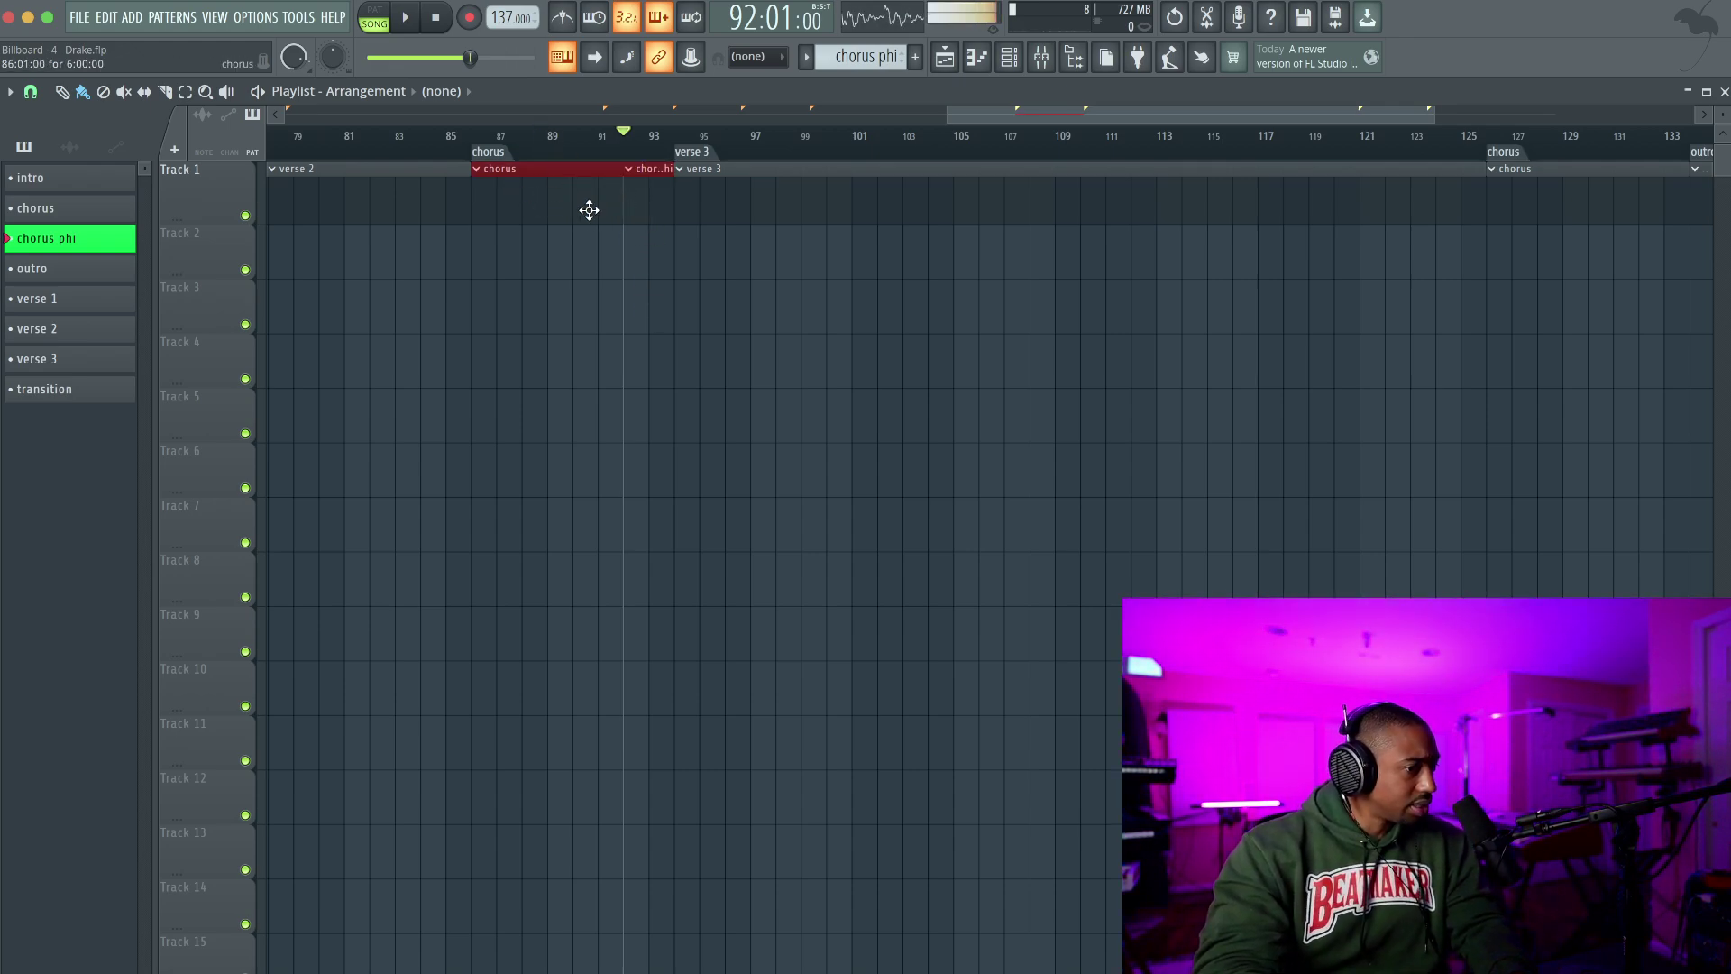
Step: Select the verse 3 clip, the final chorus clip and the outro clip one after another on Track 1
scroll(619, 259, right, 8)
click(478, 216)
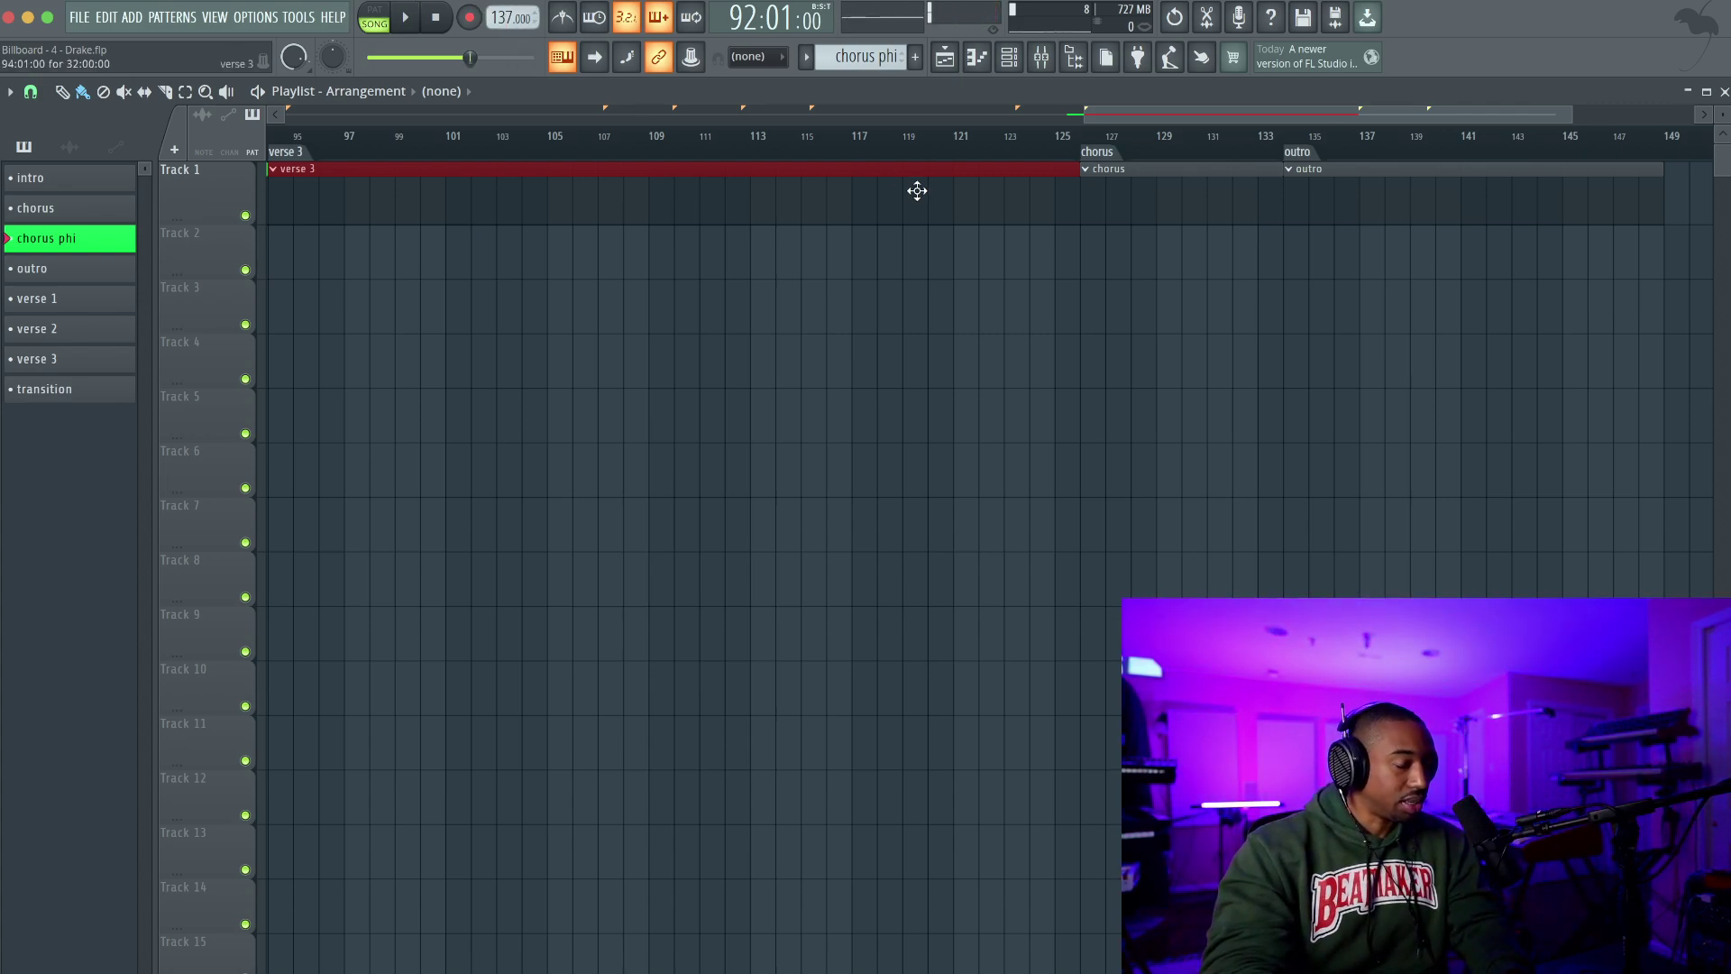
scroll(1234, 237, right, 5)
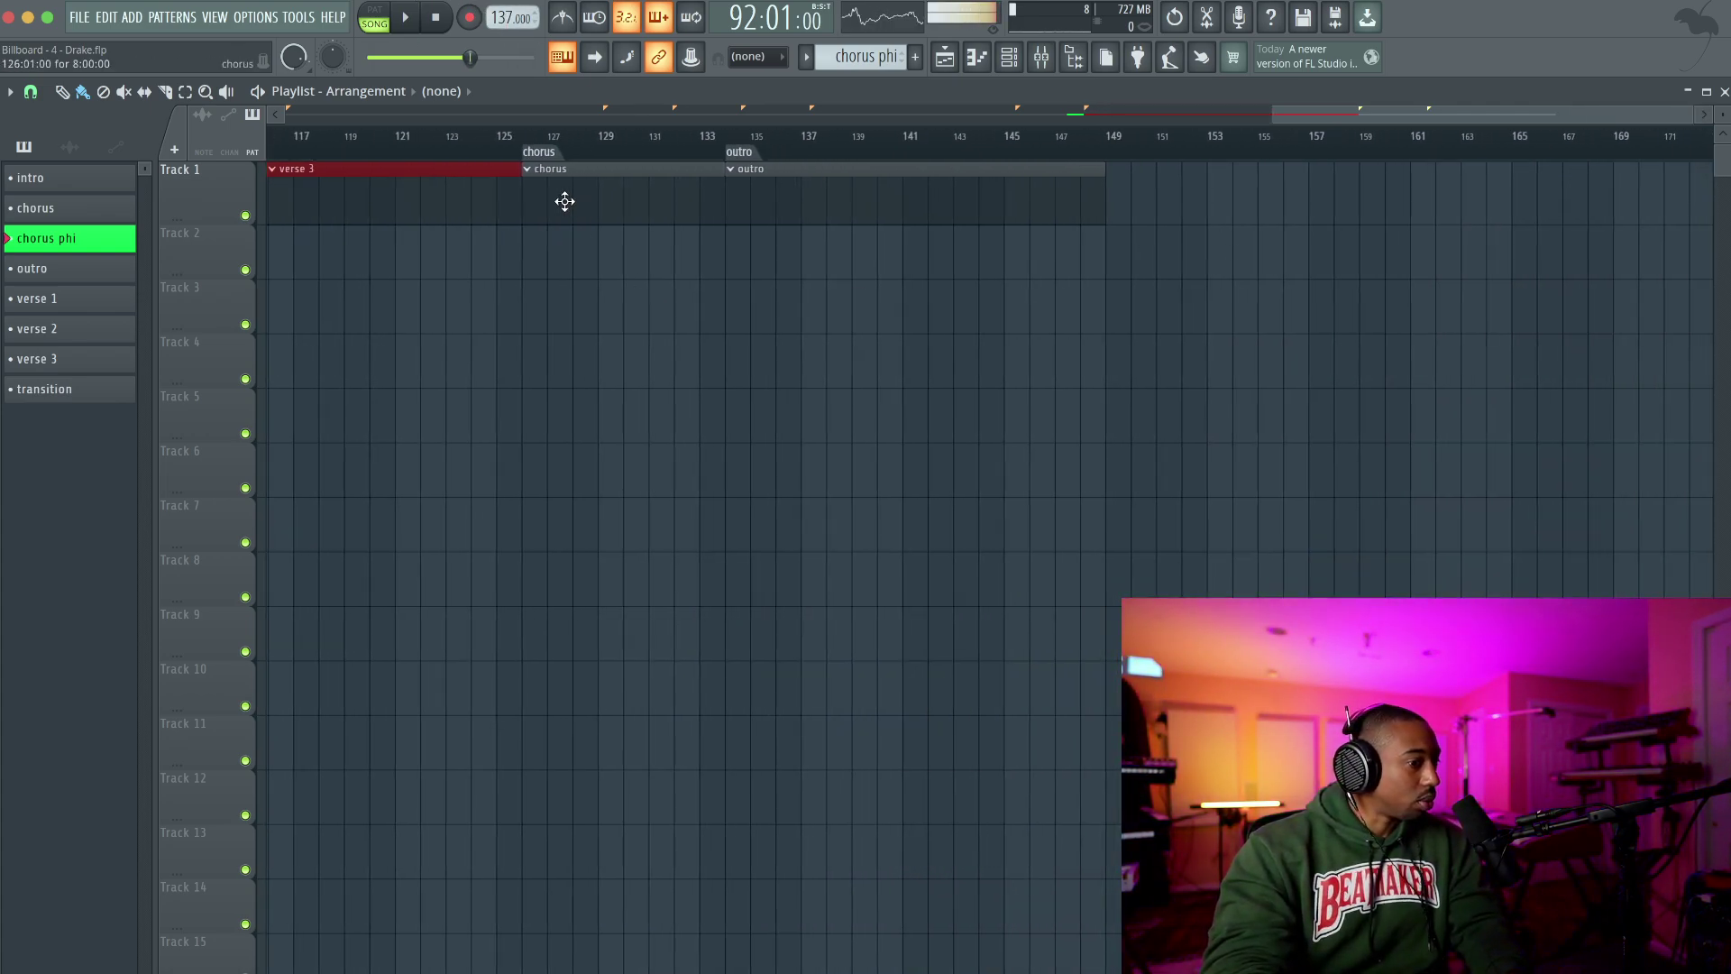
click(566, 202)
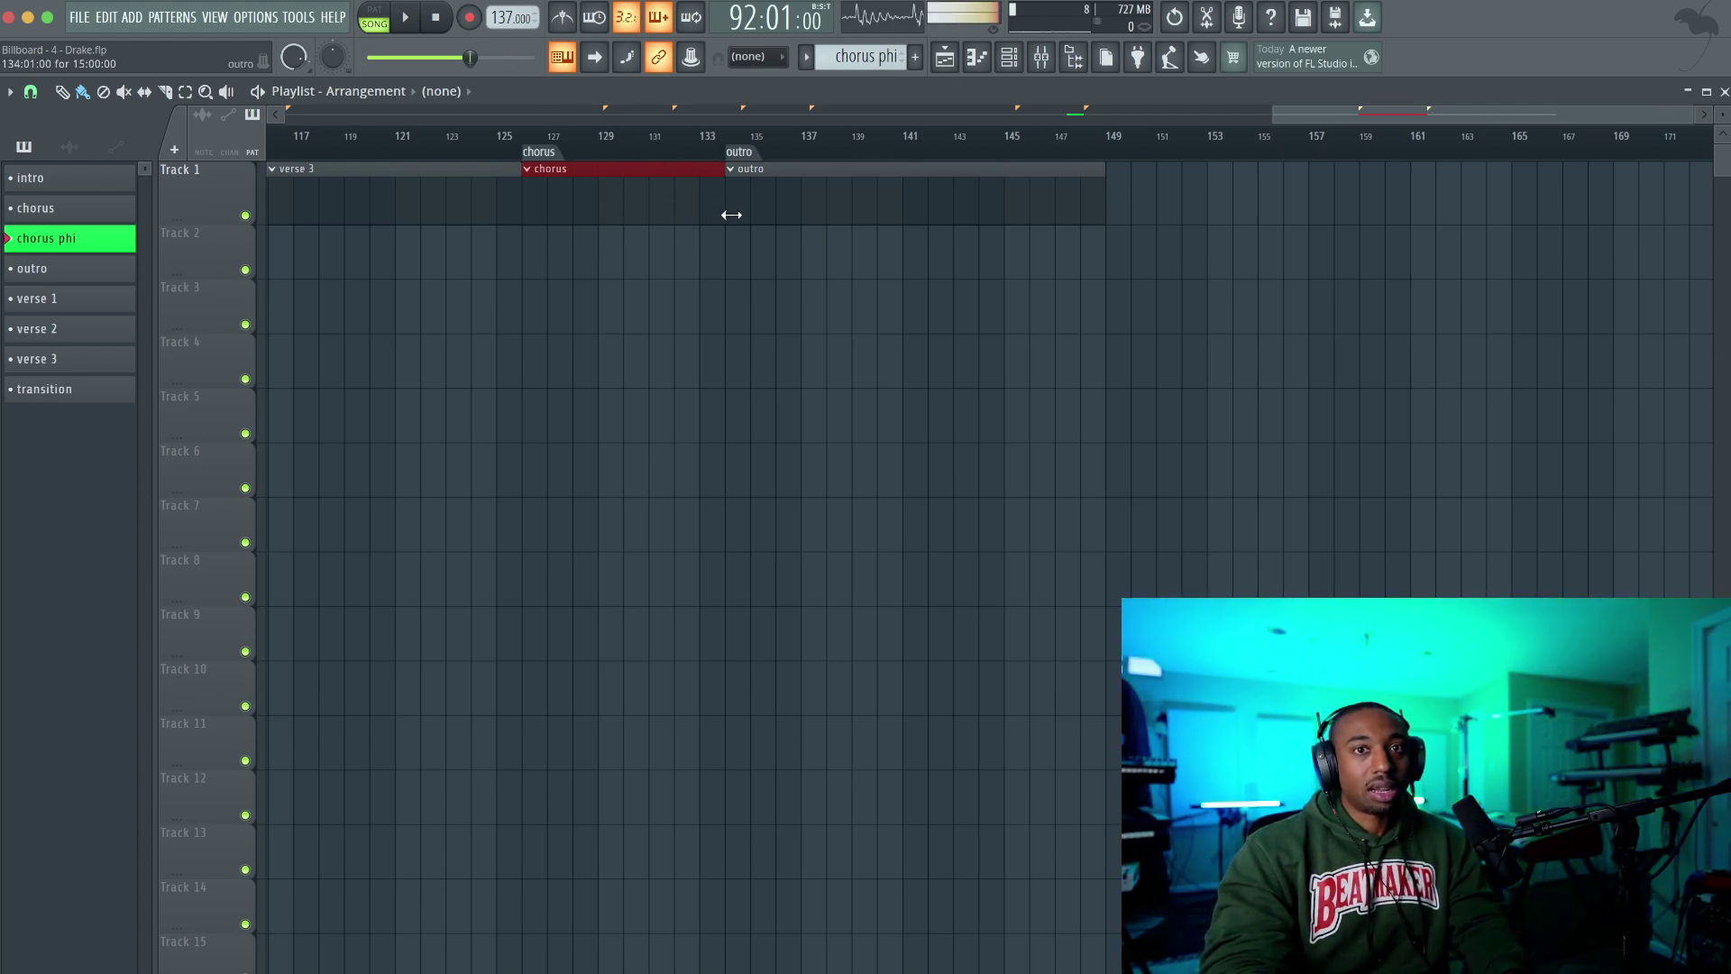
click(818, 208)
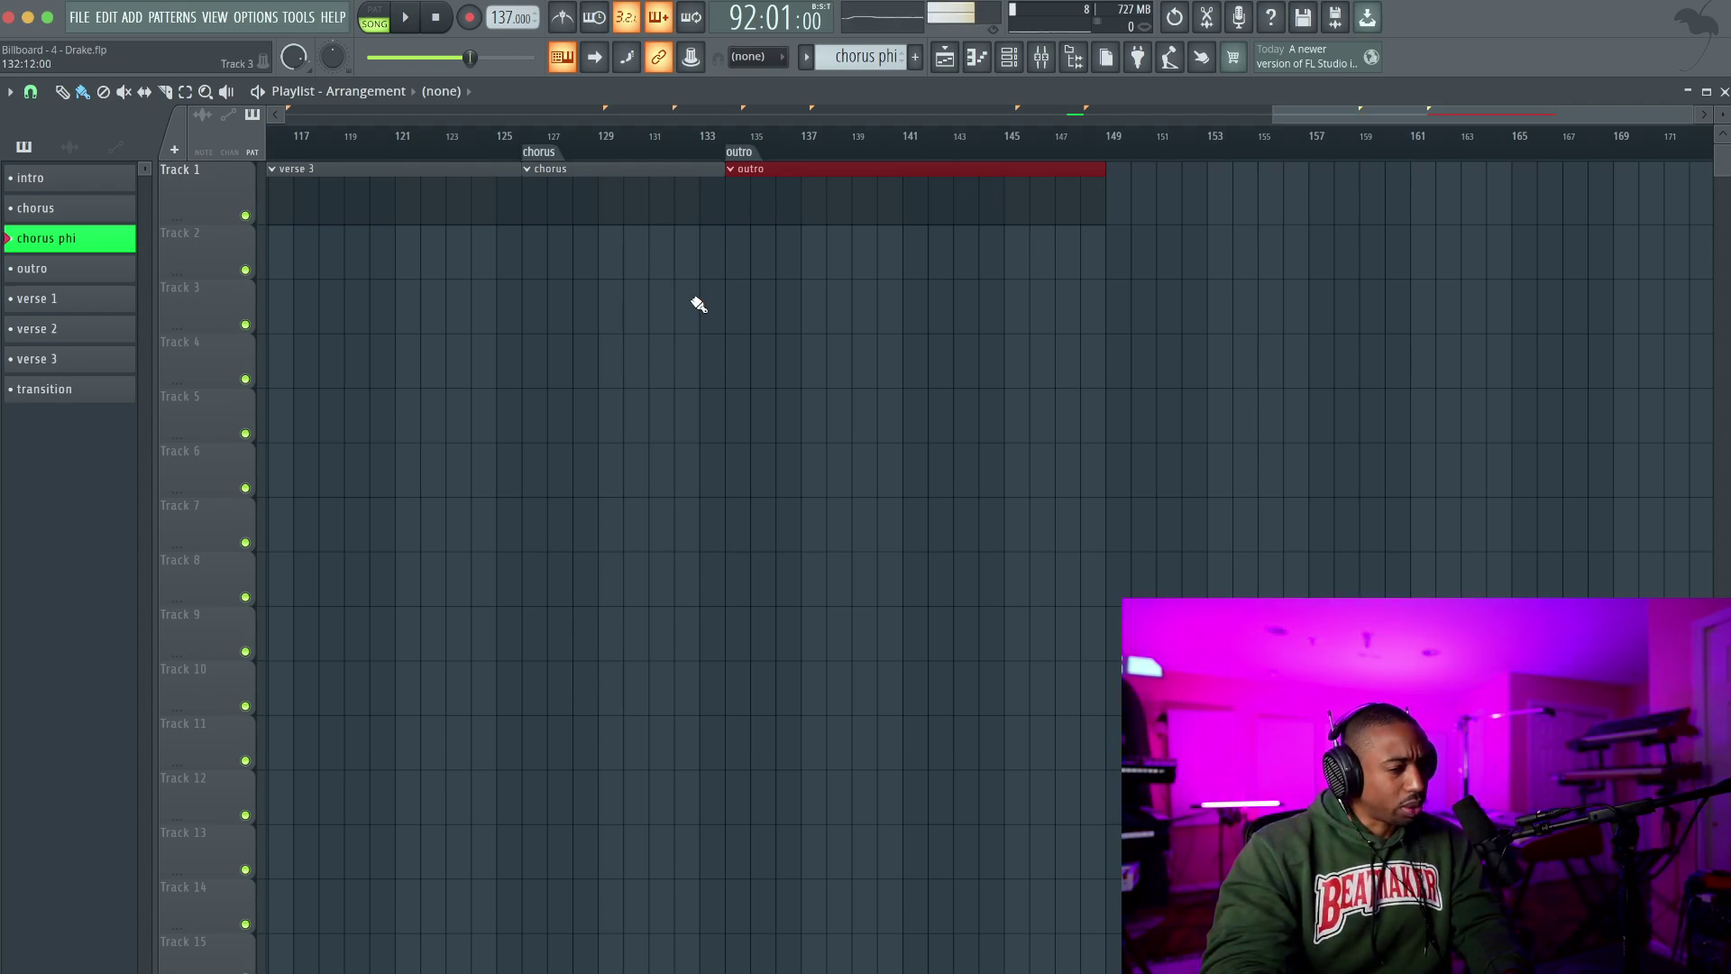
Step: Review the arrangement from intro to outro, clear the clip selection and save the project
scroll(699, 304, down, 5)
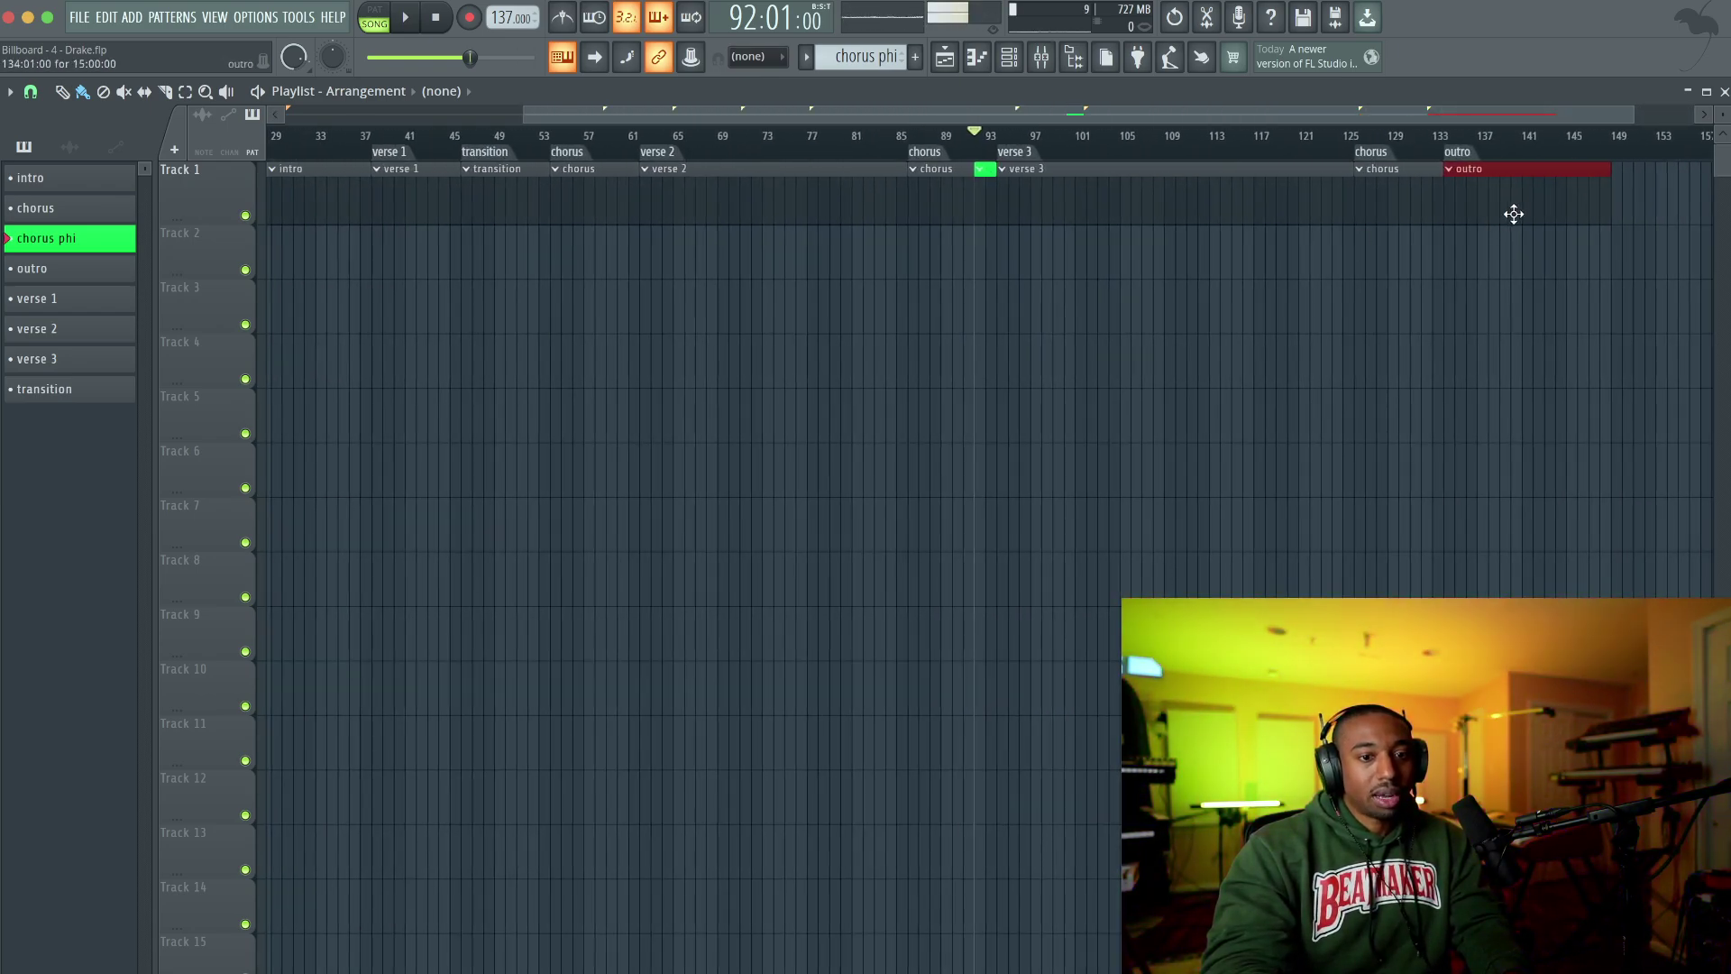
scroll(437, 200, up, 2)
scroll(472, 190, up, 4)
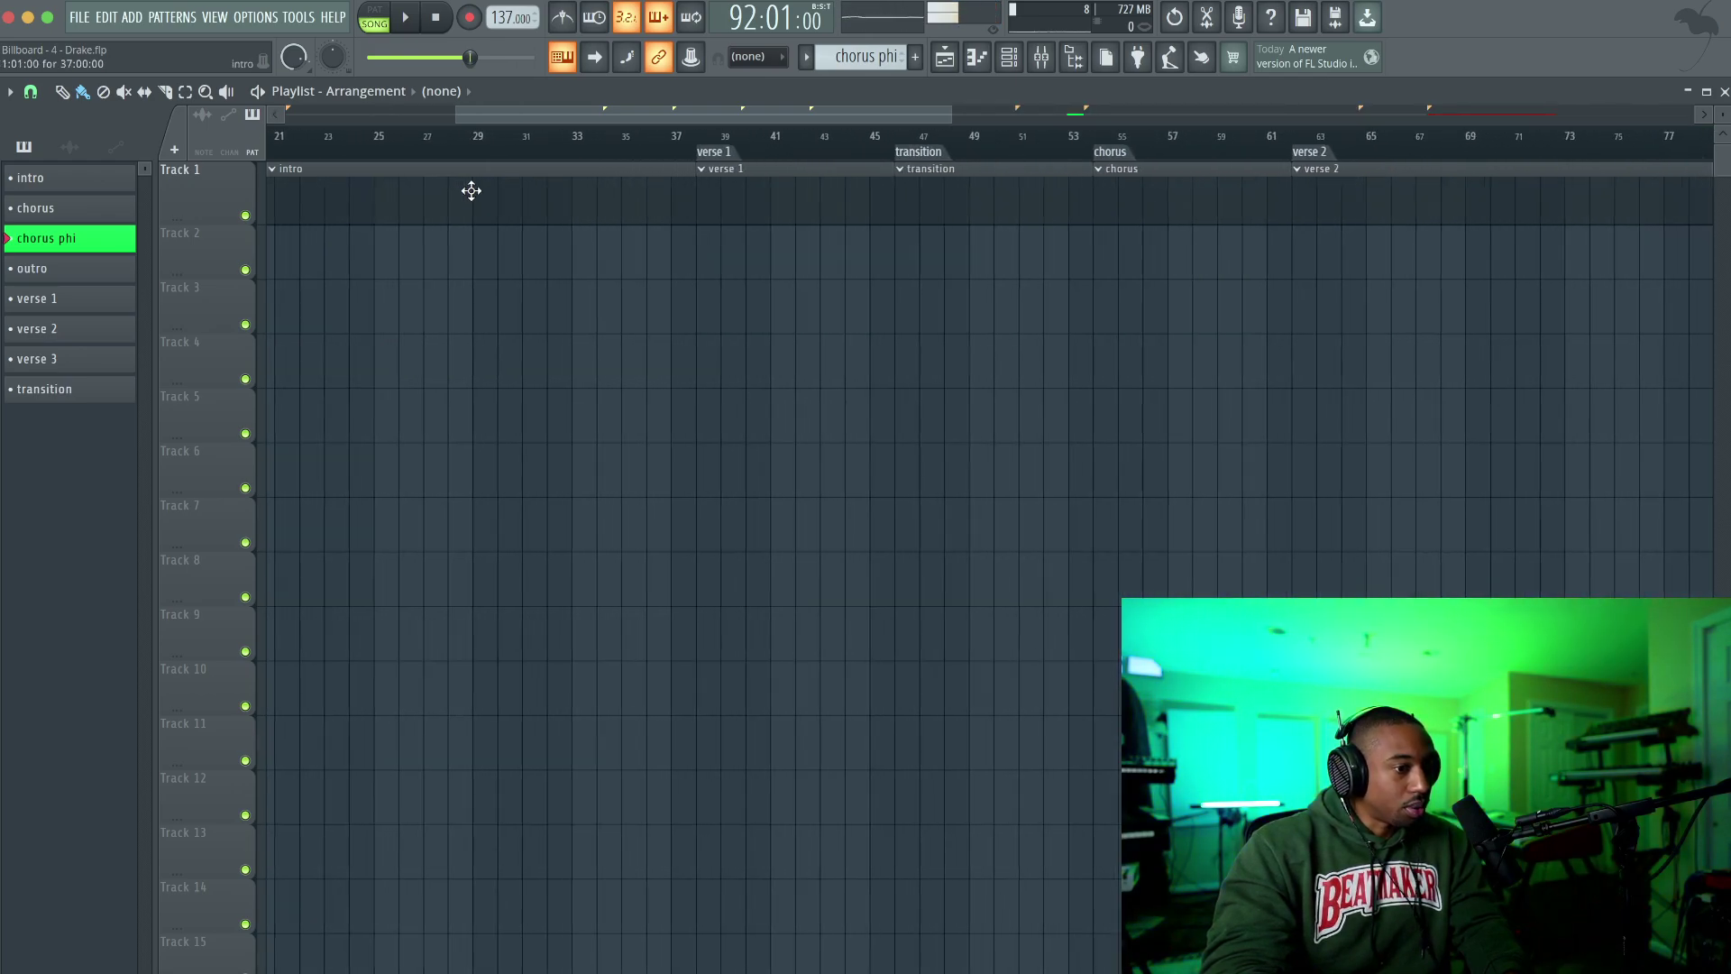
scroll(471, 190, down, 4)
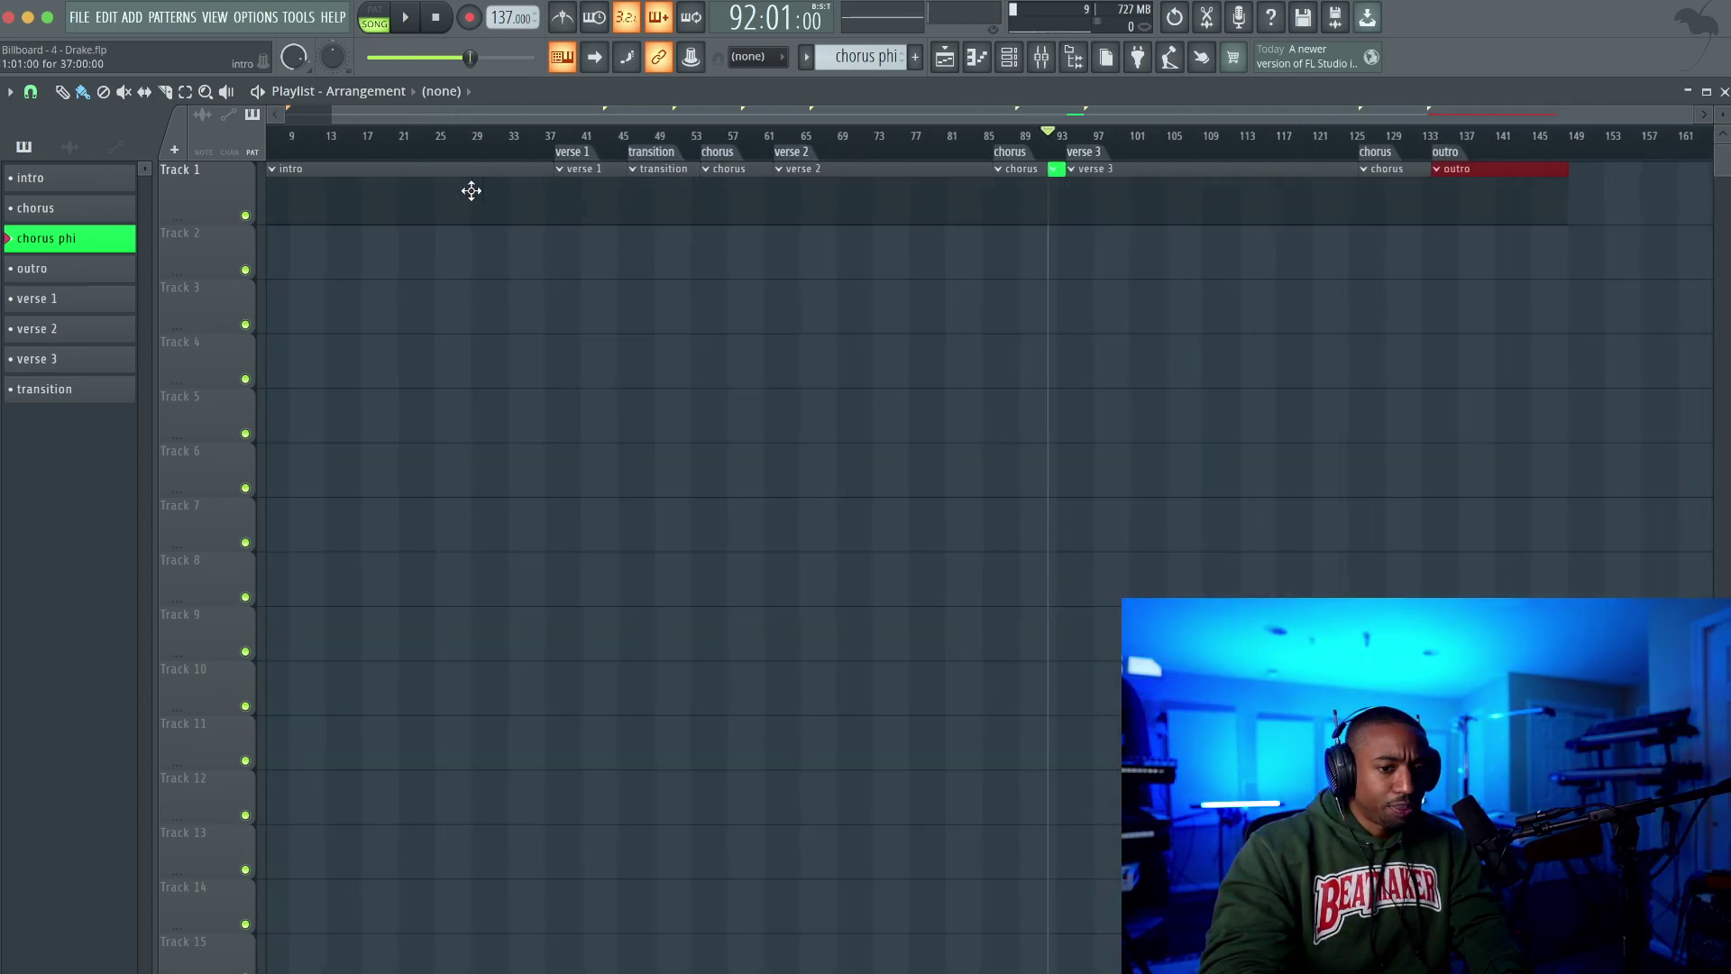
scroll(1536, 213, up, 4)
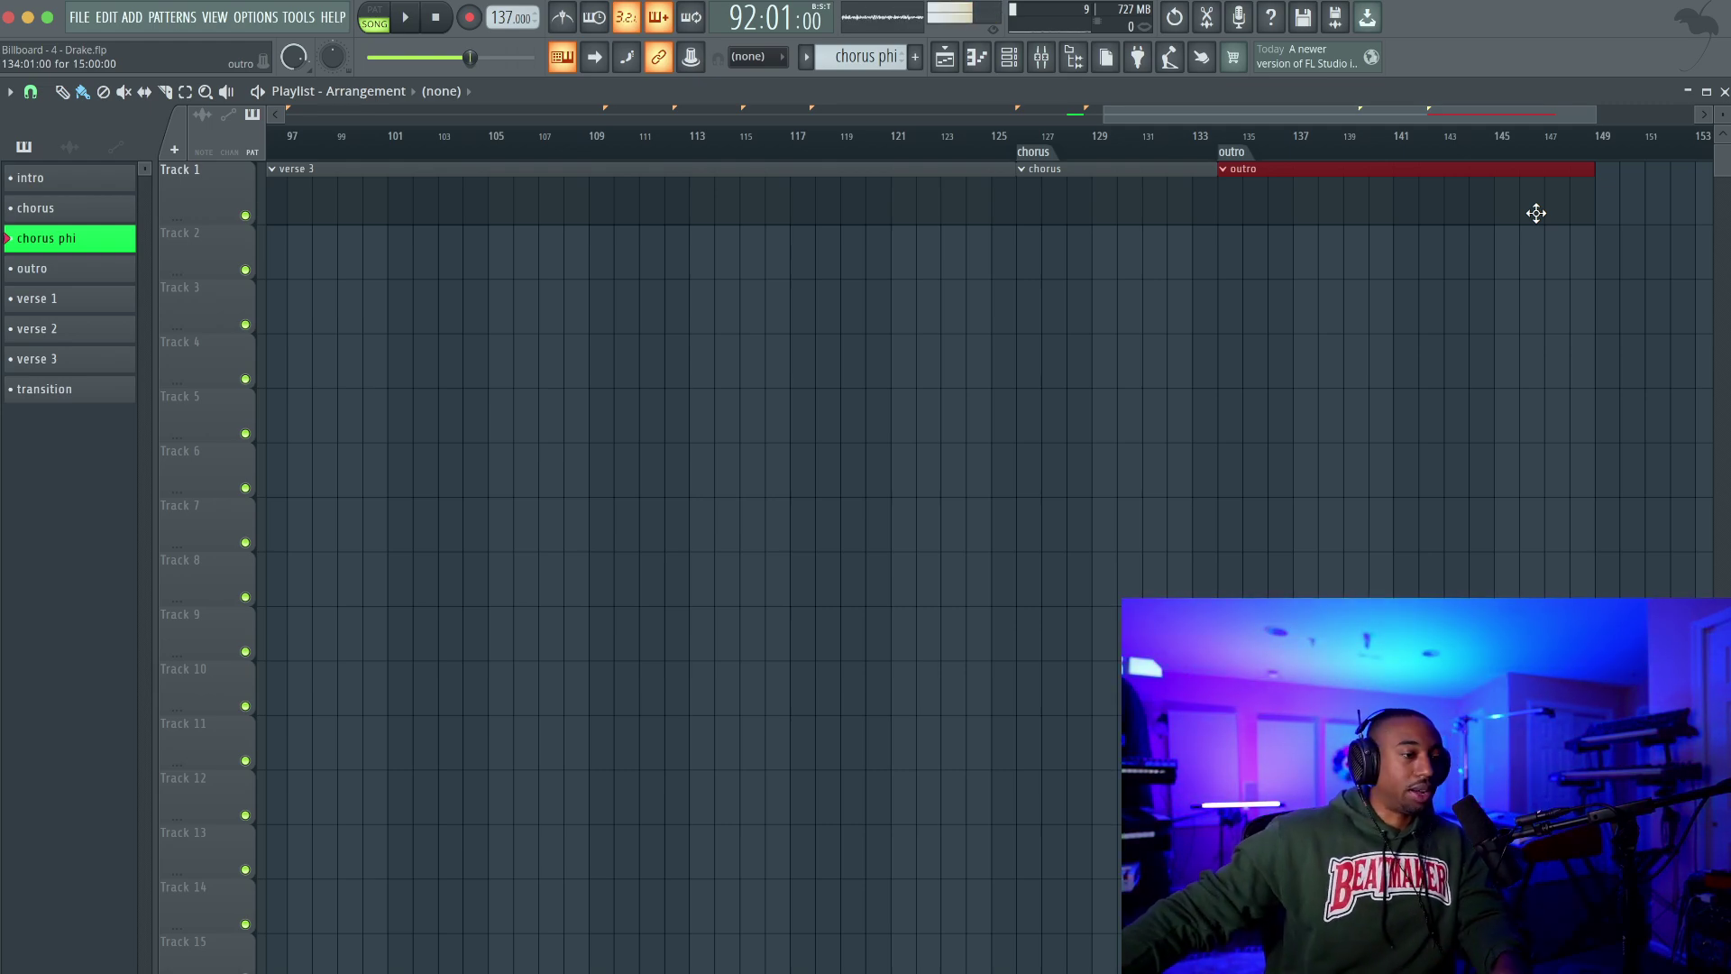
scroll(1249, 221, down, 5)
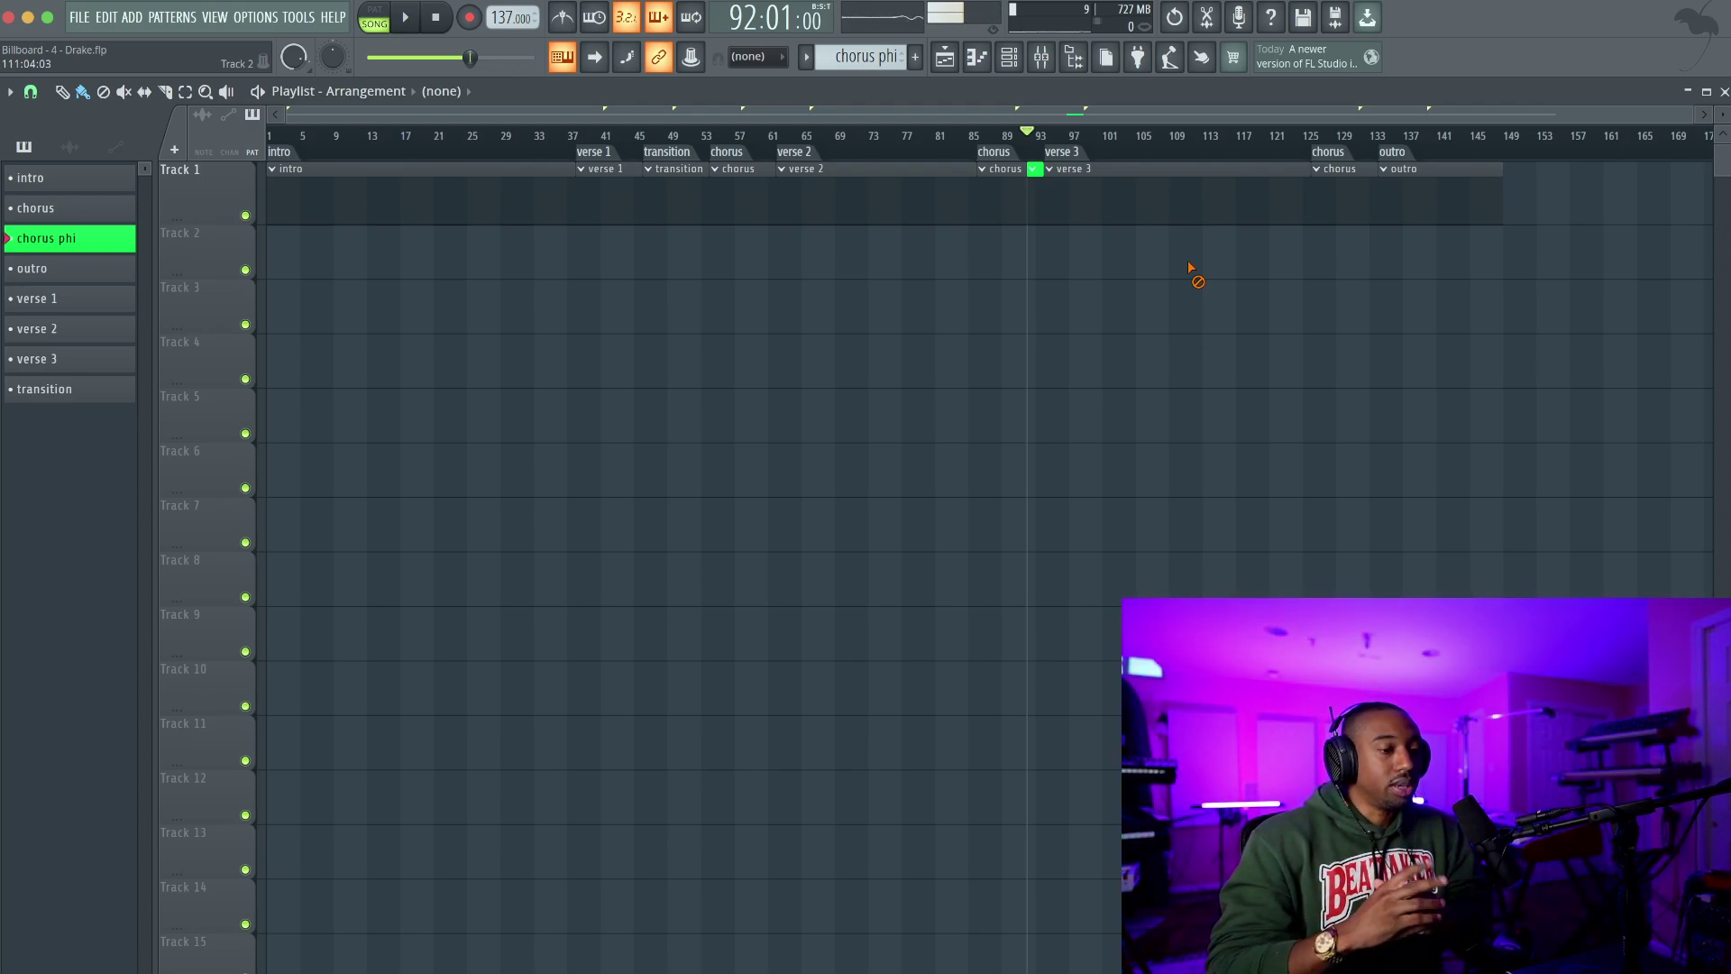
key(ctrl+s)
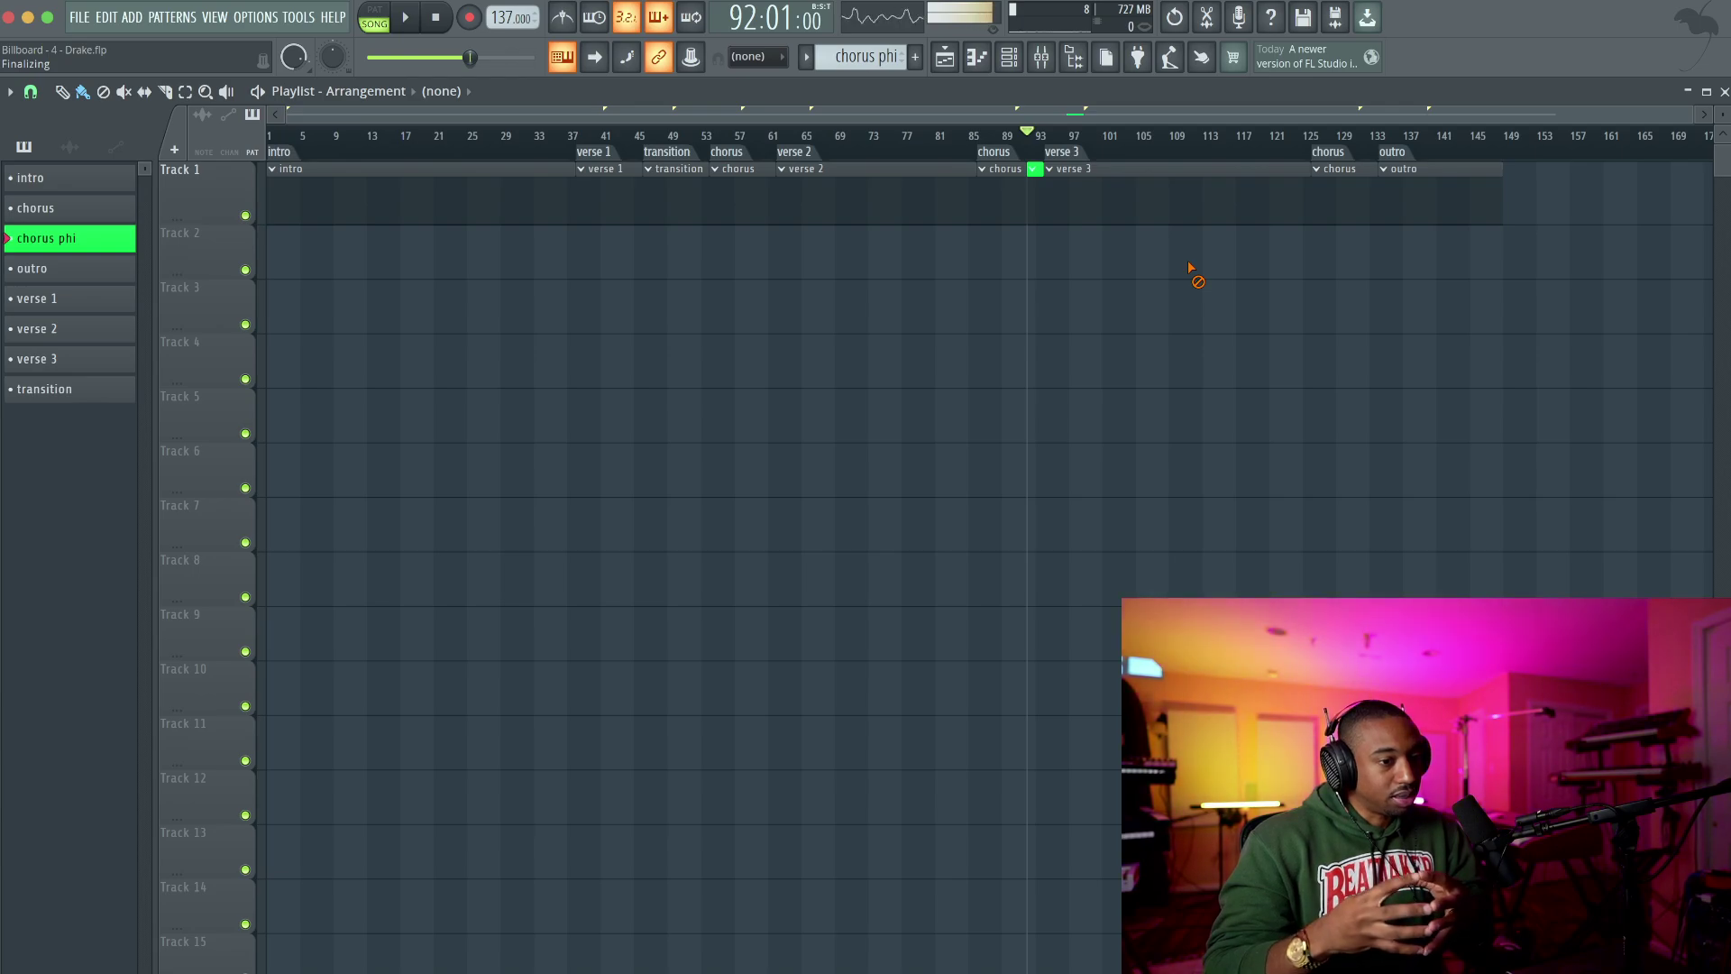
Step: Select the transition clip between verse 1 and the first chorus for a closer look
scroll(799, 367, up, 2)
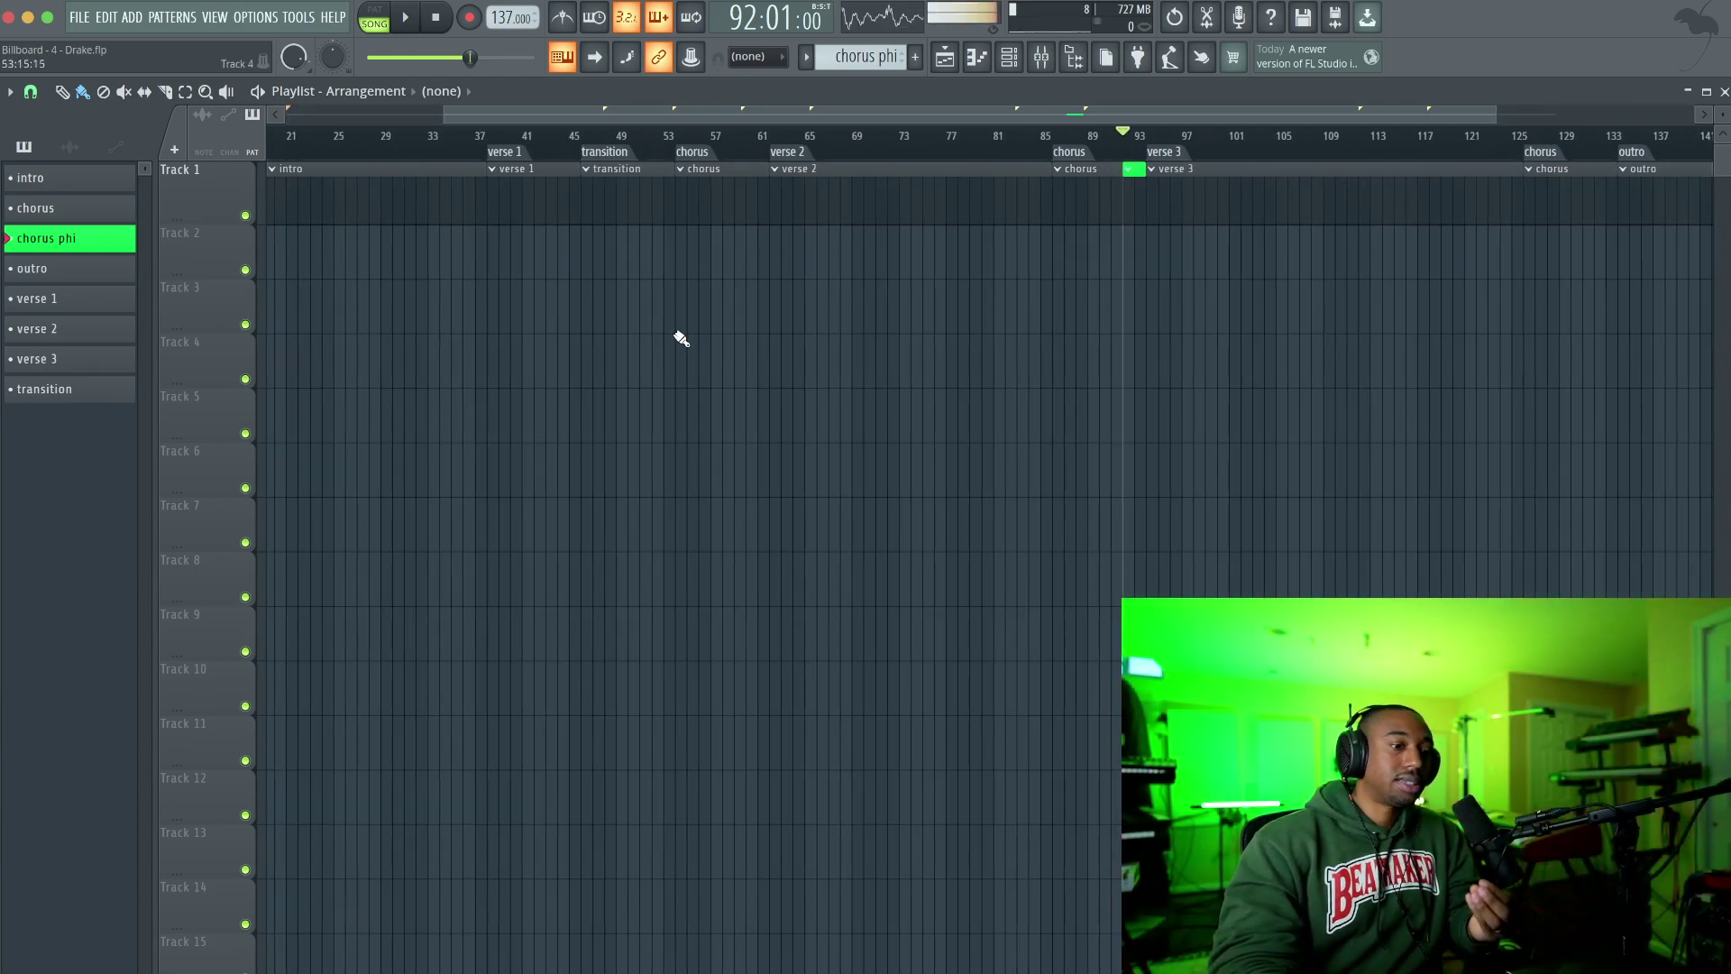
scroll(681, 339, up, 2)
click(581, 211)
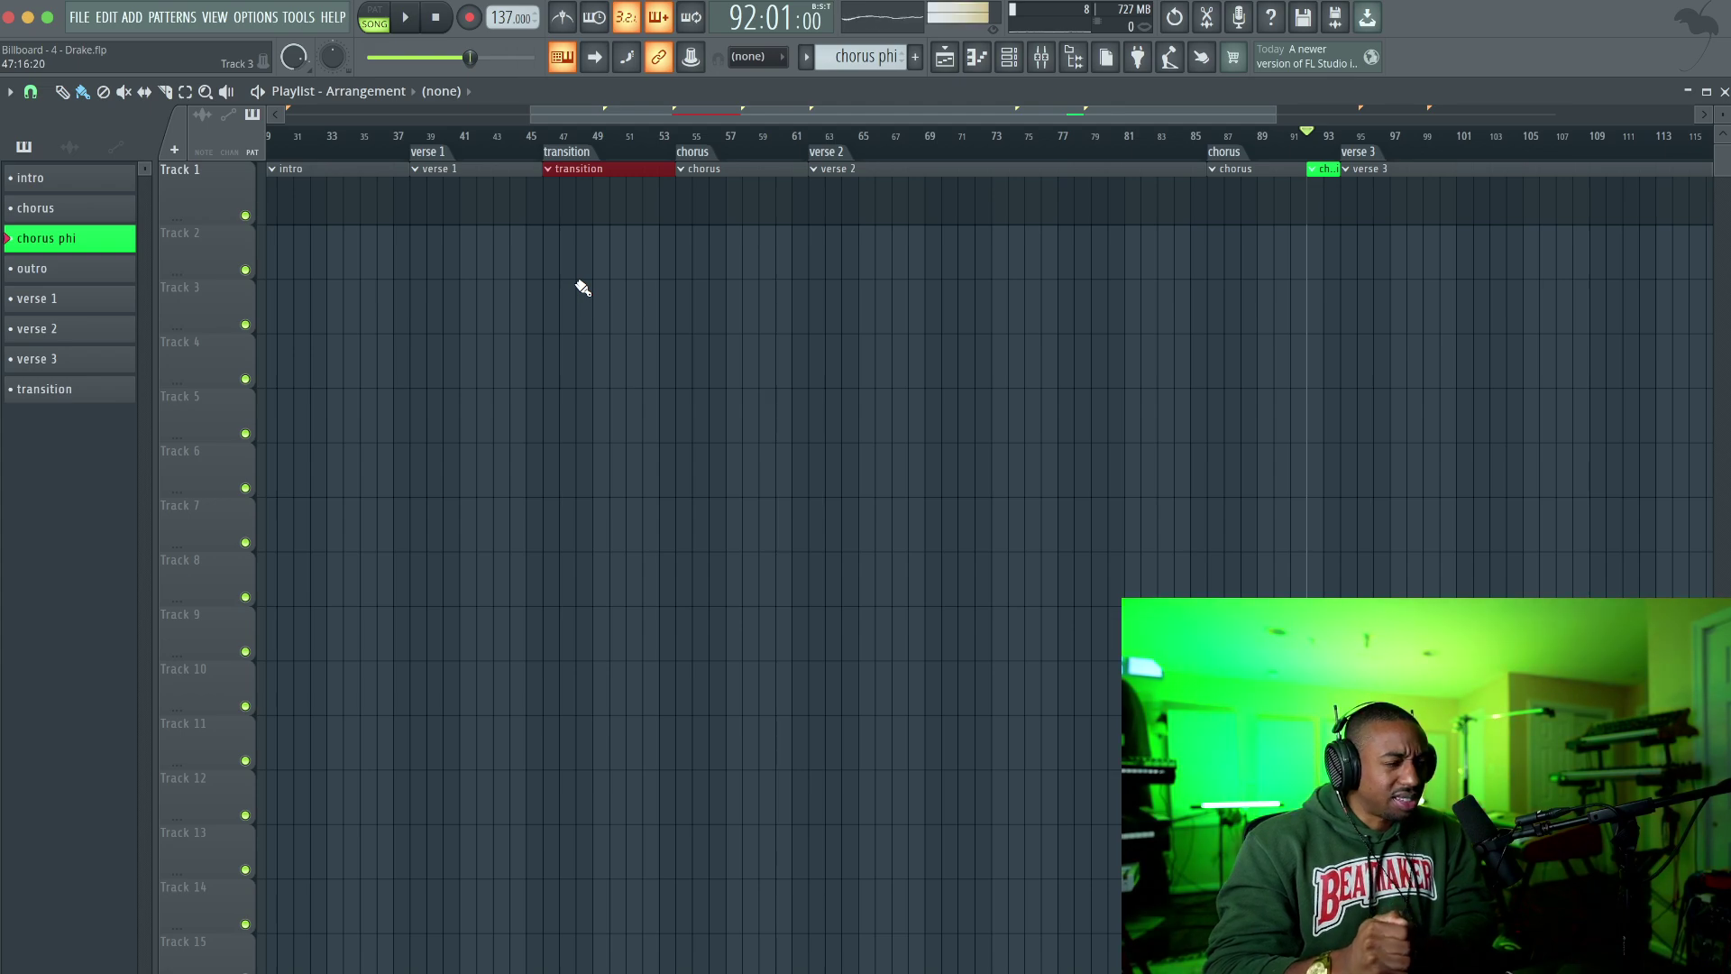
scroll(580, 282, up, 2)
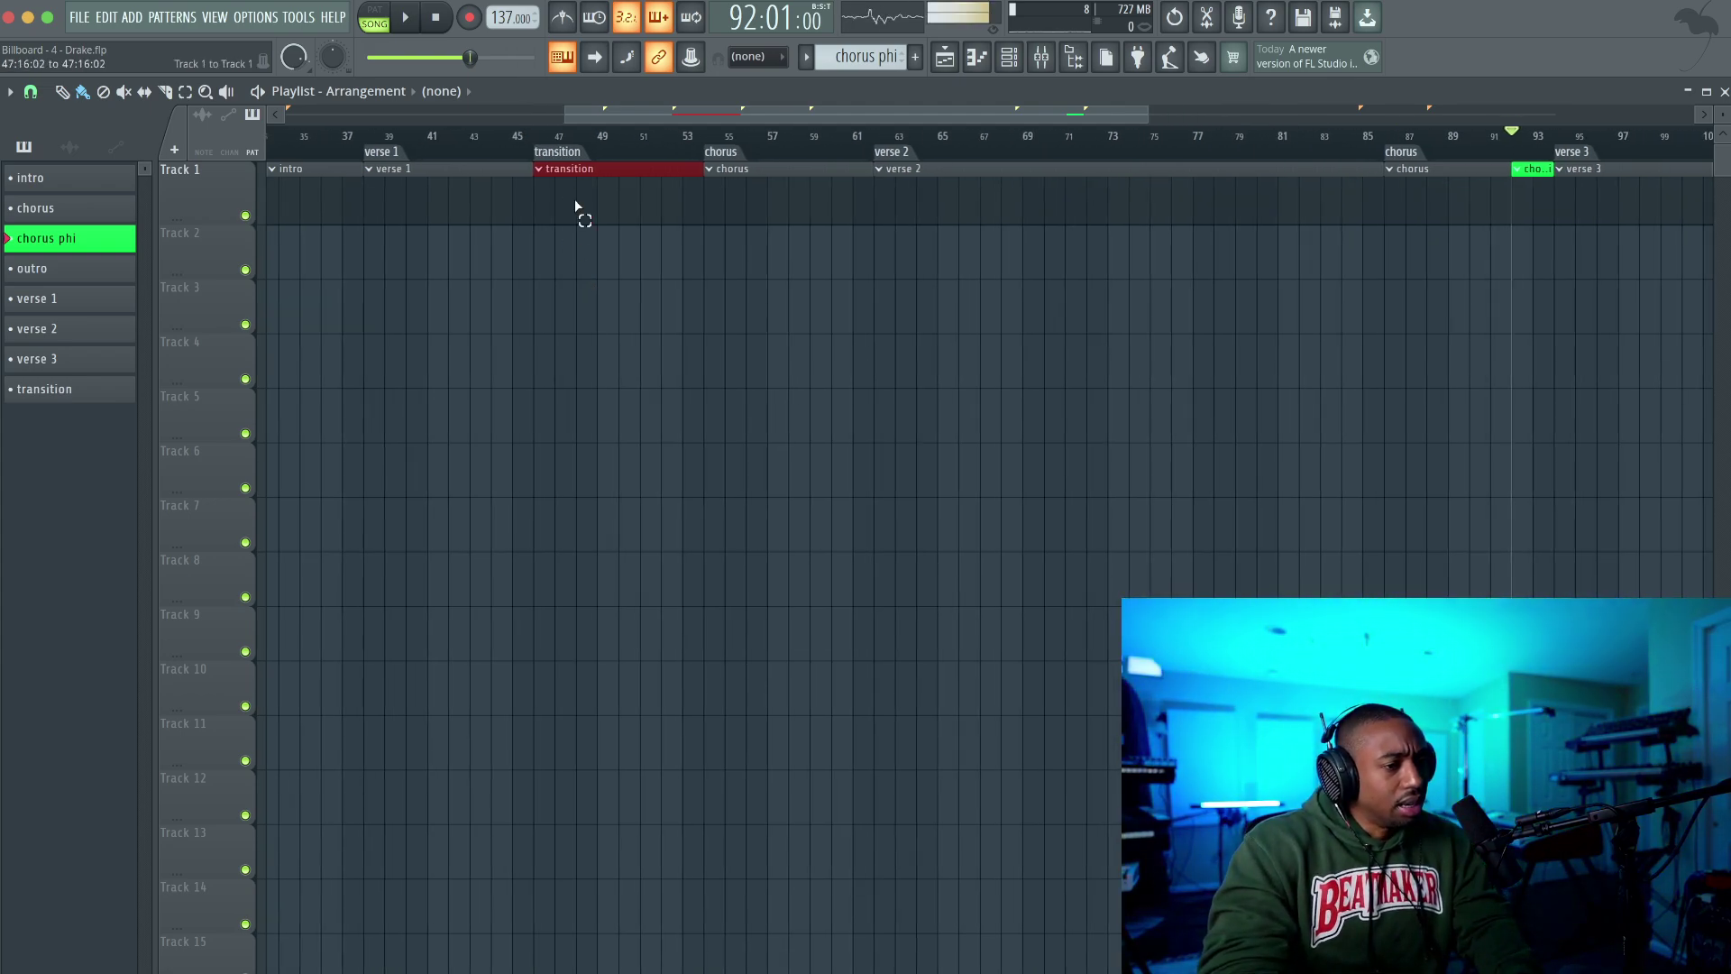